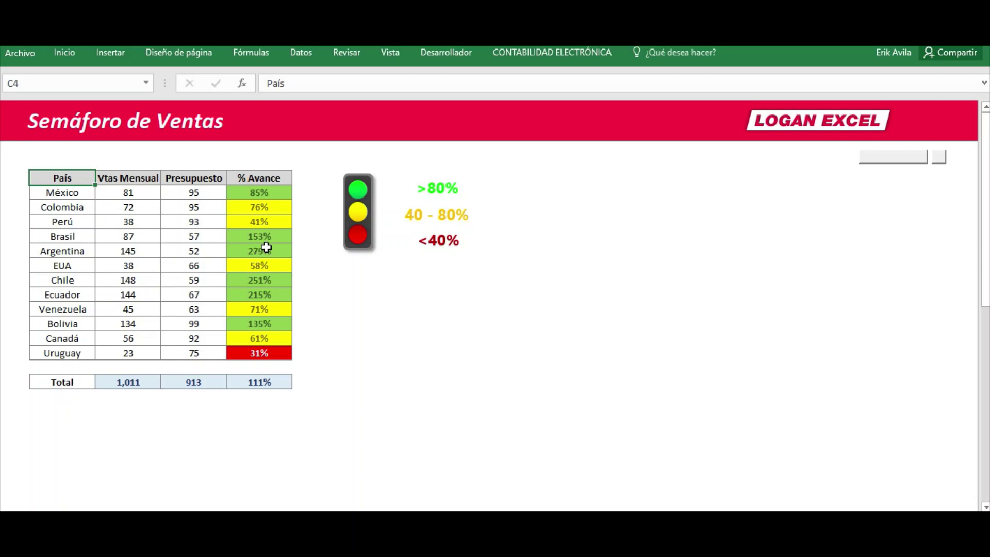
Inspect Brasil's % Avance formula, then select an empty cell above the column.
{"action": "left_click", "coordinate": [264, 232]}
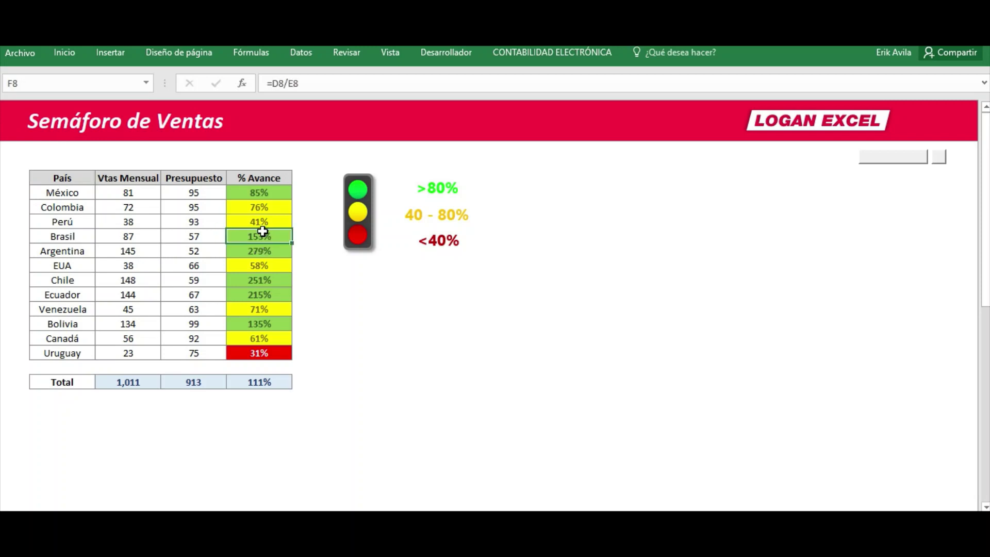
{"action": "key", "text": "alt"}
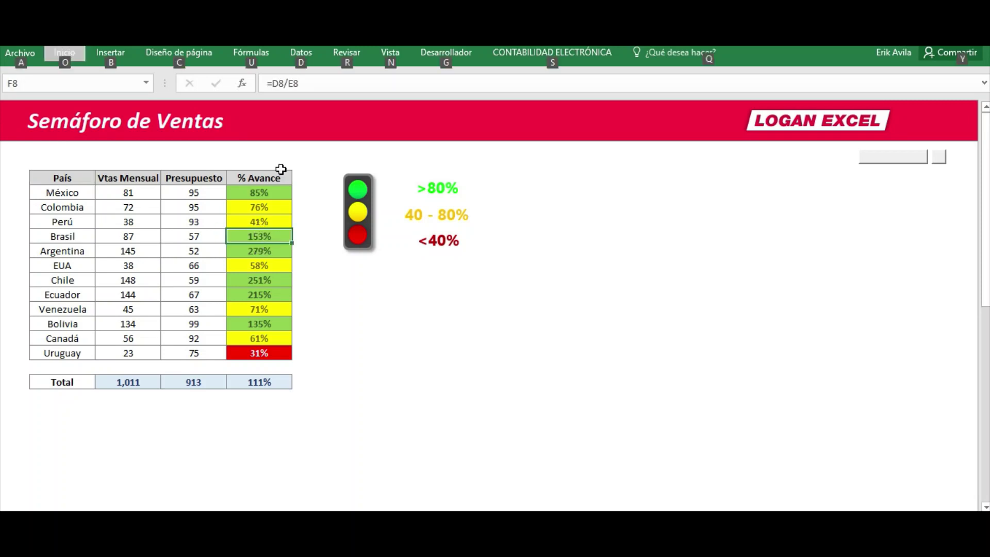
{"action": "left_click", "coordinate": [278, 162]}
Recalculate the random sales with F9 several times and scroll down to the large traffic-light dashboard.
{"action": "key", "text": "F9"}
{"action": "key", "text": "F9"}
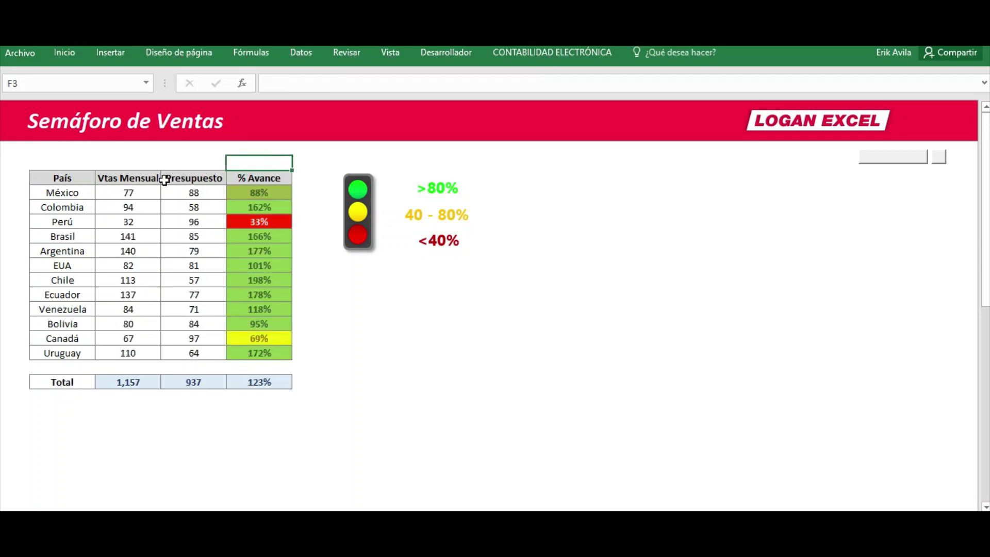
{"action": "key", "text": "F9"}
{"action": "key", "text": "F9"}
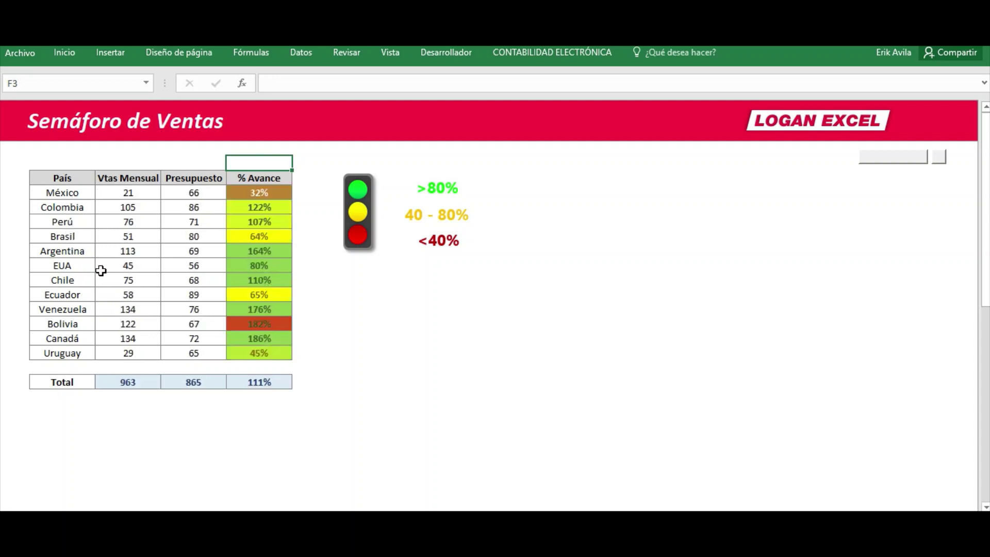
{"action": "key", "text": "F9"}
{"action": "key", "text": "F9"}
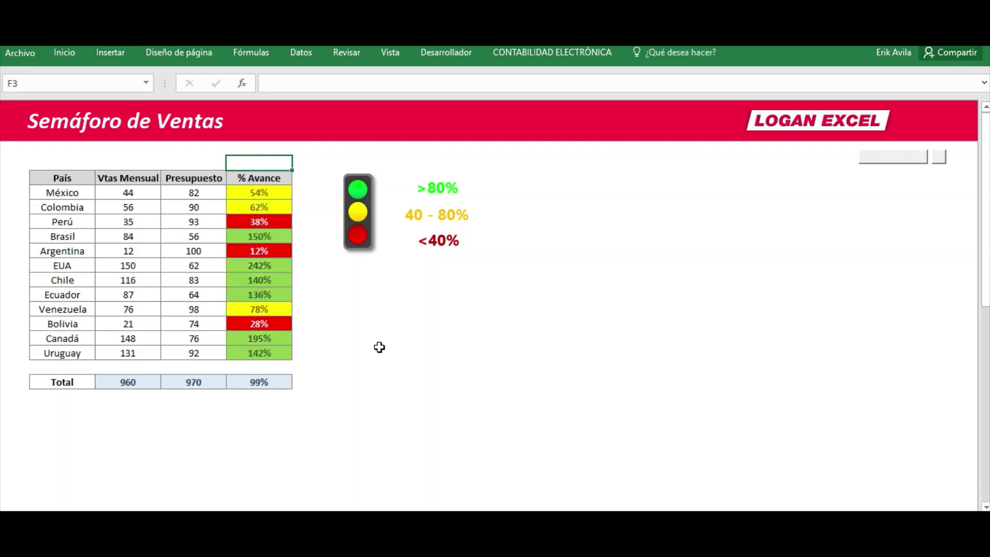
{"action": "scroll", "coordinate": [379, 347], "scroll_direction": "down", "scroll_amount": 3}
{"action": "scroll", "coordinate": [379, 348], "scroll_direction": "down", "scroll_amount": 3}
{"action": "scroll", "coordinate": [379, 347], "scroll_direction": "down", "scroll_amount": 2}
Recalculate the dashboard figures with F9 and scroll back up to the table.
{"action": "key", "text": "F9"}
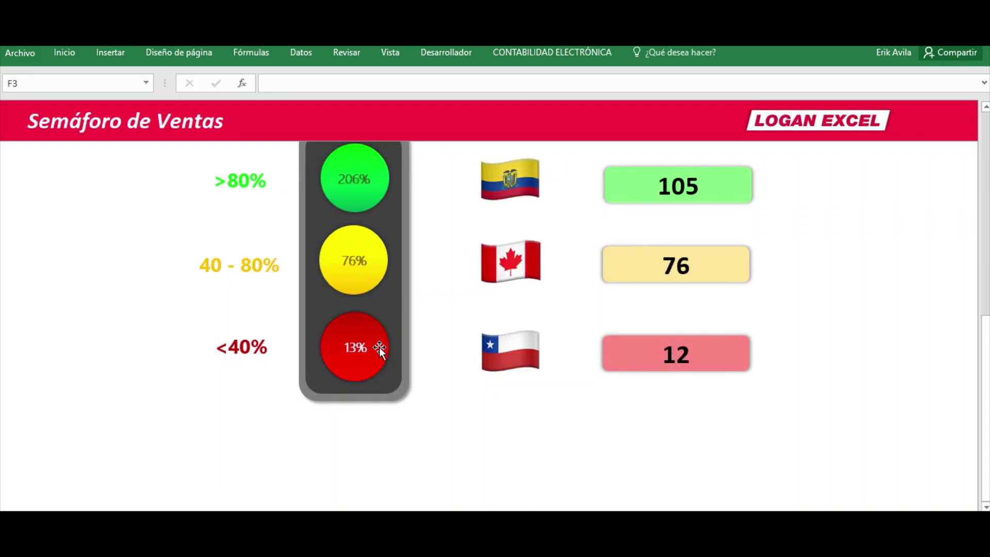
{"action": "scroll", "coordinate": [379, 347], "scroll_direction": "up", "scroll_amount": 1}
{"action": "key", "text": "F9"}
{"action": "key", "text": "F9"}
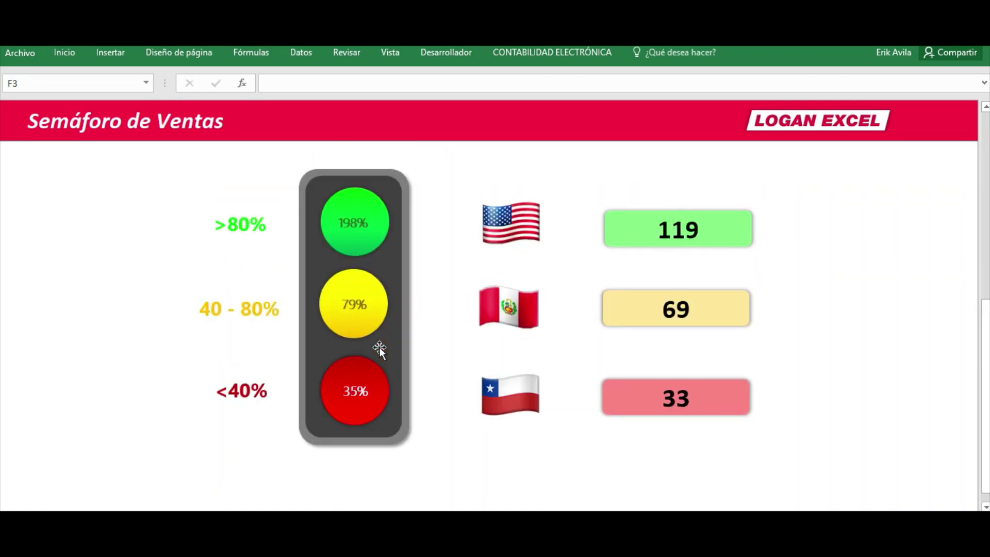
{"action": "key", "text": "F9"}
{"action": "scroll", "coordinate": [380, 347], "scroll_direction": "up", "scroll_amount": 1}
{"action": "scroll", "coordinate": [379, 348], "scroll_direction": "up", "scroll_amount": 3}
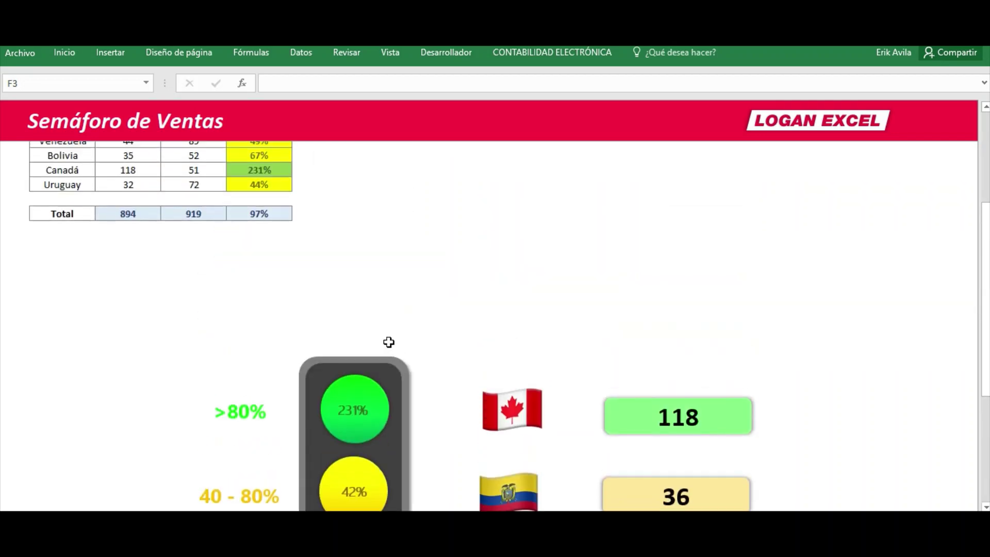
{"action": "scroll", "coordinate": [380, 348], "scroll_direction": "up", "scroll_amount": 3}
Show the Ventas Mensuales bar chart and recalculate to refresh it.
{"action": "left_click", "coordinate": [886, 158]}
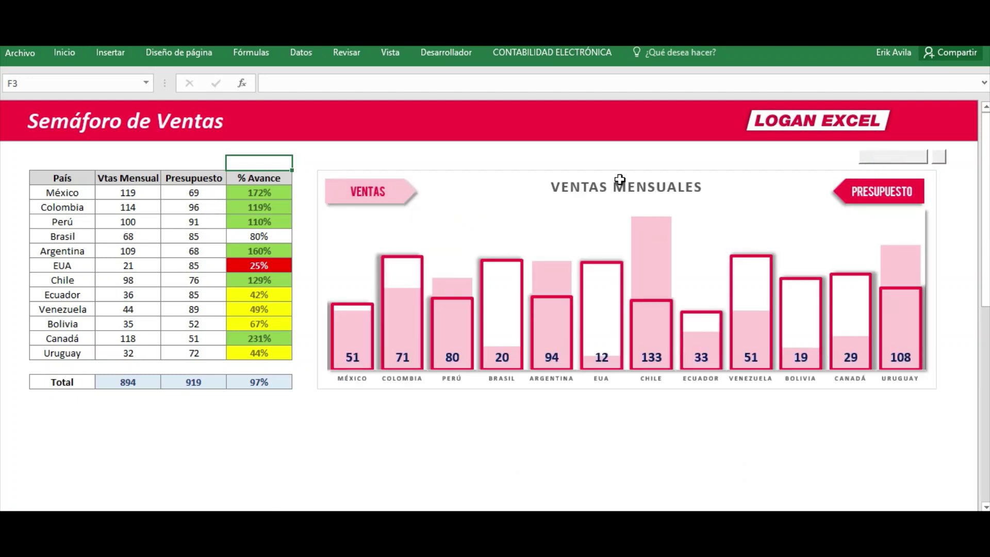
{"action": "key", "text": "F9"}
{"action": "key", "text": "F9"}
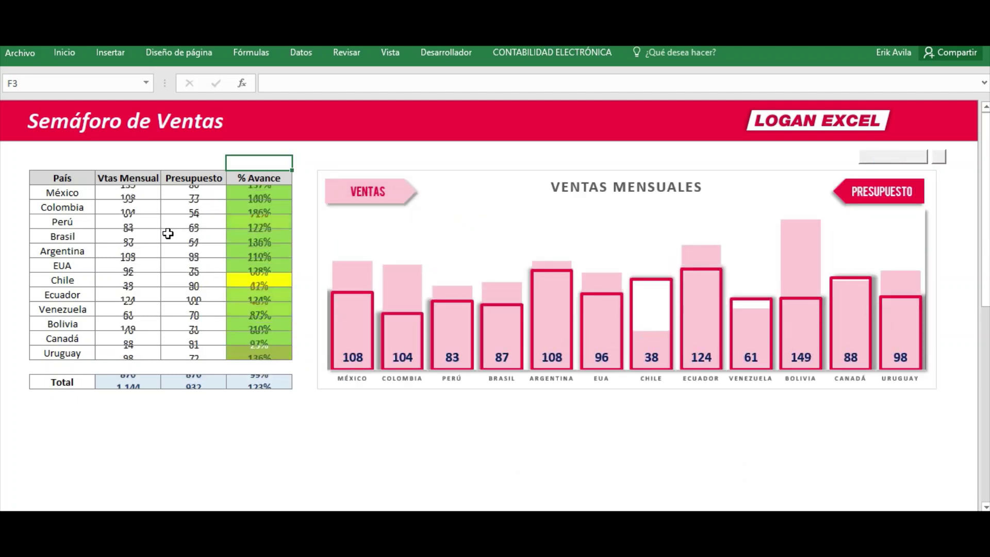
{"action": "key", "text": "F9"}
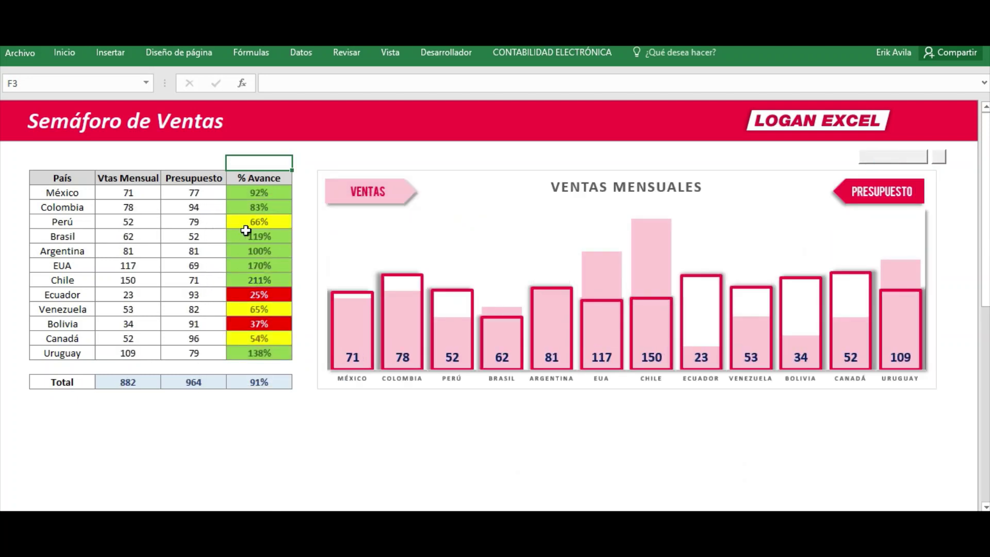
{"action": "key", "text": "F9"}
{"action": "key", "text": "F9"}
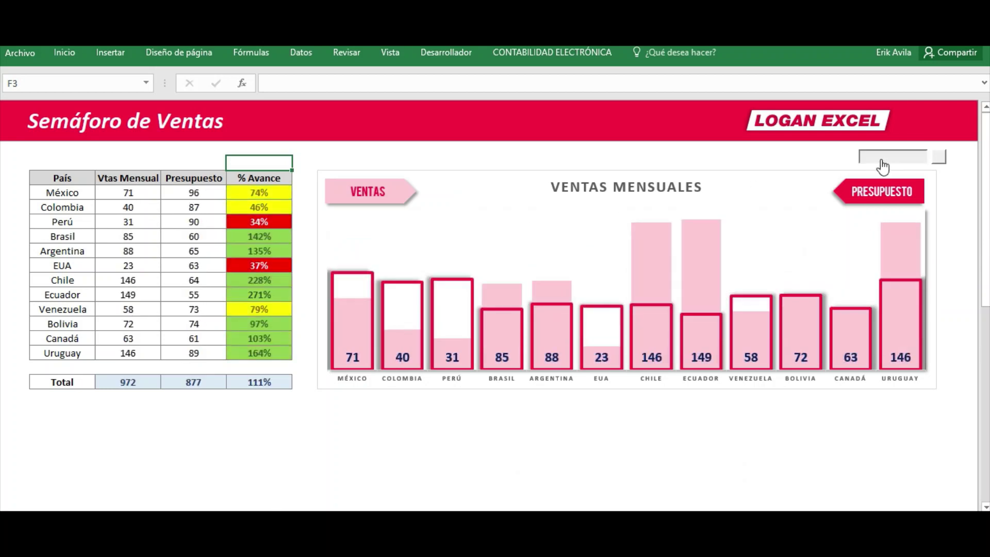
Switch back to the large traffic light and recalculate the values.
{"action": "left_click", "coordinate": [887, 163]}
{"action": "left_click", "coordinate": [940, 163]}
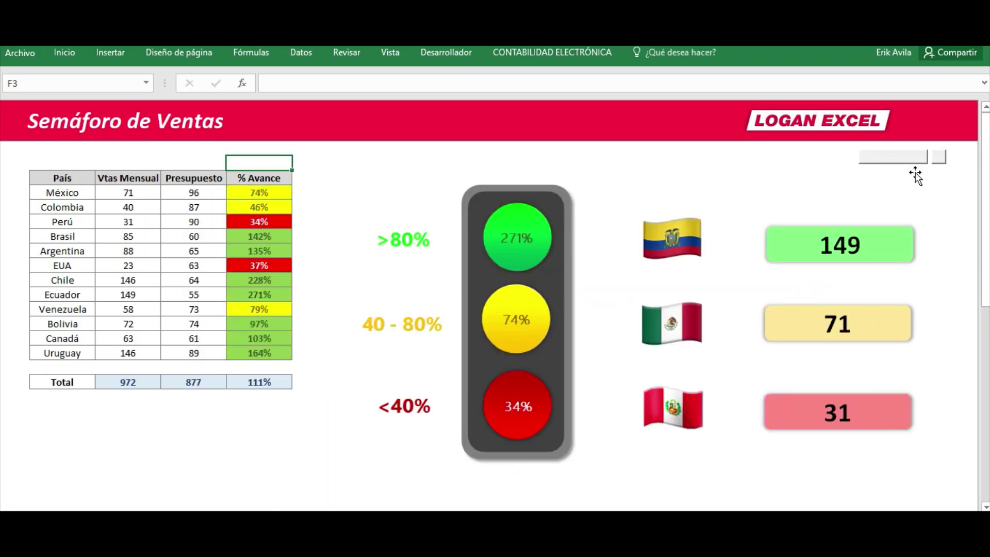
{"action": "key", "text": "F9"}
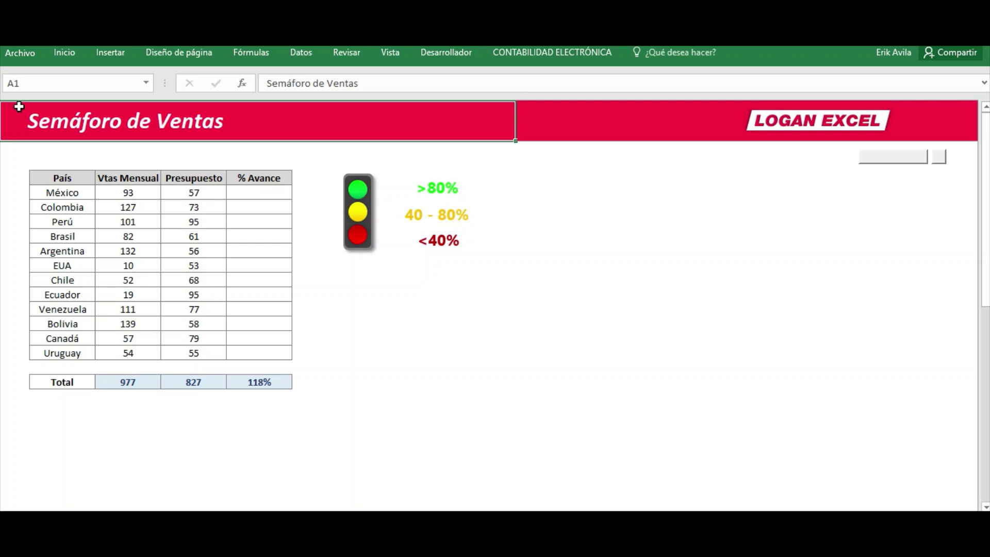
{"action": "left_click", "coordinate": [48, 150]}
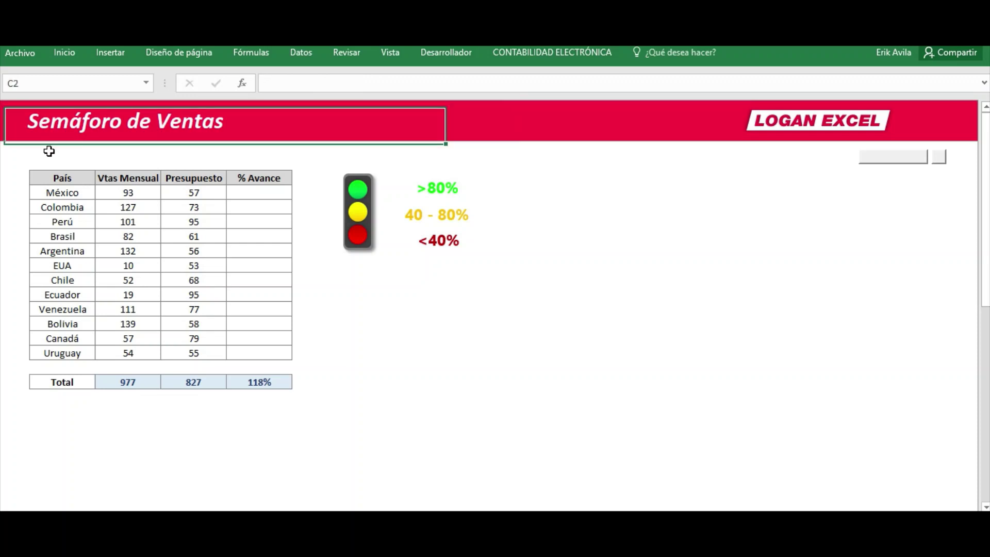
{"action": "left_click", "coordinate": [57, 181]}
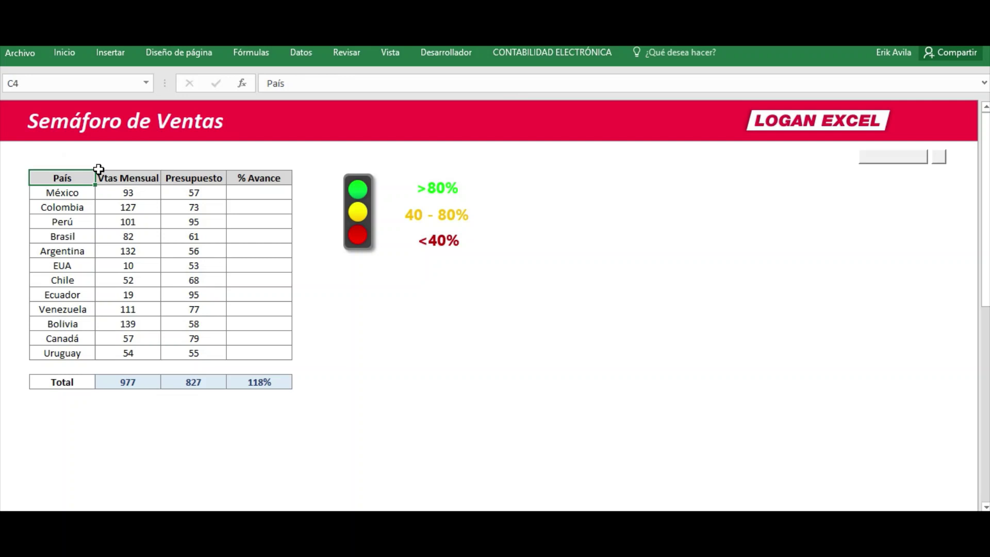
{"action": "left_click", "coordinate": [77, 189]}
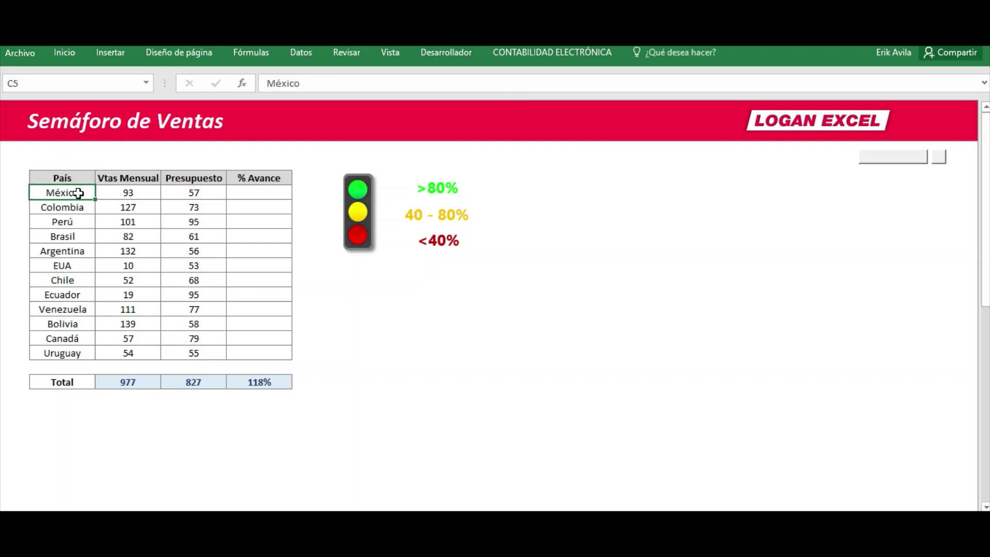
{"action": "left_click_drag", "start_coordinate": [78, 194], "coordinate": [69, 353]}
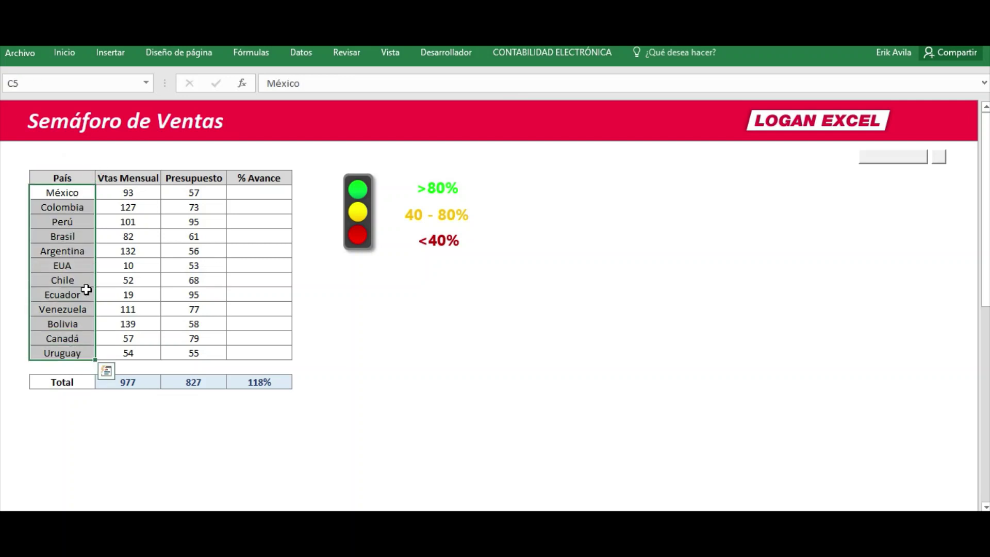
{"action": "left_click_drag", "start_coordinate": [135, 198], "coordinate": [129, 349]}
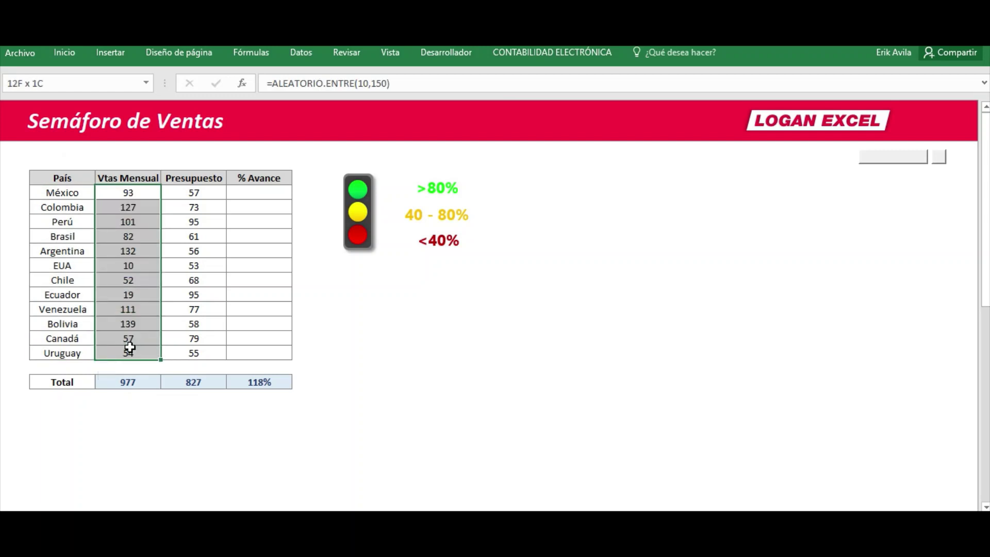
{"action": "left_click_drag", "start_coordinate": [209, 196], "coordinate": [208, 353]}
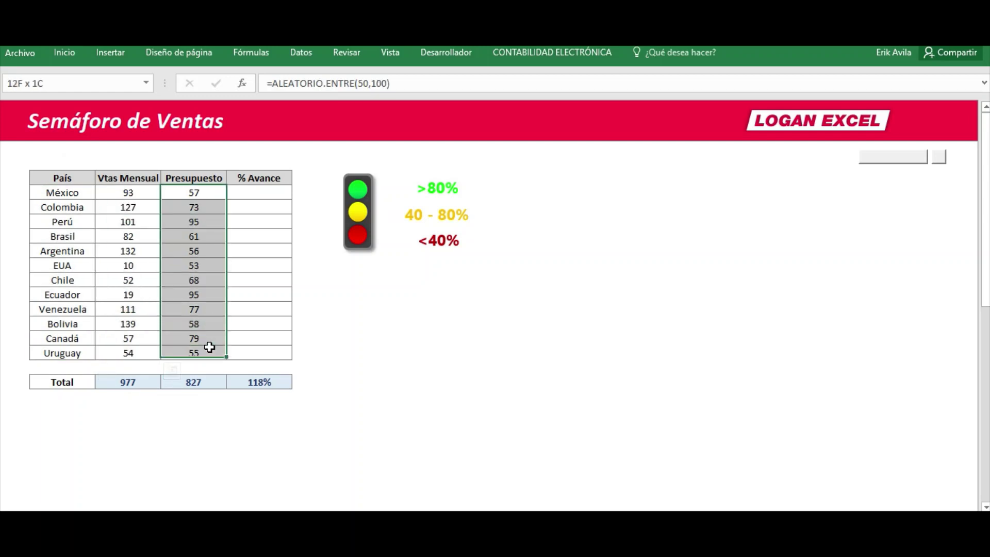
{"action": "left_click", "coordinate": [258, 194]}
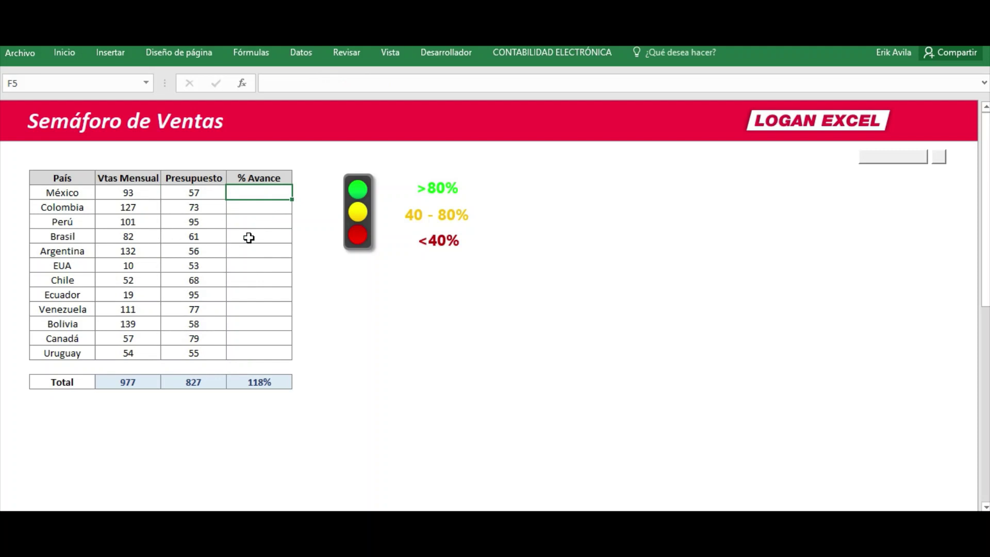
{"action": "left_click", "coordinate": [250, 225]}
{"action": "left_click", "coordinate": [253, 193]}
{"action": "left_click", "coordinate": [140, 194]}
{"action": "left_click", "coordinate": [90, 194]}
{"action": "left_click", "coordinate": [201, 194]}
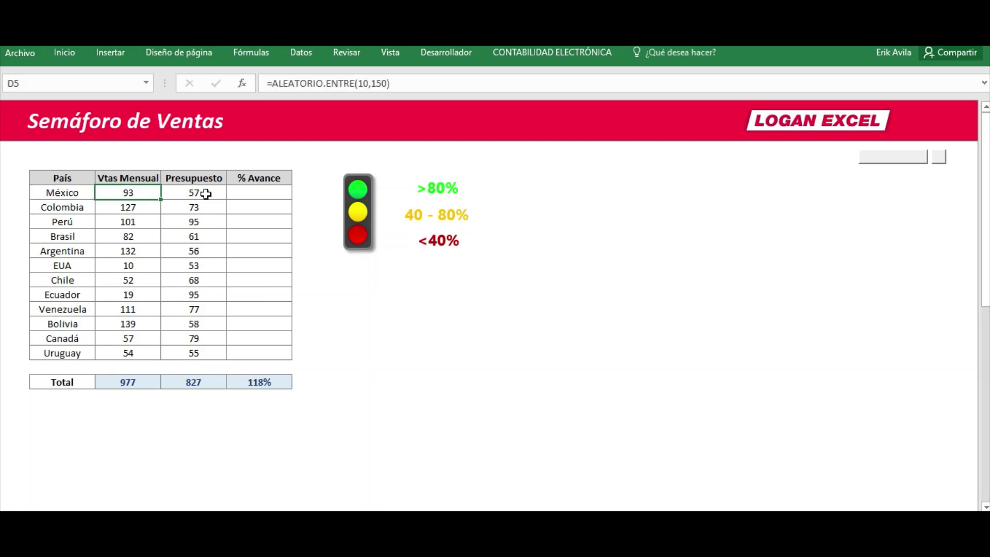
{"action": "left_click", "coordinate": [264, 198]}
{"action": "left_click", "coordinate": [263, 207]}
{"action": "left_click", "coordinate": [283, 250]}
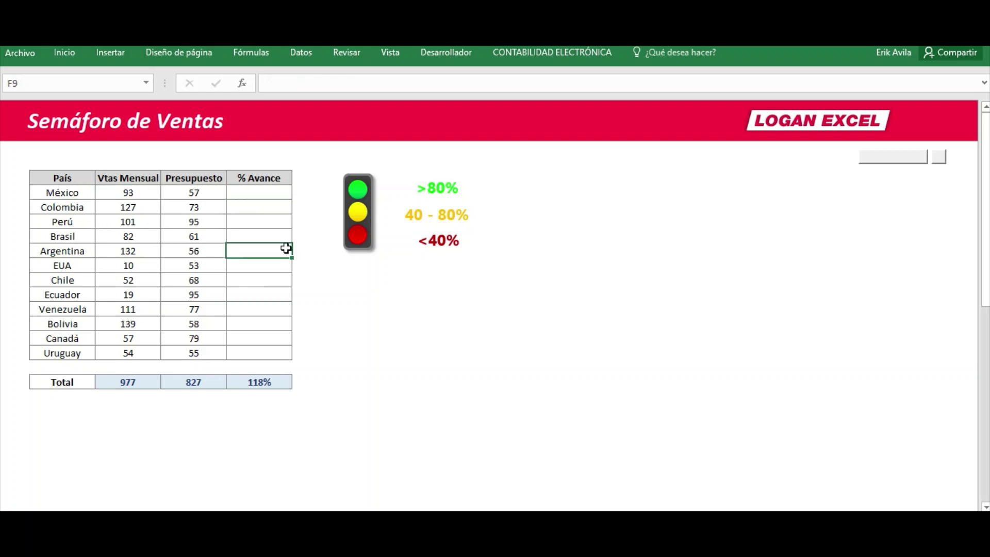
{"action": "left_click", "coordinate": [272, 207]}
{"action": "left_click", "coordinate": [277, 246]}
{"action": "left_click", "coordinate": [273, 193]}
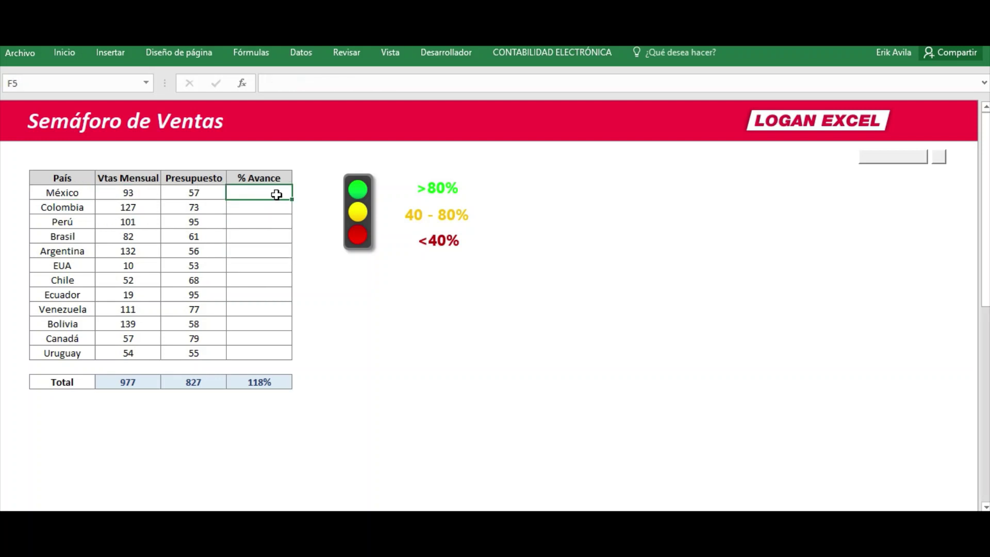
{"action": "left_click", "coordinate": [283, 240]}
{"action": "left_click", "coordinate": [274, 197]}
{"action": "left_click", "coordinate": [312, 175]}
{"action": "mouse_move", "coordinate": [335, 161]}
{"action": "left_mouse_down"}
{"action": "mouse_move", "coordinate": [381, 267]}
{"action": "mouse_move", "coordinate": [464, 267]}
{"action": "left_mouse_up"}
{"action": "left_click", "coordinate": [435, 294]}
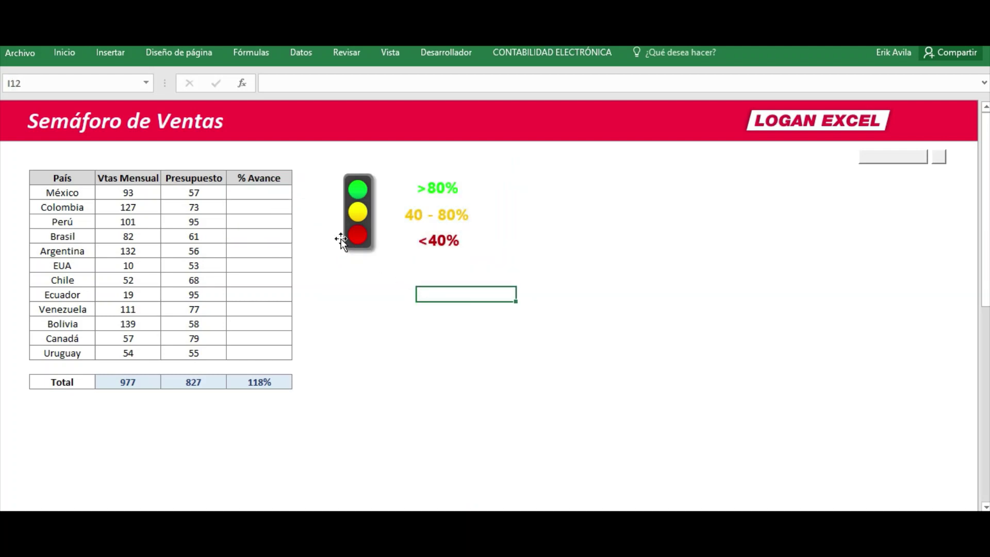
Check the Total row's =D18/E18 % Avance of 118%, then select México's cell F5.
{"action": "left_click", "coordinate": [332, 168]}
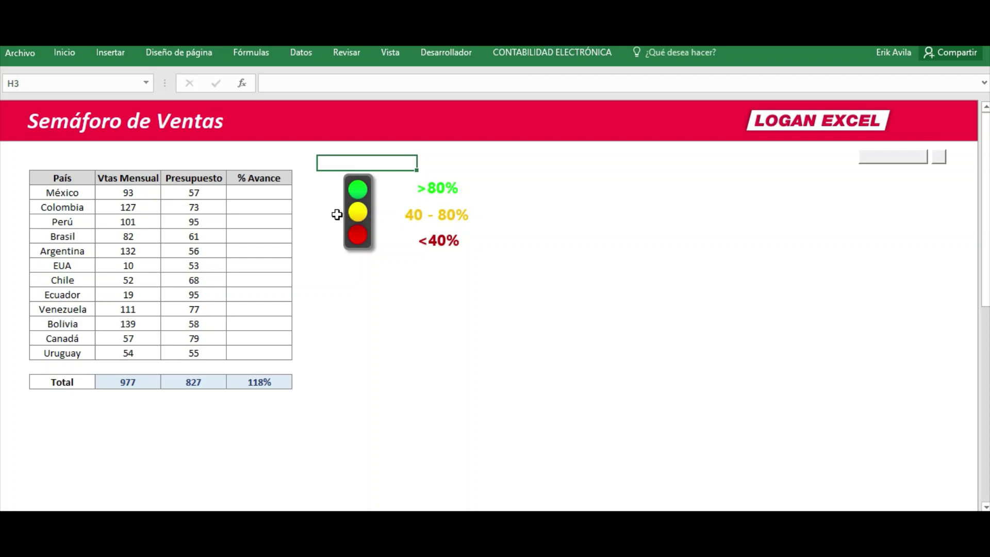
{"action": "left_click", "coordinate": [333, 234]}
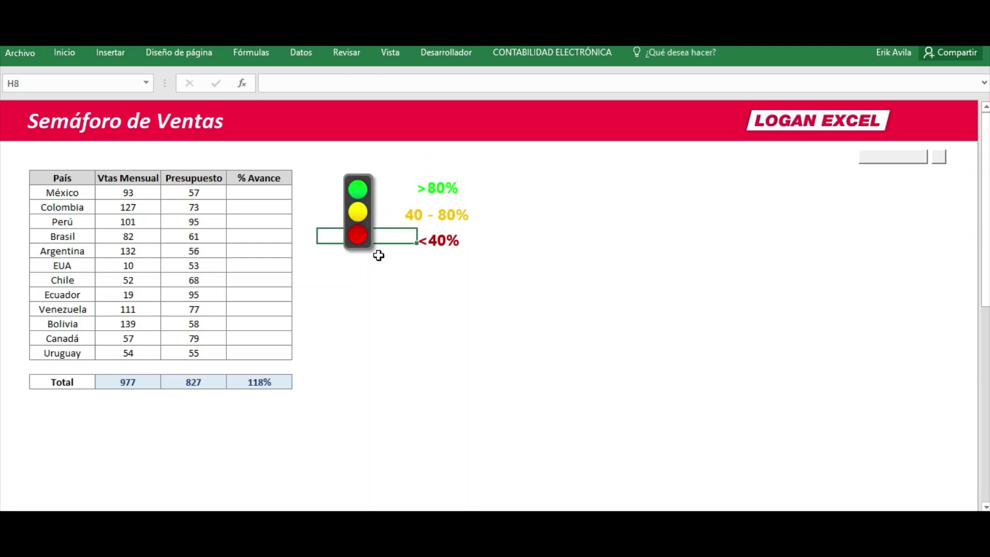
{"action": "left_click", "coordinate": [424, 261]}
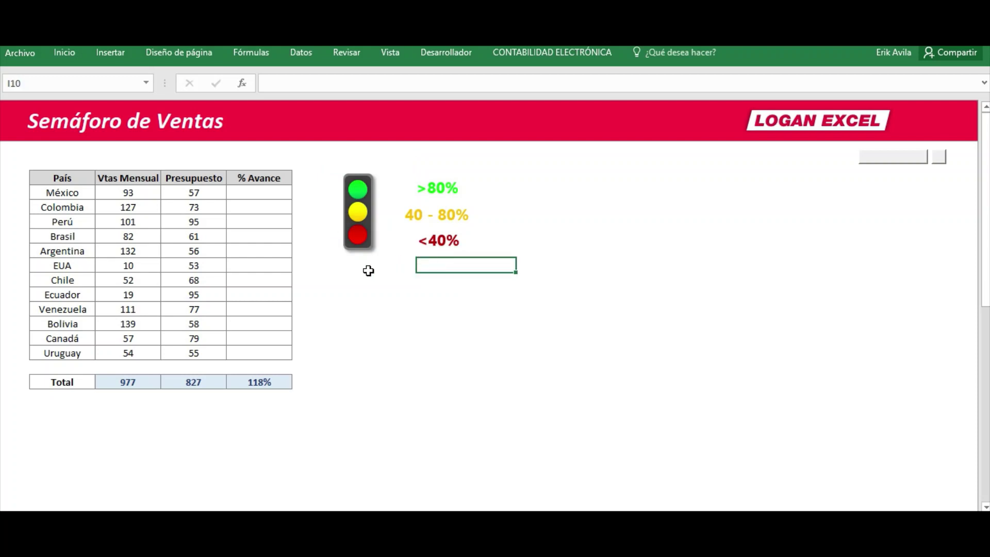
{"action": "left_click", "coordinate": [341, 312]}
{"action": "left_click", "coordinate": [283, 380]}
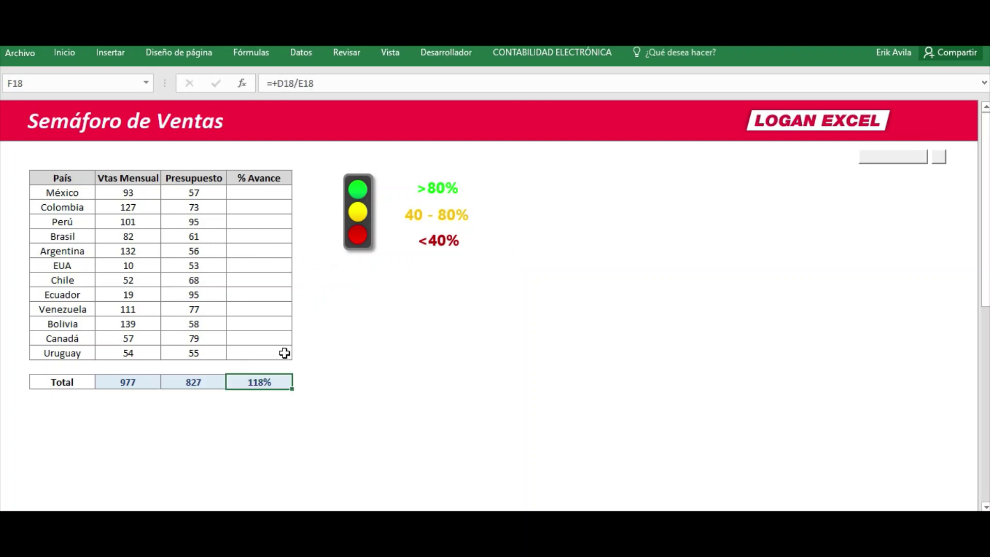
{"action": "left_click", "coordinate": [278, 202]}
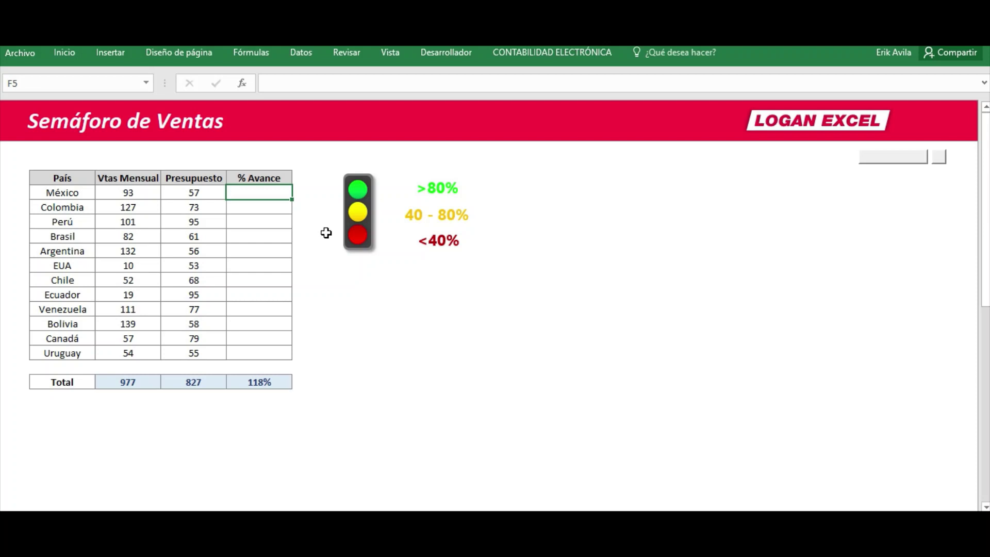
Enter =D5/E5 in F5 for México's % Avance.
{"action": "type", "text": "="}
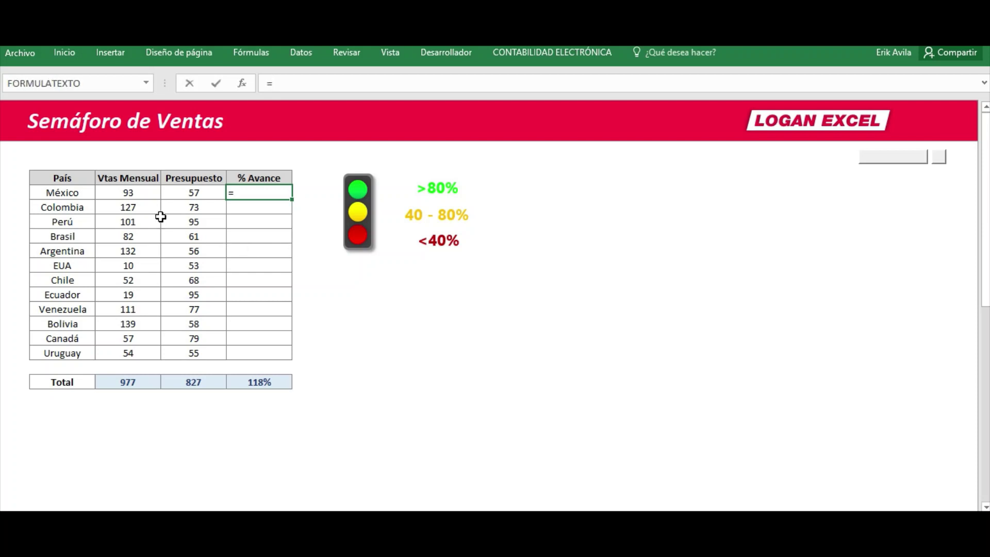
{"action": "left_click", "coordinate": [130, 193]}
{"action": "type", "text": "/"}
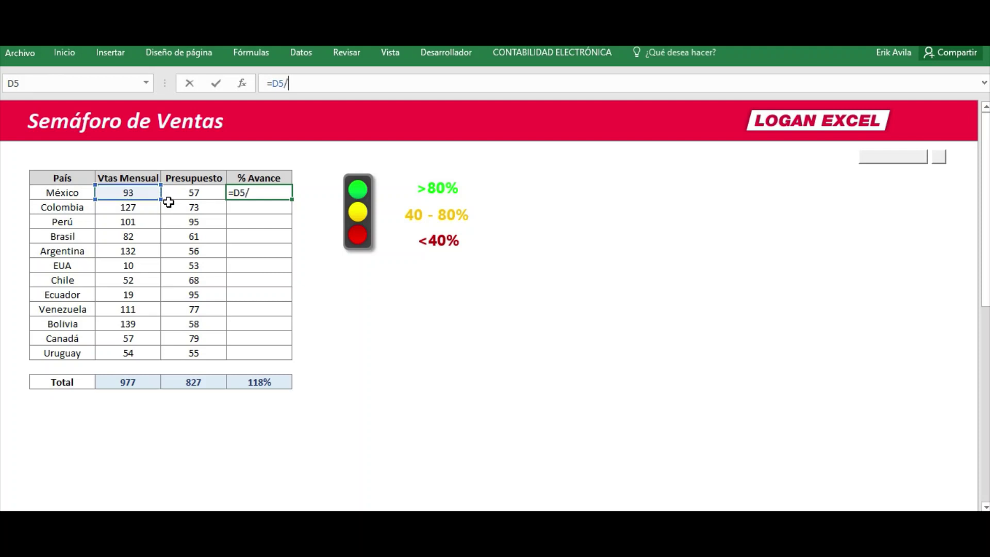
{"action": "left_click", "coordinate": [169, 201]}
{"action": "key", "text": "Return"}
Copy the F5 formula down through F16 for all twelve countries.
{"action": "key", "text": "Up"}
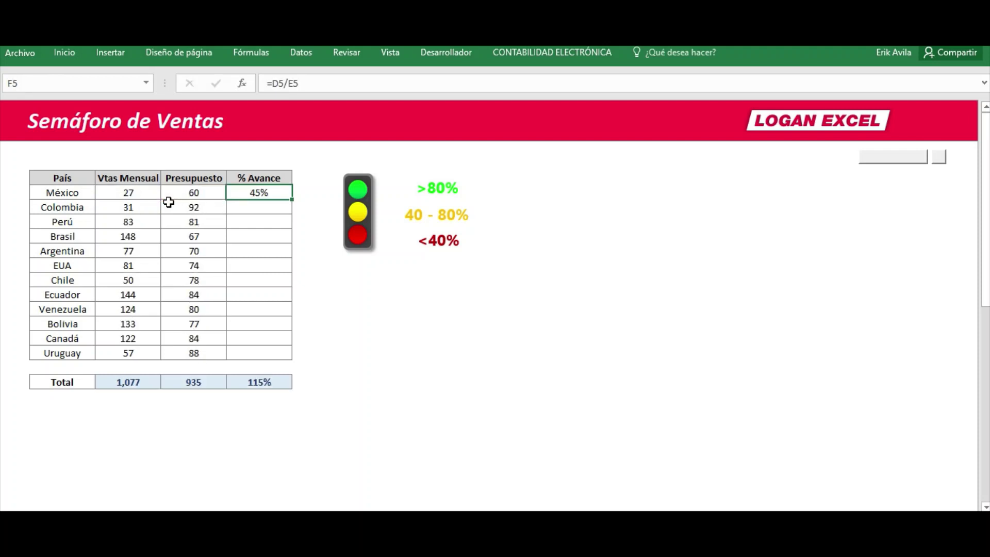
{"action": "key", "text": "ctrl+c"}
{"action": "key", "text": "shift+Down"}
{"action": "key", "text": "shift+Down"}
{"action": "key", "text": "shift+Down"}
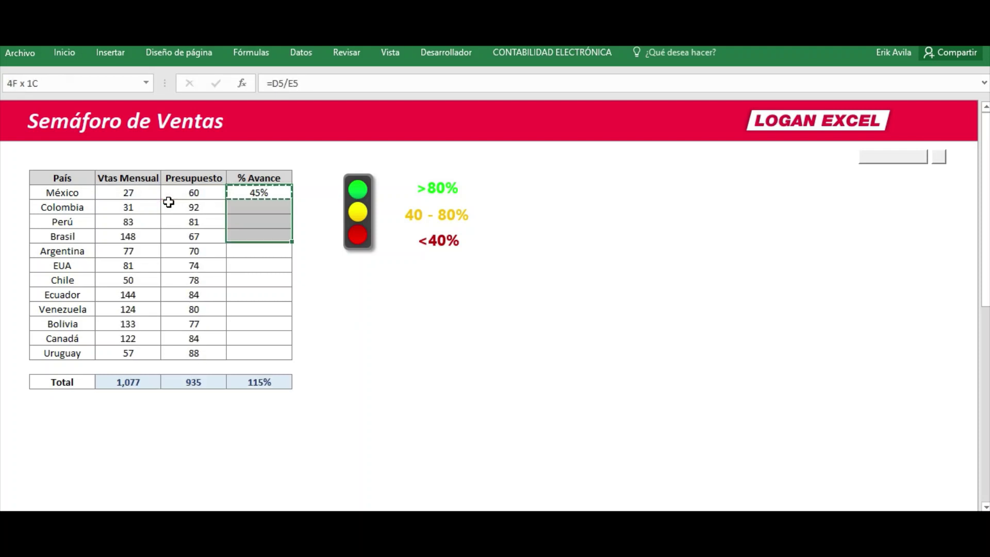
{"action": "key", "text": "shift+Down"}
{"action": "key", "text": "shift+Down"}
{"action": "key", "text": "shift+Down"}
{"action": "key", "text": "shift+Down"}
{"action": "key", "text": "shift+Down"}
{"action": "key", "text": "shift+Down"}
{"action": "key", "text": "shift+Down"}
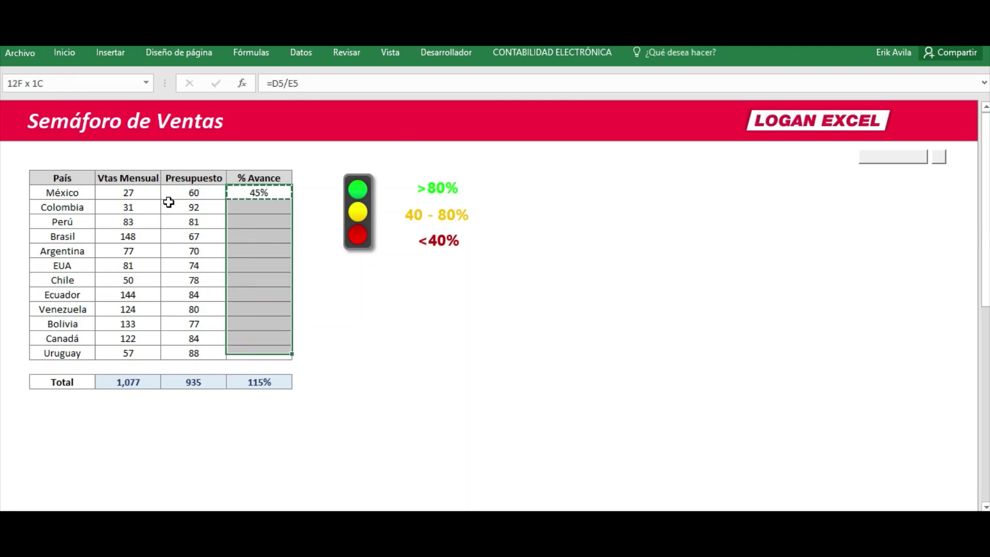
{"action": "key", "text": "shift+Down"}
{"action": "key", "text": "ctrl+v"}
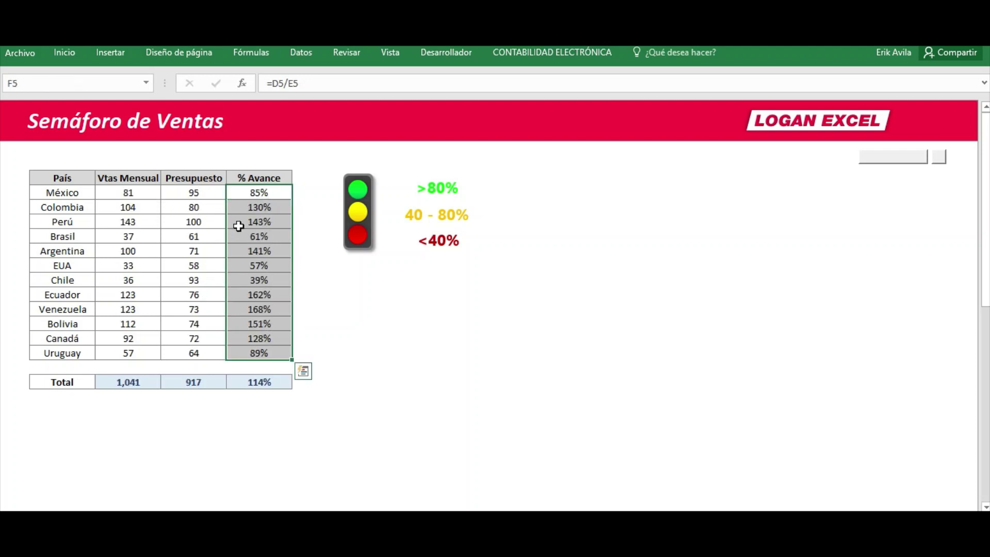
Review the filled percentages, including Colombia's 130% formula.
{"action": "left_click", "coordinate": [241, 222]}
{"action": "left_click", "coordinate": [259, 197]}
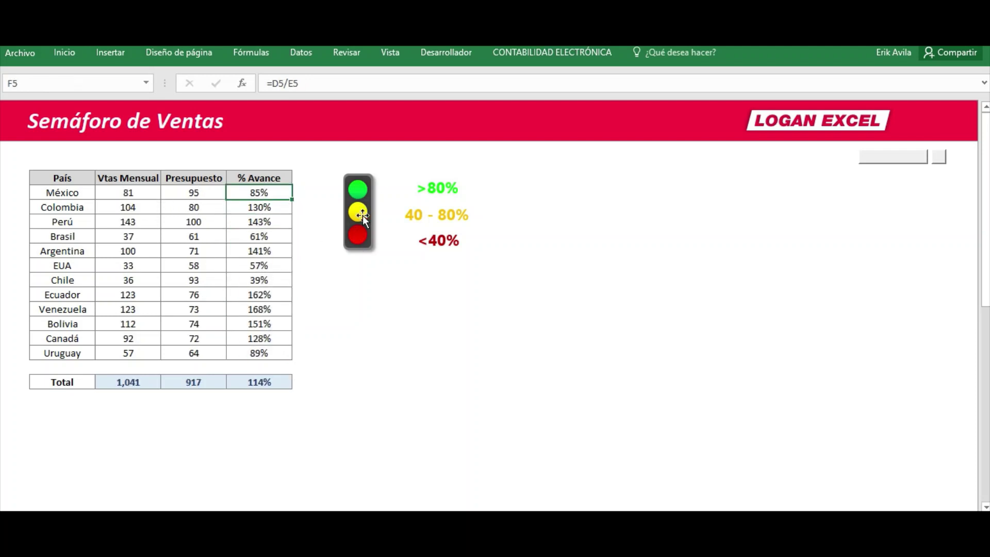
{"action": "left_click", "coordinate": [269, 251]}
{"action": "left_click_drag", "start_coordinate": [265, 194], "coordinate": [274, 357]}
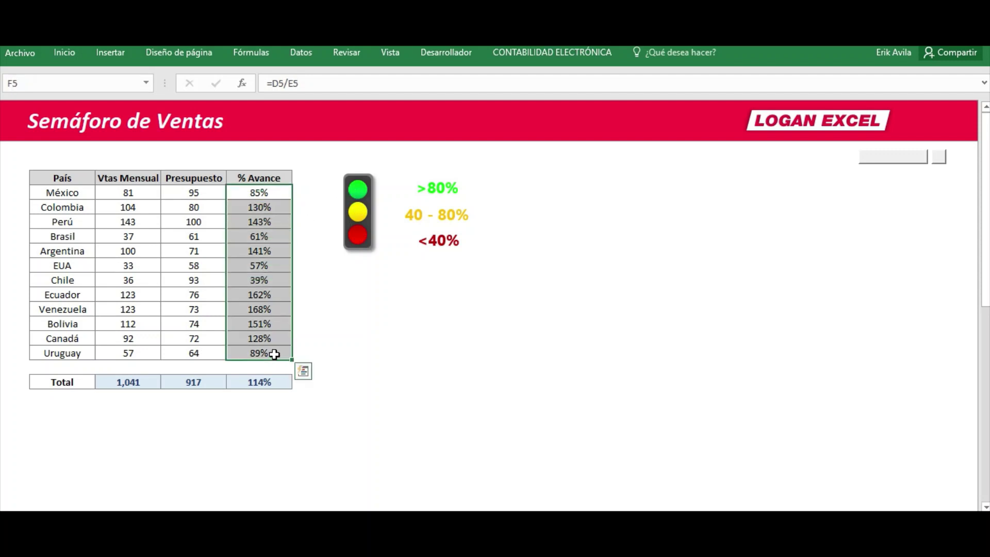
{"action": "left_click", "coordinate": [265, 278]}
{"action": "left_click", "coordinate": [264, 205]}
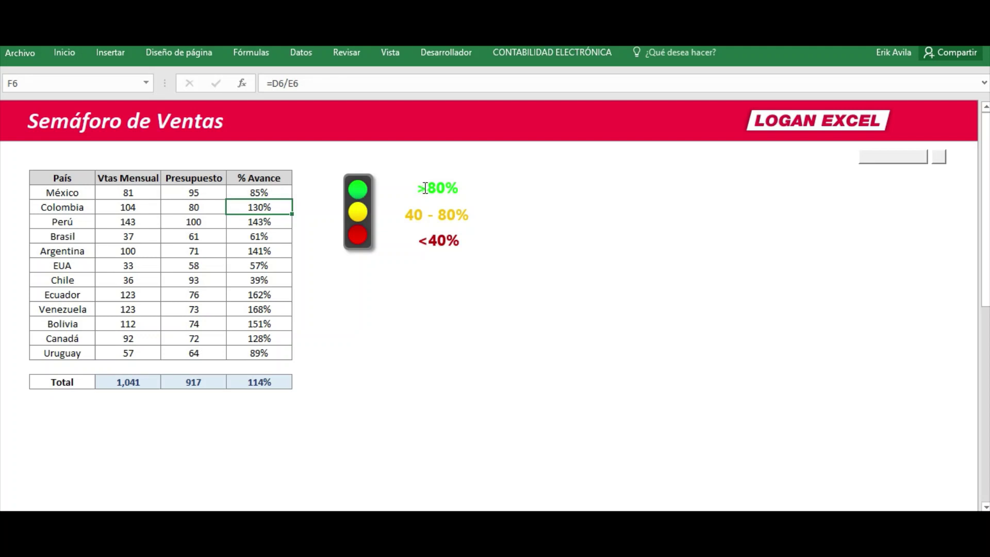
Select and review the twelve % Avance percentages in F5:F16.
{"action": "left_click", "coordinate": [285, 230]}
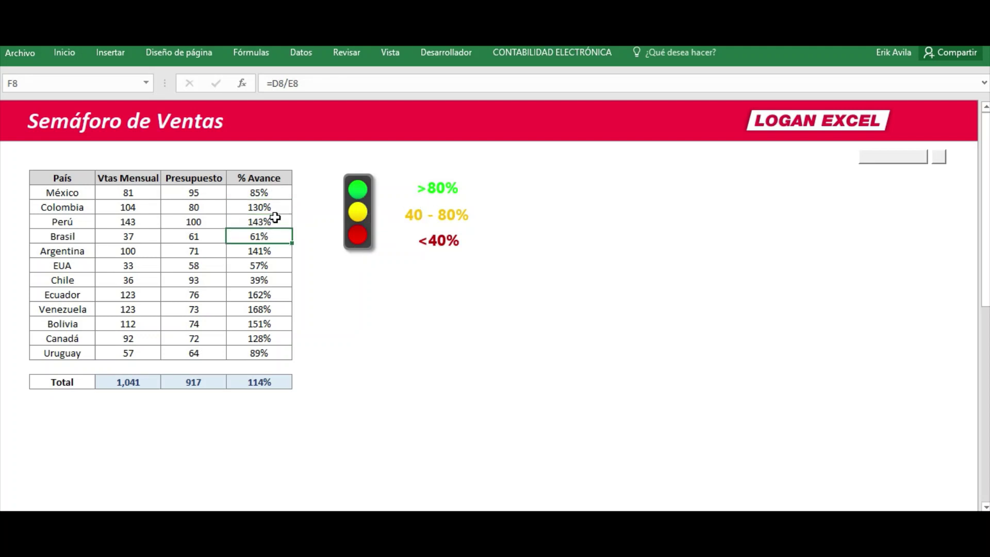
{"action": "left_click_drag", "start_coordinate": [258, 192], "coordinate": [263, 349]}
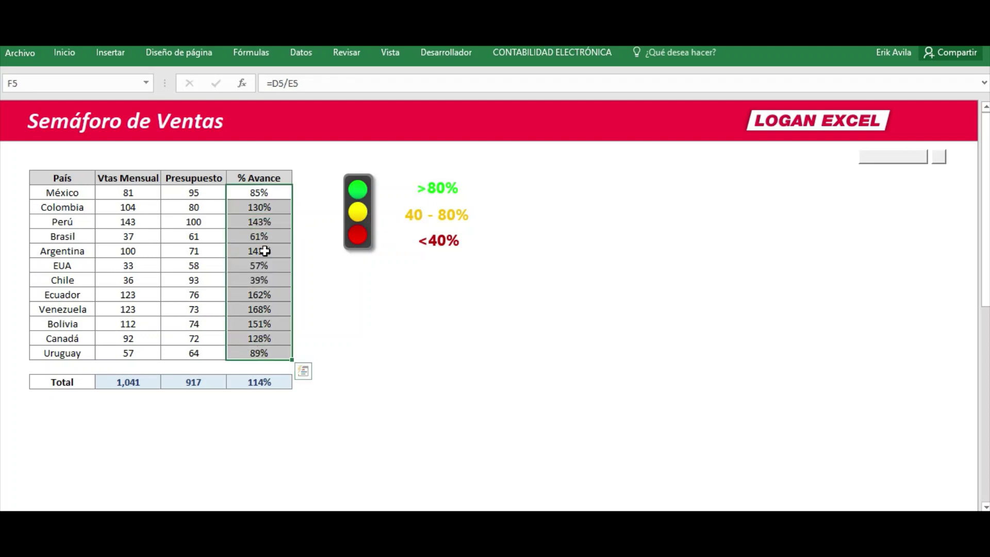
{"action": "left_click_drag", "start_coordinate": [263, 193], "coordinate": [273, 355]}
{"action": "left_click", "coordinate": [279, 194]}
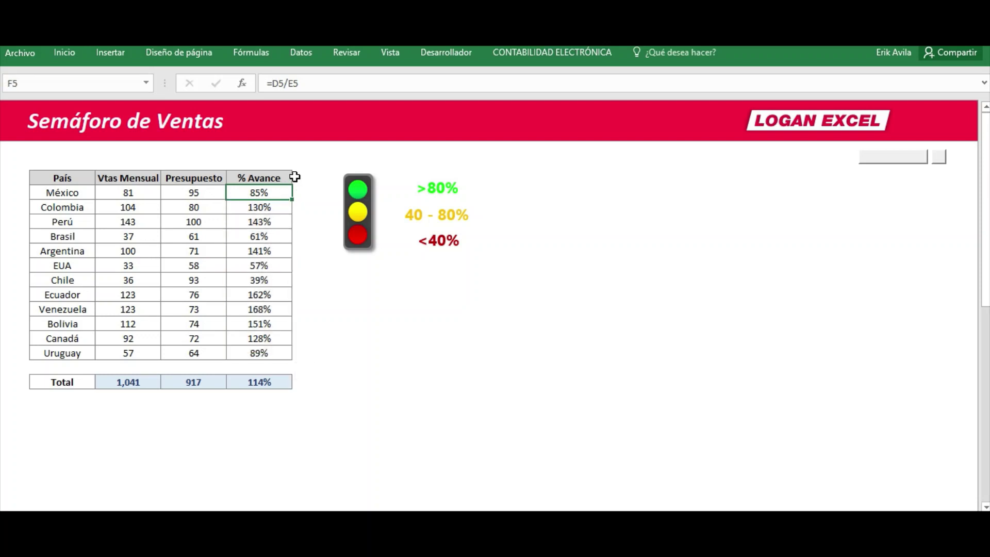
{"action": "left_click", "coordinate": [308, 164]}
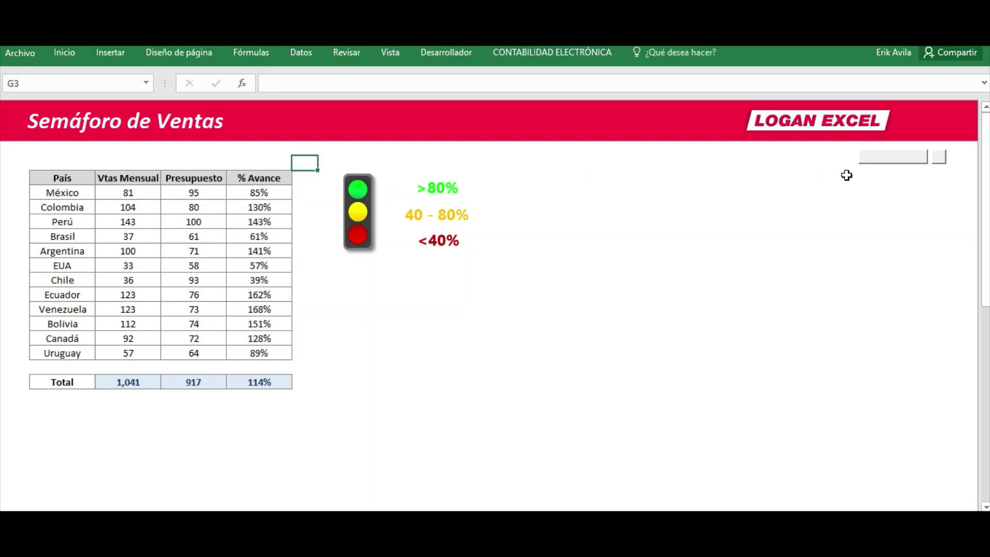
Swap the traffic light for the Ventas Mensuales chart comparing sales with budget.
{"action": "left_click", "coordinate": [876, 164]}
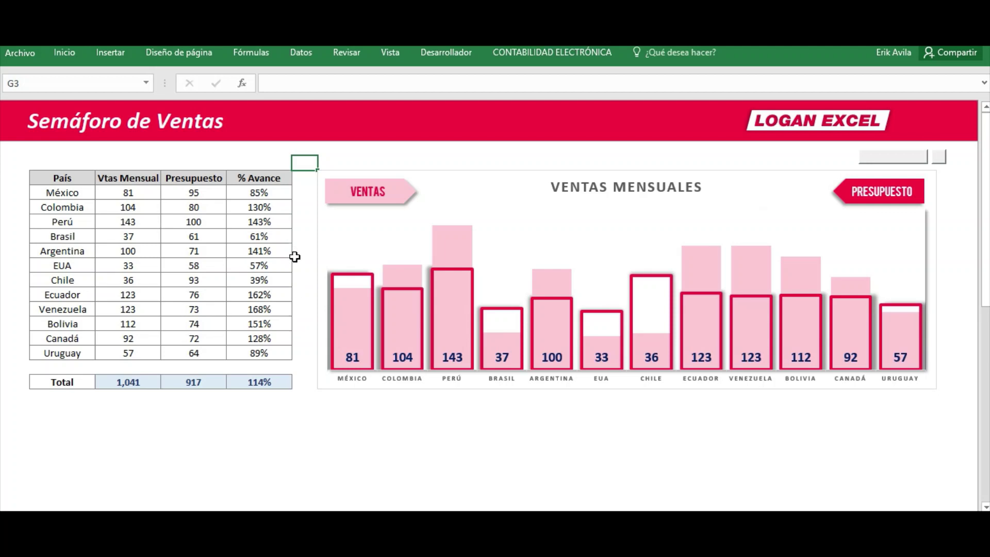
{"action": "left_click_drag", "start_coordinate": [286, 188], "coordinate": [265, 353]}
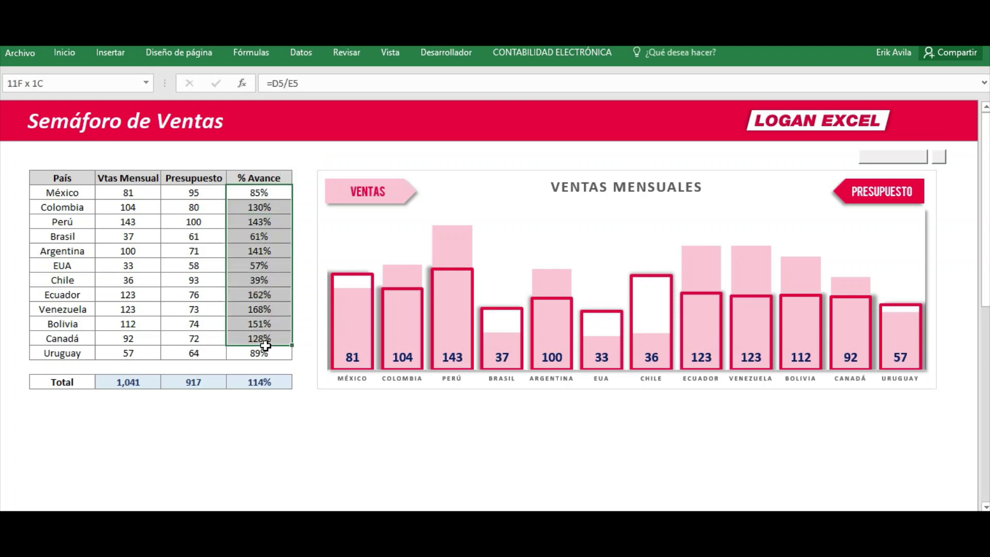
{"action": "left_click", "coordinate": [490, 159]}
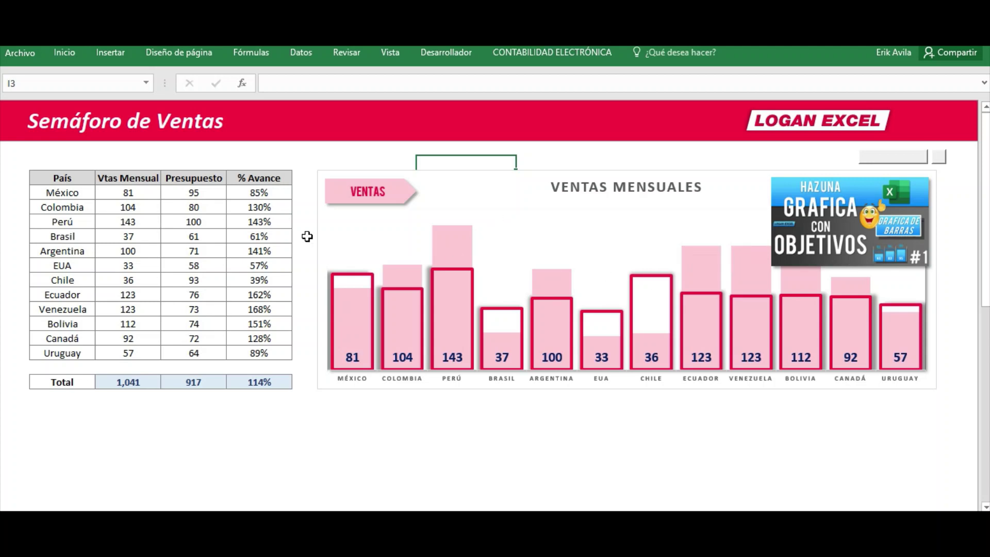
Switch back to the traffic-light legend and select the % Avance values F5:F16.
{"action": "left_click", "coordinate": [866, 164]}
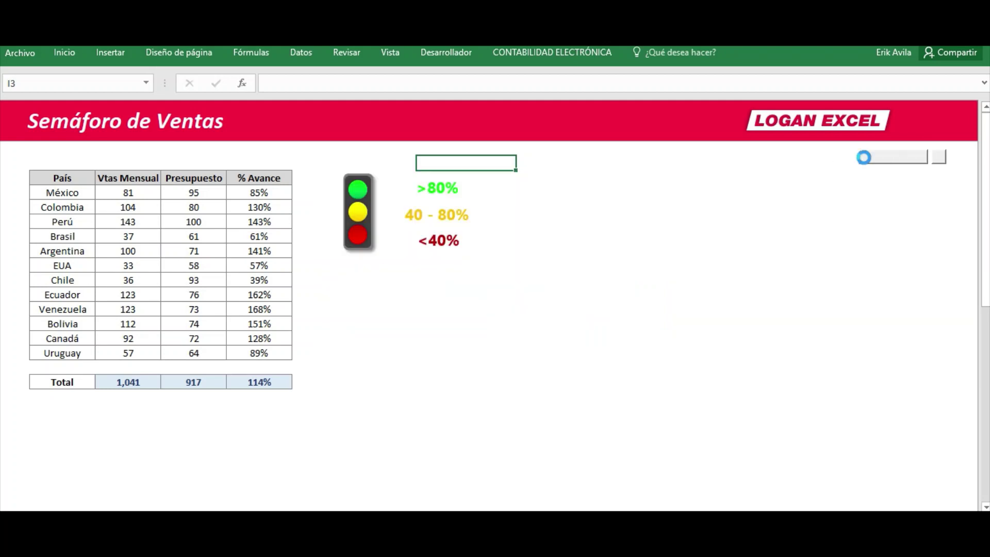
{"action": "left_click", "coordinate": [320, 190]}
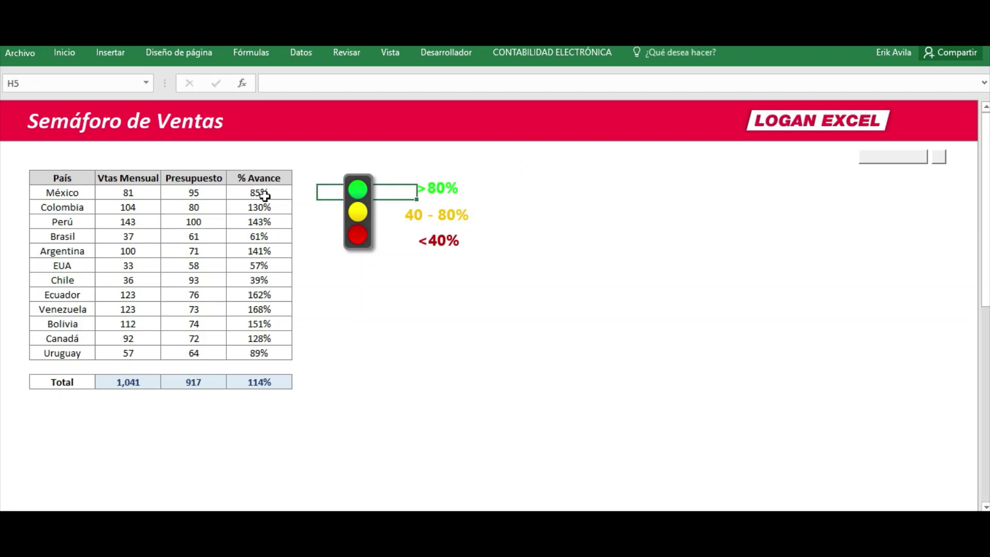
{"action": "left_click", "coordinate": [263, 192]}
{"action": "left_click", "coordinate": [268, 220]}
{"action": "left_click", "coordinate": [262, 194]}
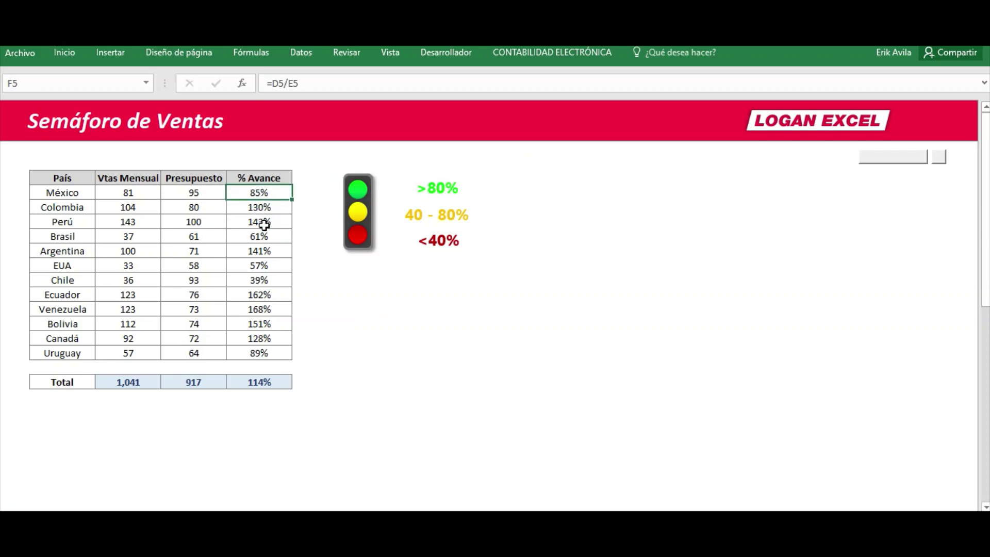
{"action": "left_click", "coordinate": [261, 221]}
{"action": "left_click", "coordinate": [266, 196]}
{"action": "left_click_drag", "start_coordinate": [267, 195], "coordinate": [255, 350]}
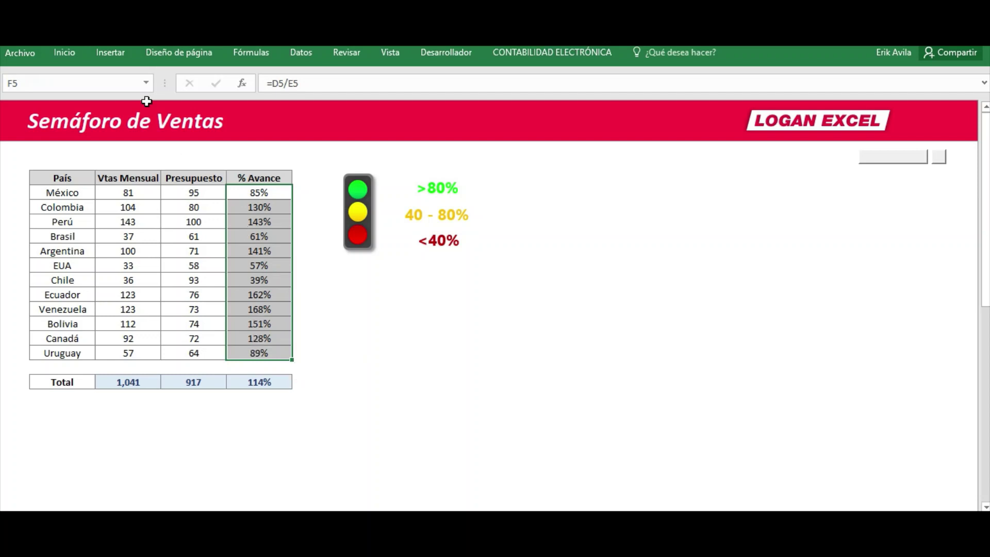
Open the Formato condicional menu on the Inicio ribbon.
{"action": "left_click", "coordinate": [105, 53]}
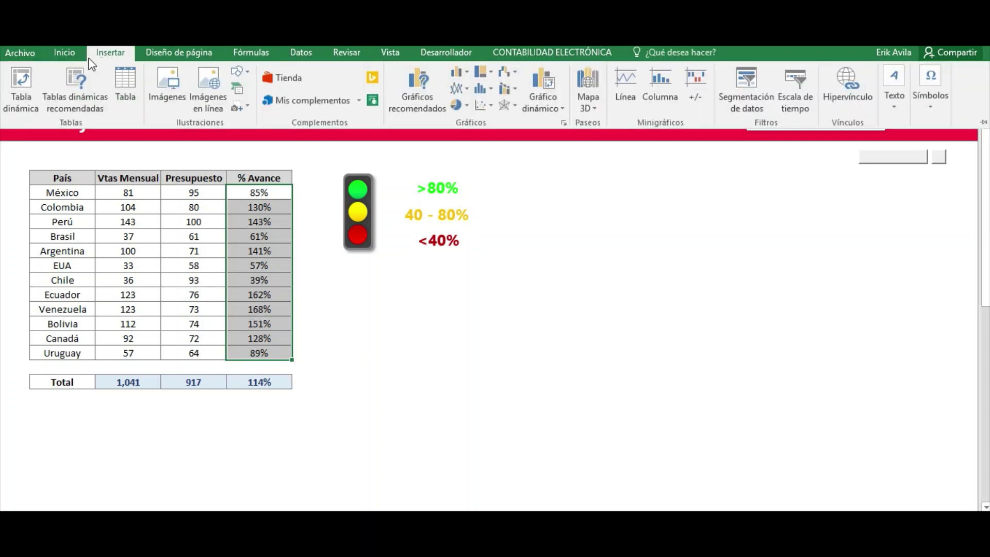
{"action": "left_click", "coordinate": [63, 53]}
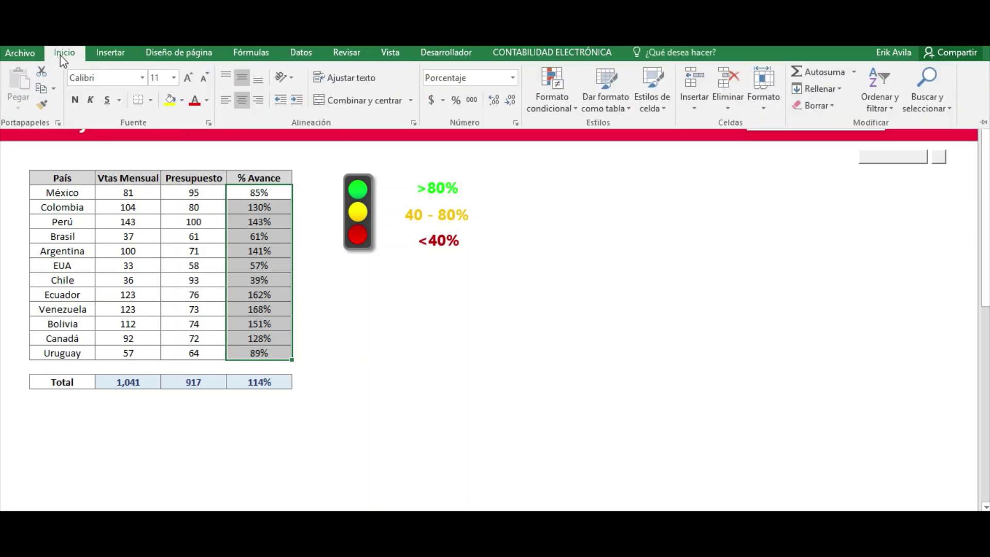
{"action": "left_click", "coordinate": [566, 108]}
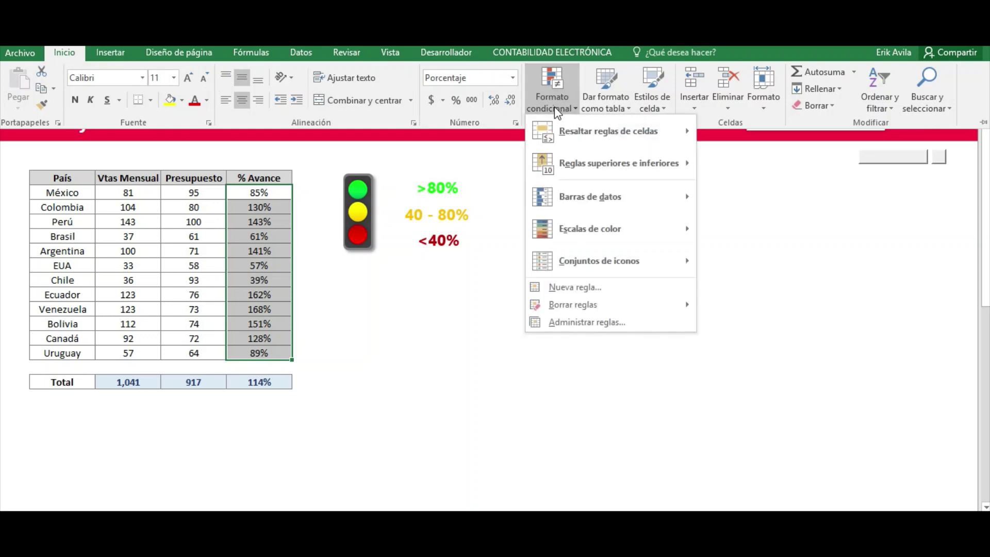
{"action": "mouse_move", "coordinate": [589, 196]}
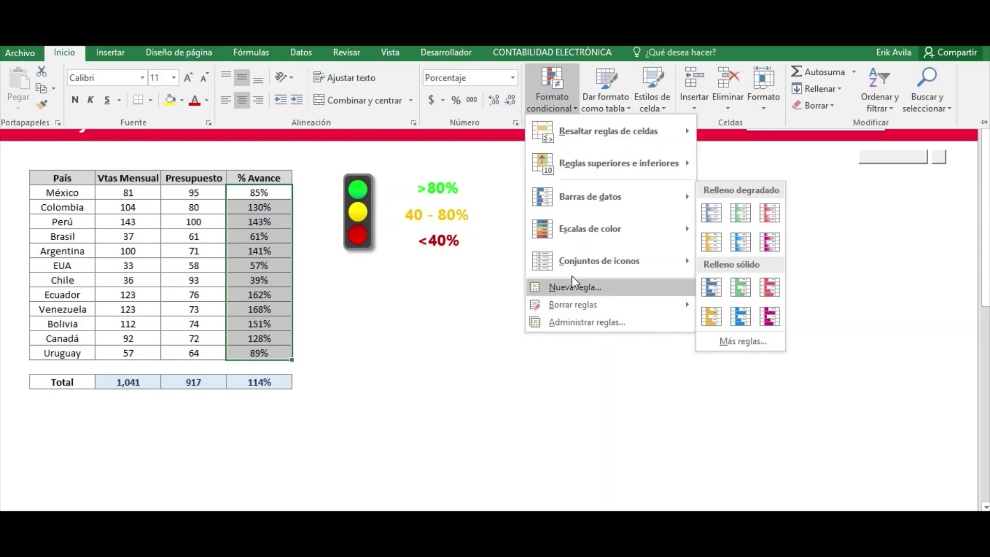
{"action": "mouse_move", "coordinate": [608, 131]}
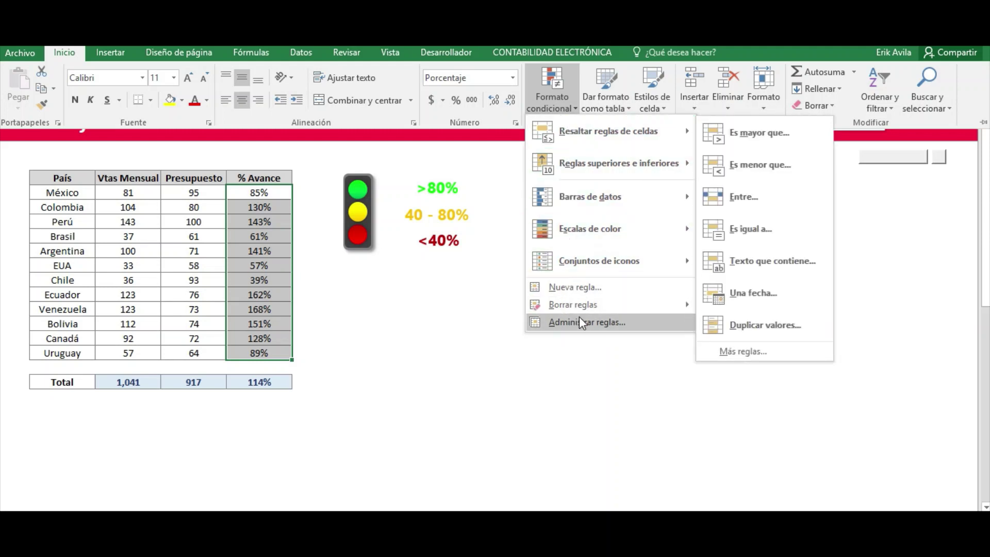
Start a new rule of type 'Utilice una fórmula…' from Administrar reglas.
{"action": "left_click", "coordinate": [580, 323]}
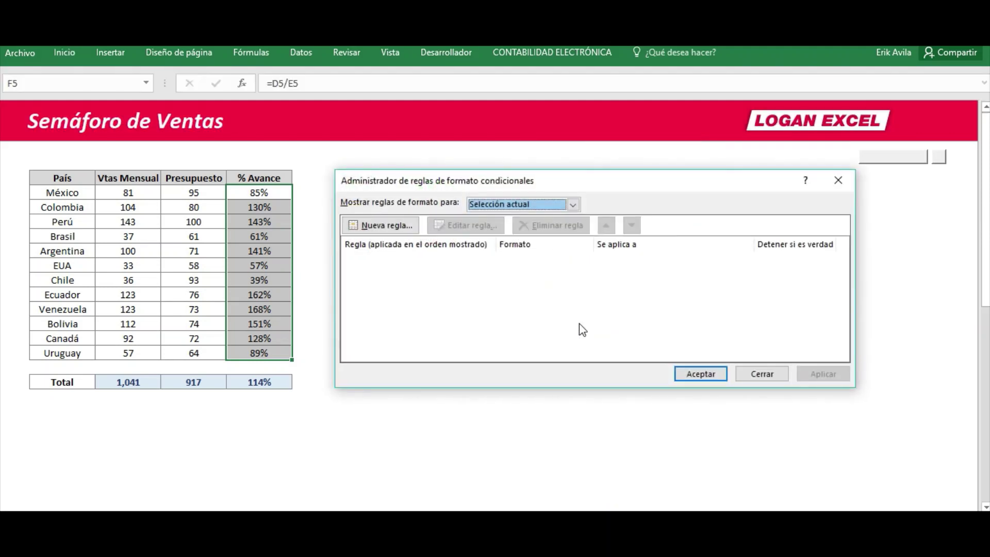
{"action": "left_click", "coordinate": [405, 227]}
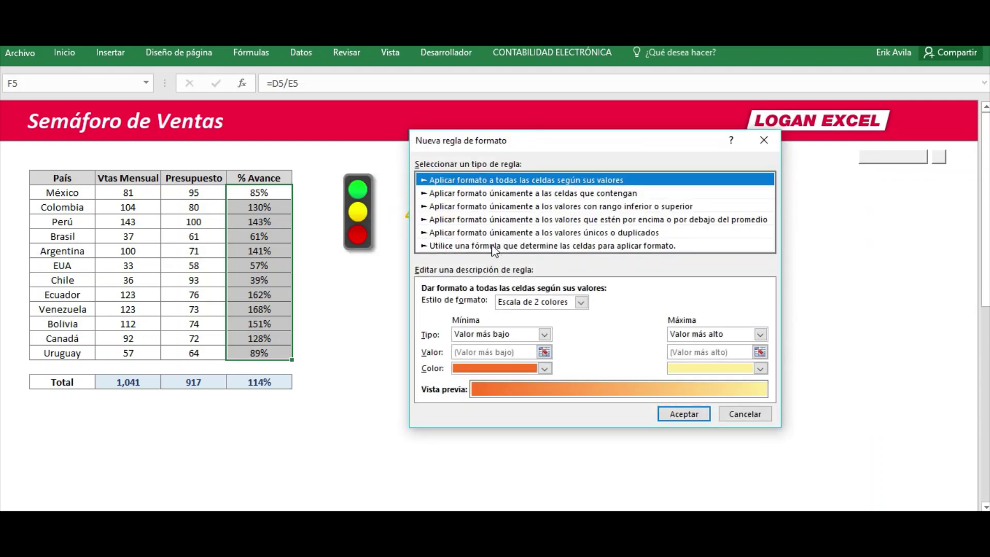
{"action": "left_click", "coordinate": [494, 246]}
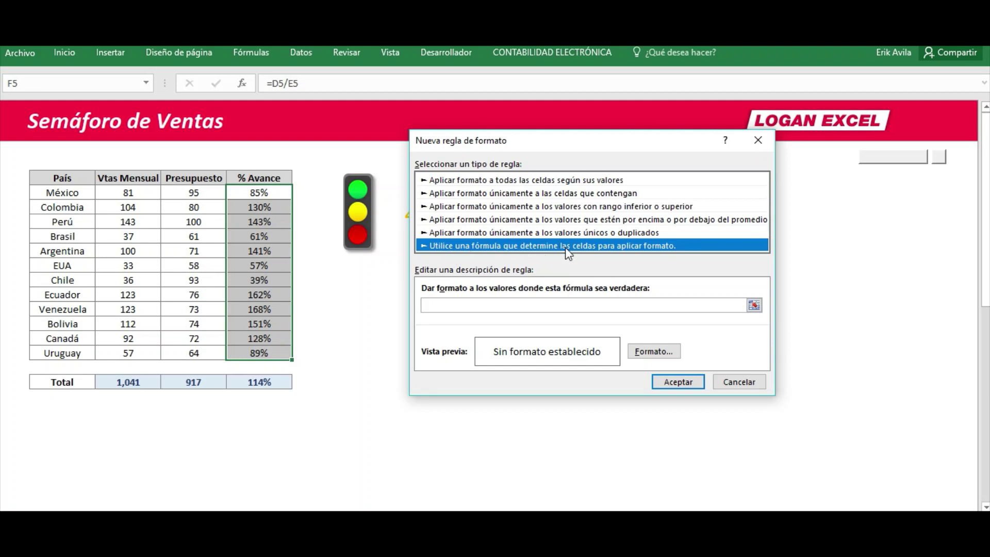
Enter the rule formula =Y($F5>.8) with a relative row reference.
{"action": "left_click", "coordinate": [528, 304]}
{"action": "type", "text": "=Y("}
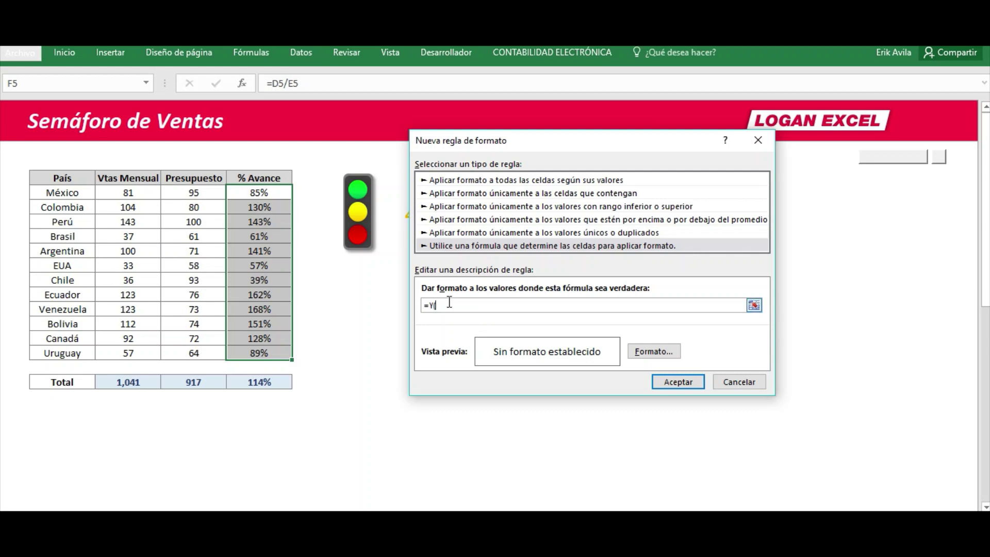
{"action": "left_click", "coordinate": [274, 193]}
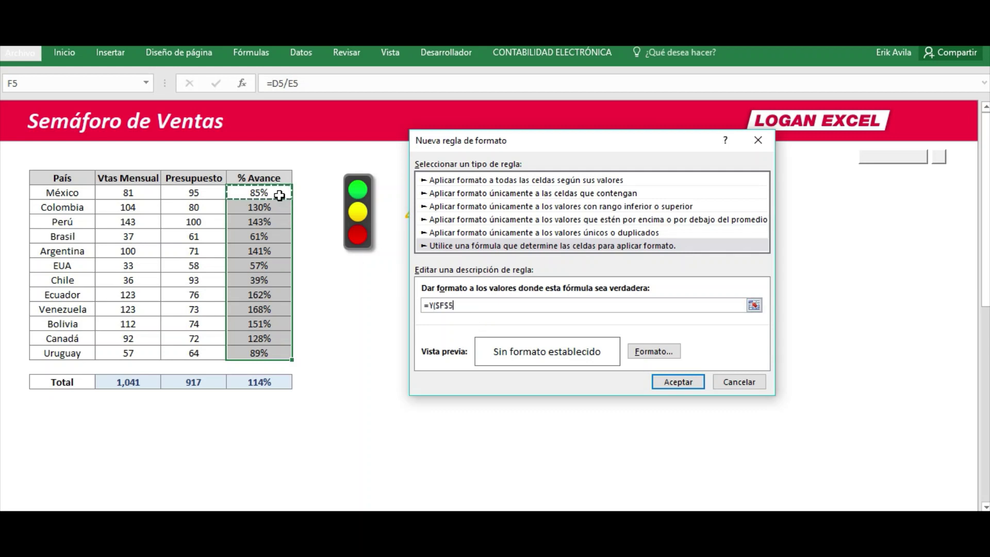
{"action": "mouse_move", "coordinate": [507, 144]}
{"action": "left_mouse_down"}
{"action": "mouse_move", "coordinate": [622, 168]}
{"action": "mouse_move", "coordinate": [614, 158]}
{"action": "left_mouse_up"}
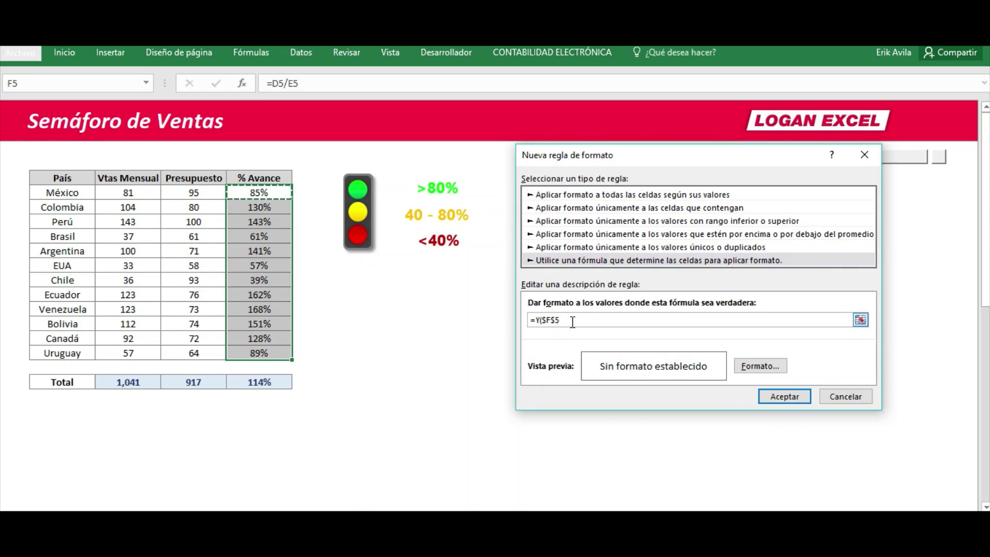
{"action": "type", "text": "<"}
{"action": "left_click", "coordinate": [550, 319]}
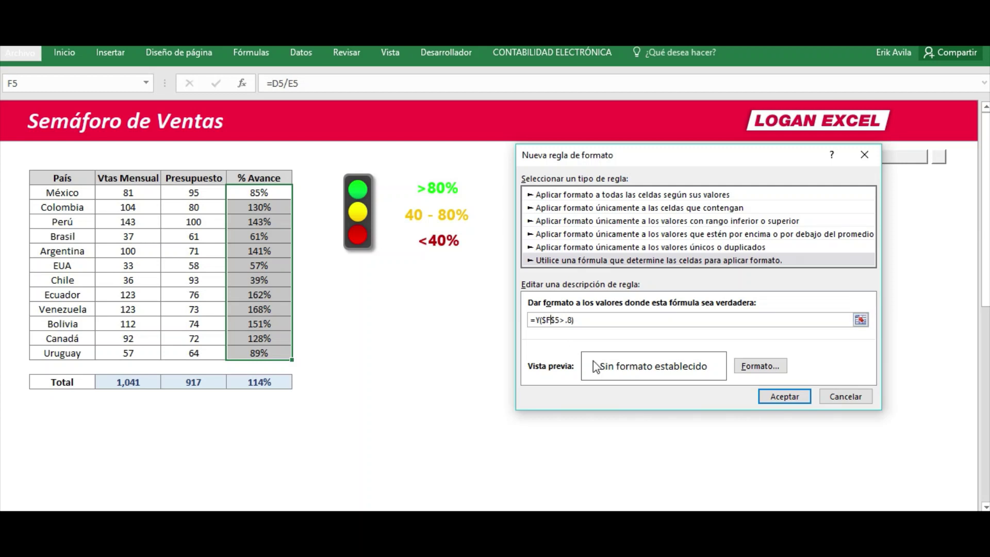
{"action": "key", "text": "BackSpace"}
Give the above-80% rule a green fill.
{"action": "left_click", "coordinate": [754, 367]}
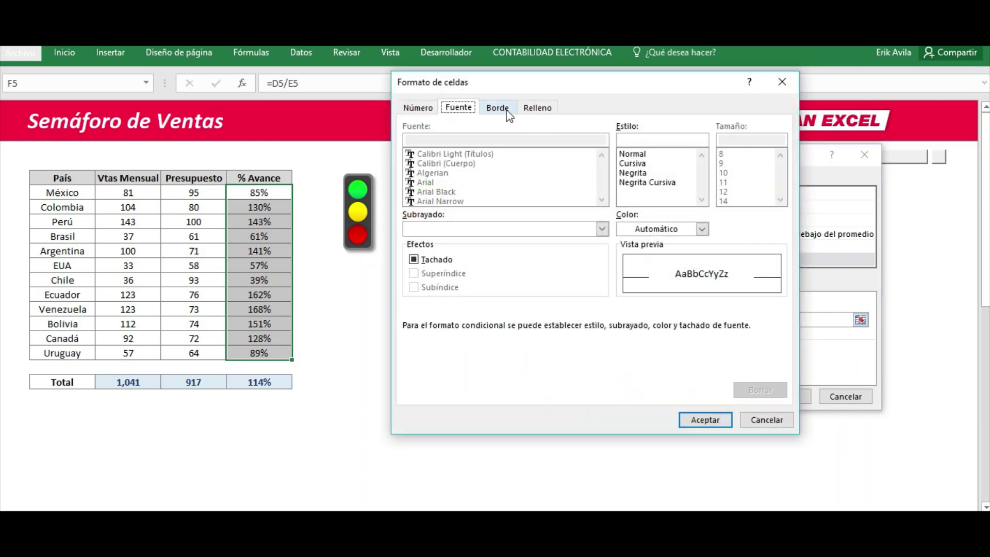
{"action": "left_click", "coordinate": [538, 108]}
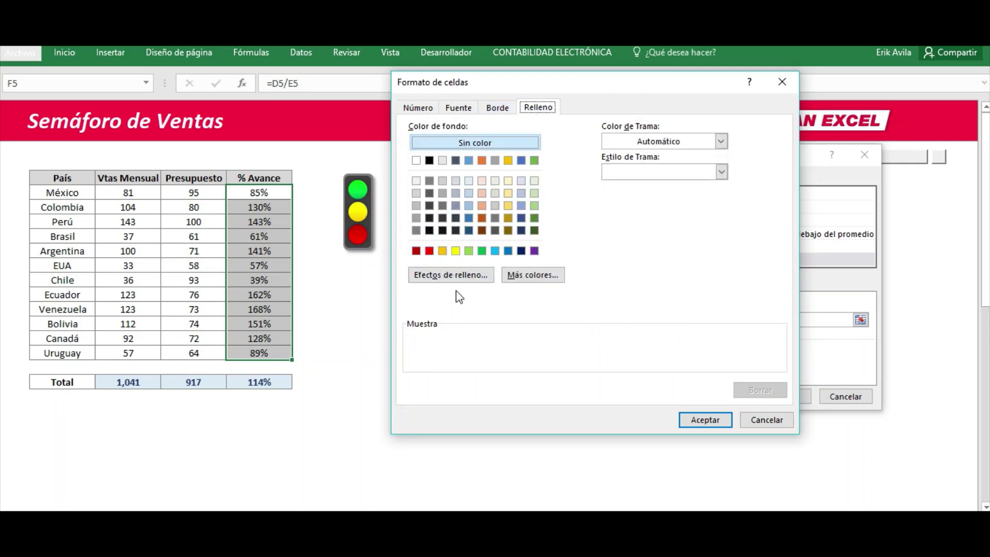
{"action": "left_click", "coordinate": [468, 251]}
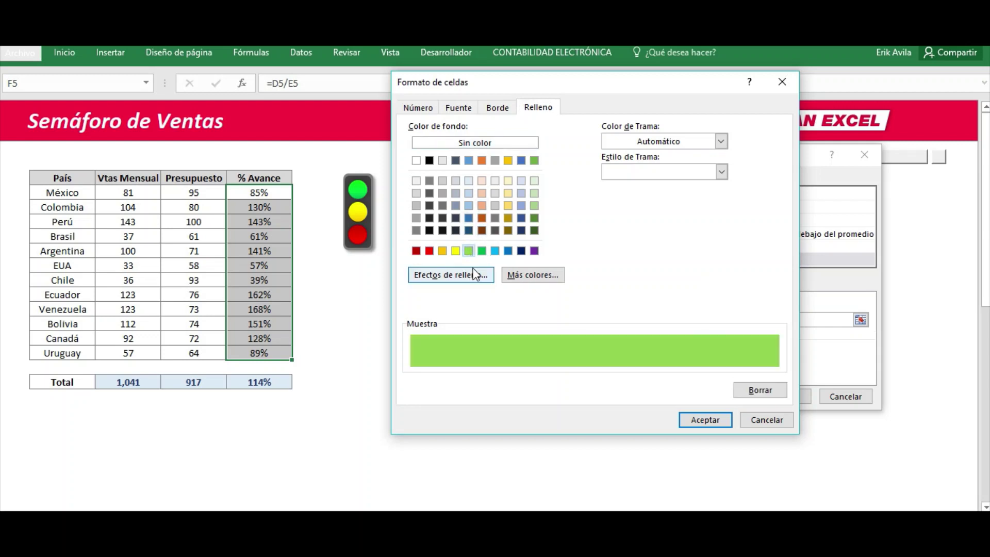
{"action": "left_click", "coordinate": [701, 421]}
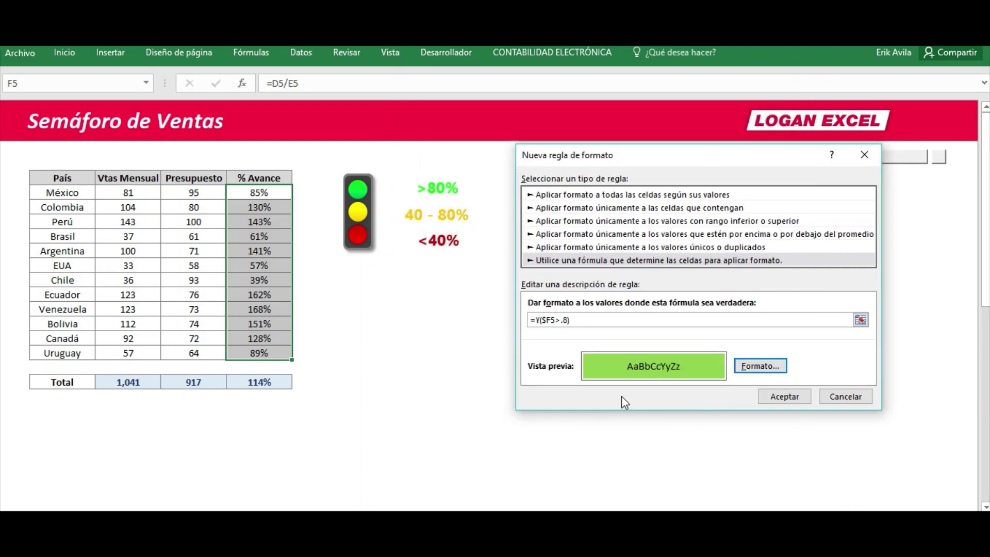
Make the rule's font dark green and bold, then save the rule.
{"action": "left_click", "coordinate": [760, 366]}
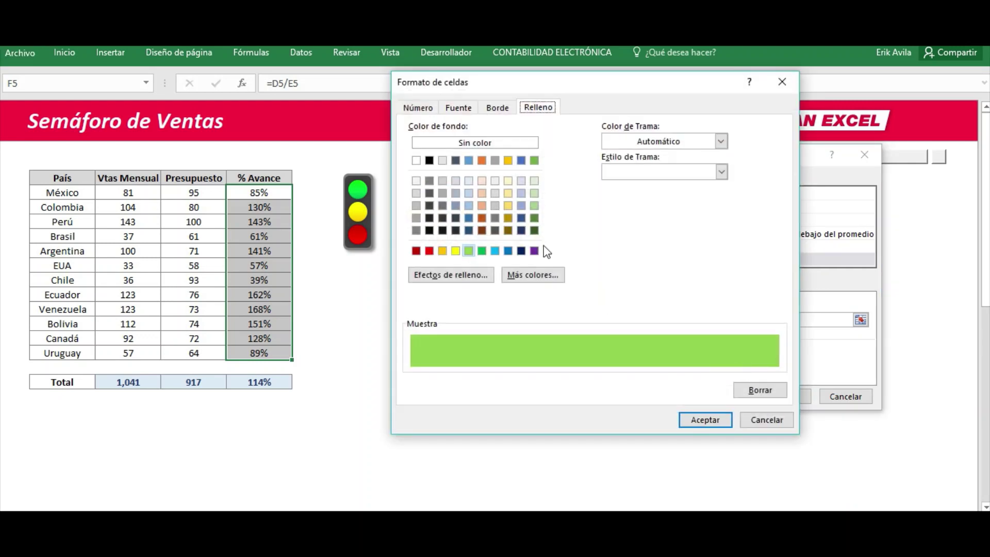
{"action": "left_click", "coordinate": [469, 108]}
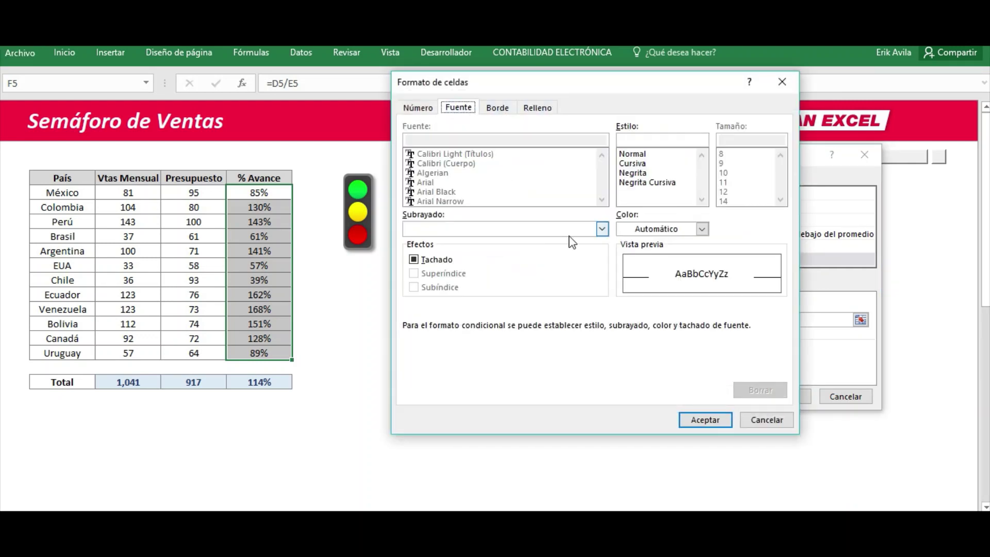
{"action": "left_click", "coordinate": [702, 229]}
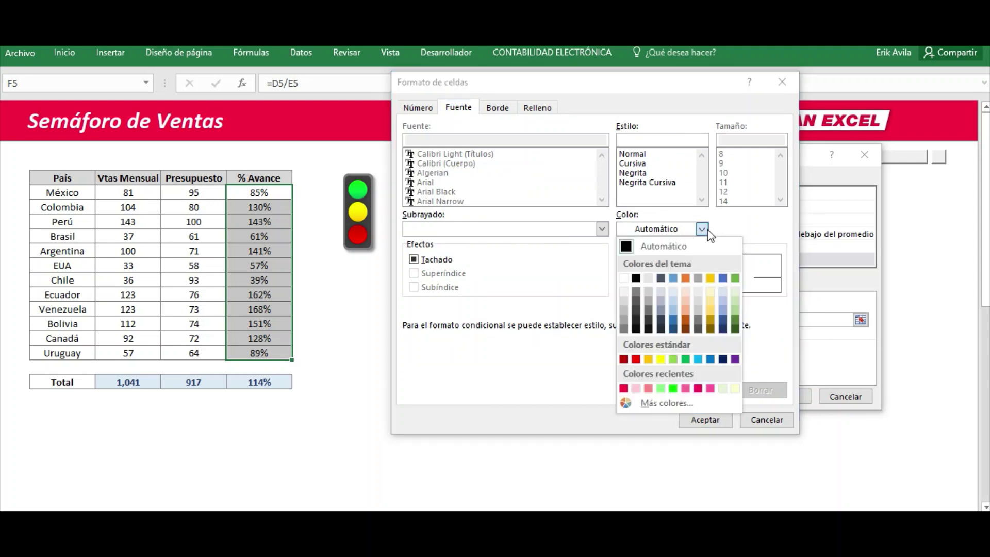
{"action": "left_click", "coordinate": [736, 332]}
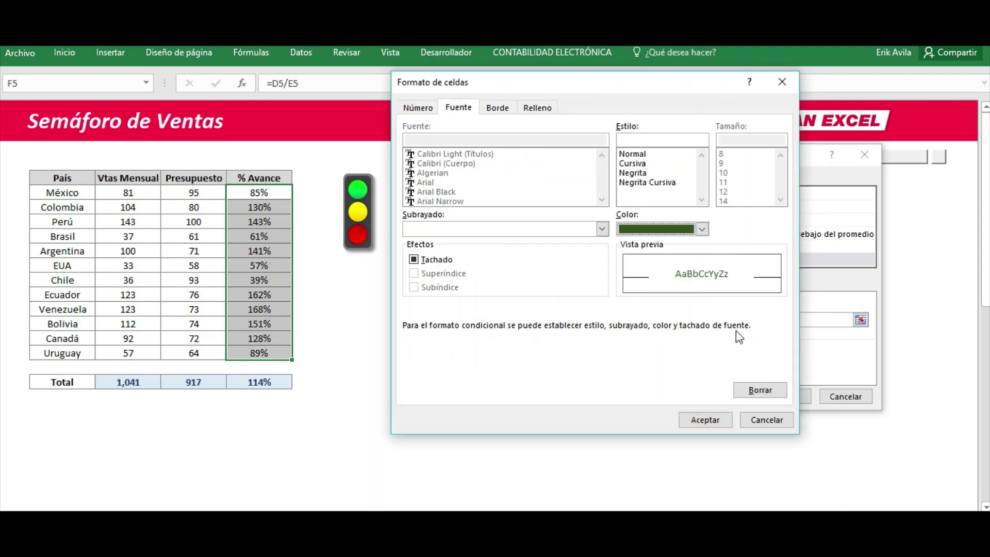
{"action": "left_click", "coordinate": [634, 175]}
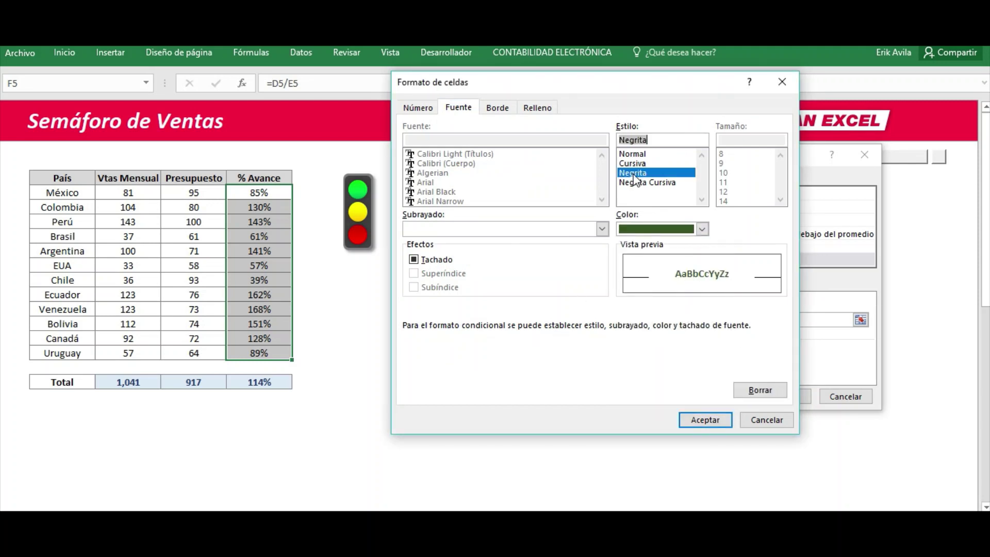
{"action": "left_click", "coordinate": [694, 422]}
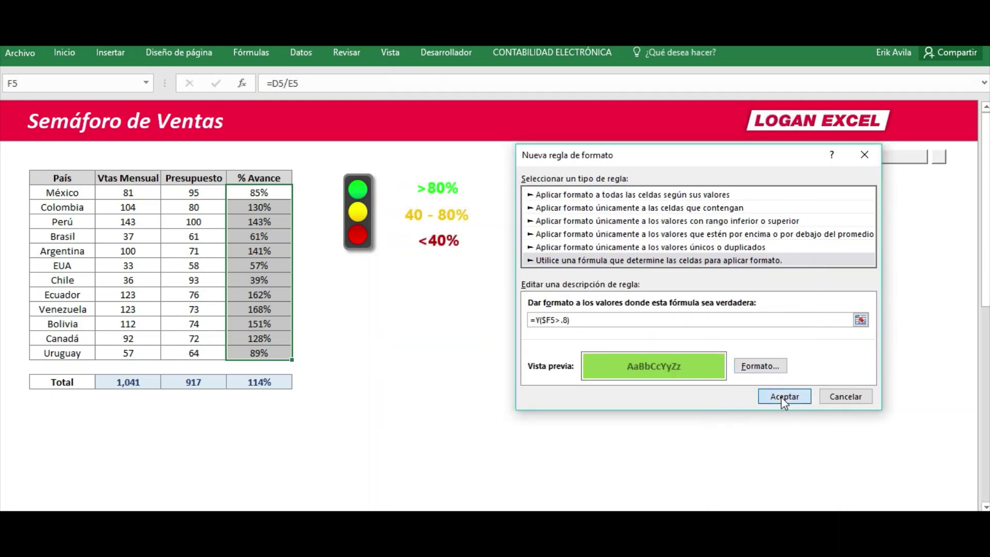
{"action": "left_click", "coordinate": [783, 396]}
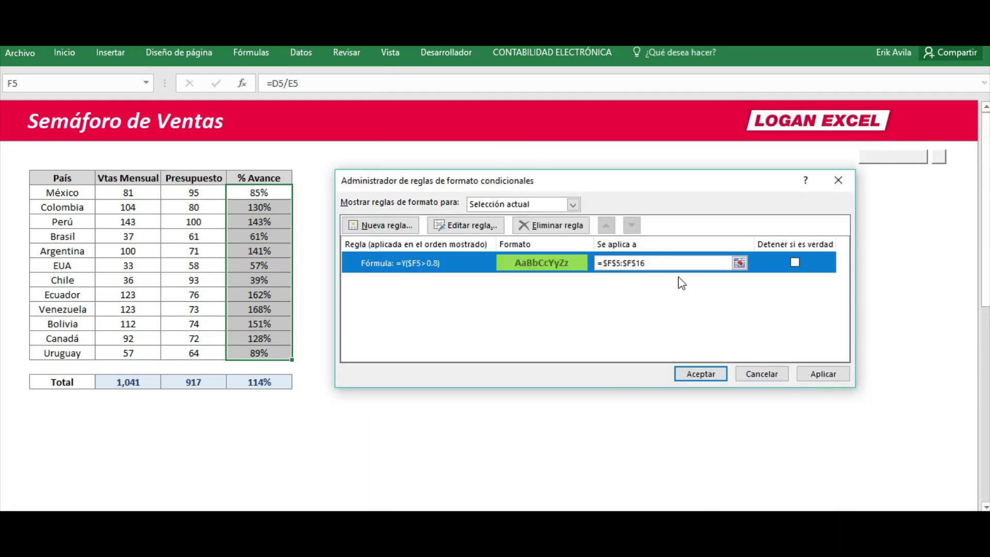
Apply the above-80% rule so México's 85% turns green, close, and reselect F5:F16.
{"action": "left_click", "coordinate": [815, 376]}
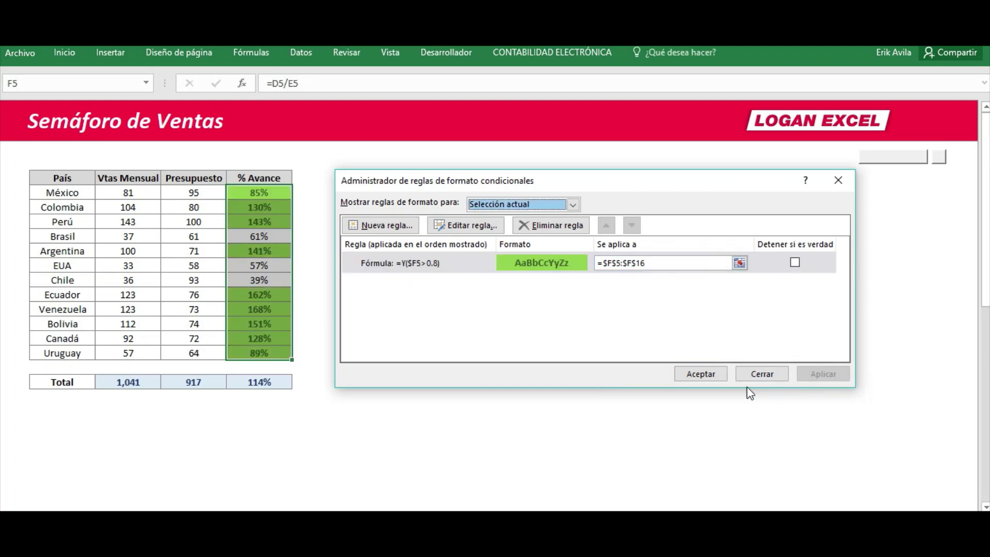
{"action": "left_click", "coordinate": [702, 374]}
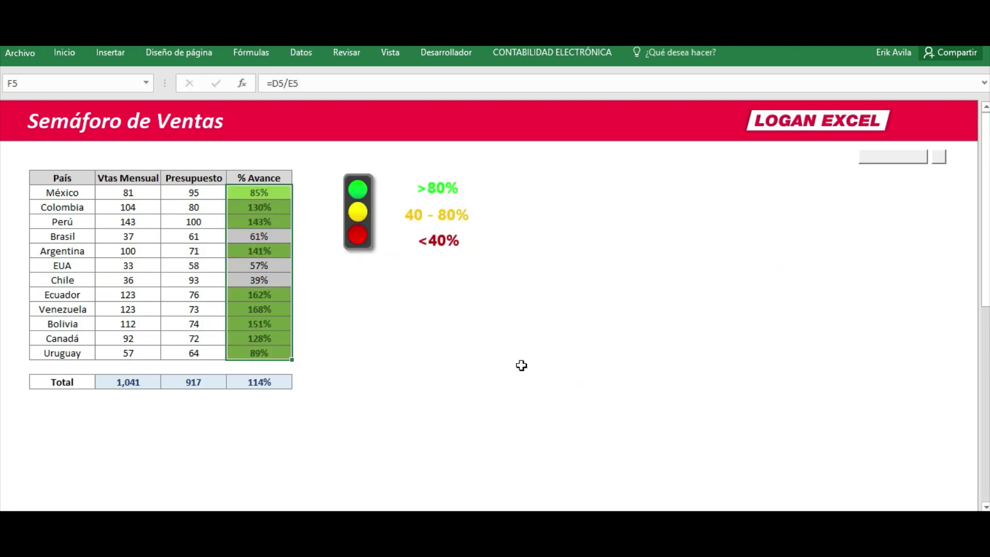
{"action": "left_click", "coordinate": [404, 312]}
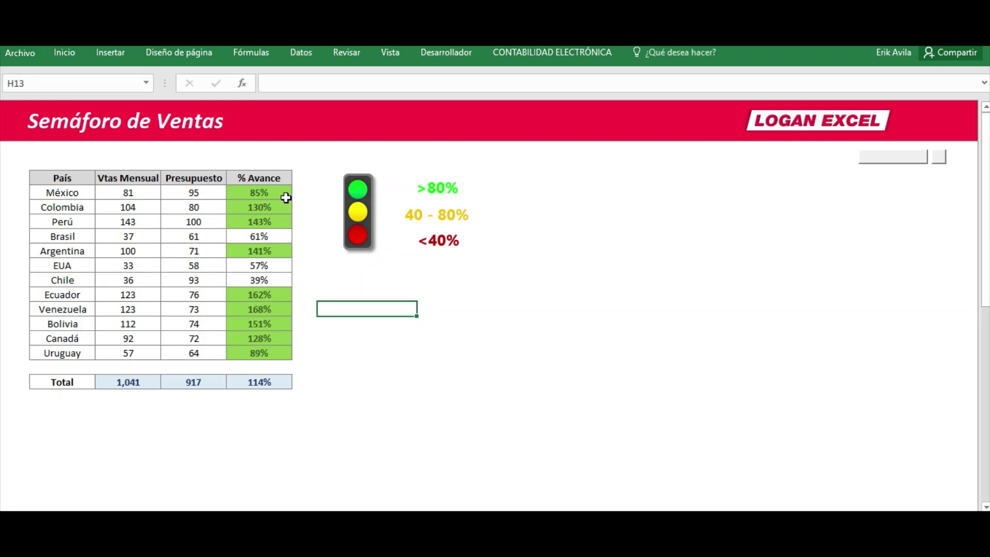
{"action": "left_click", "coordinate": [256, 192]}
{"action": "left_click_drag", "start_coordinate": [257, 193], "coordinate": [252, 351]}
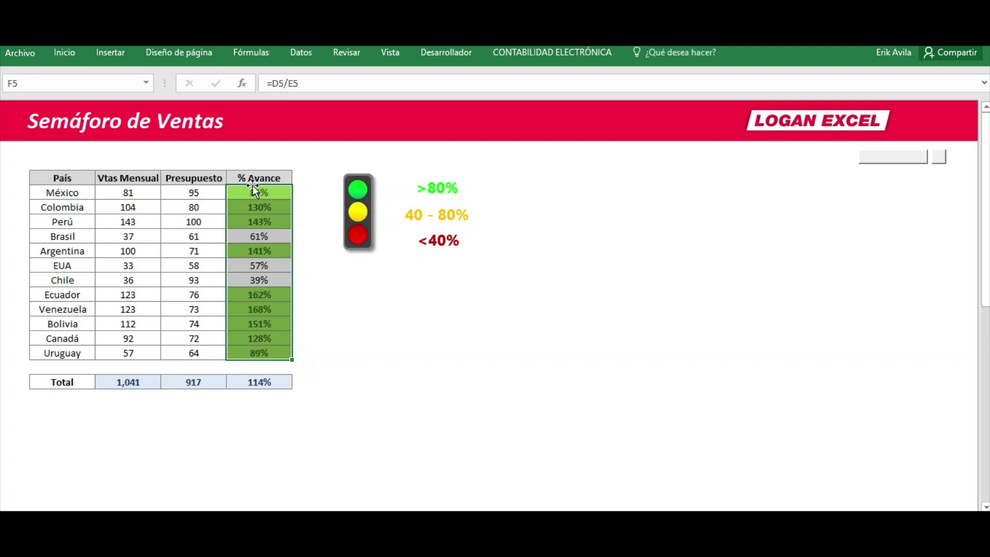
Open Administrar reglas under Formato condicional, starting and cancelling a new rule.
{"action": "left_click", "coordinate": [65, 53]}
{"action": "left_click", "coordinate": [564, 114]}
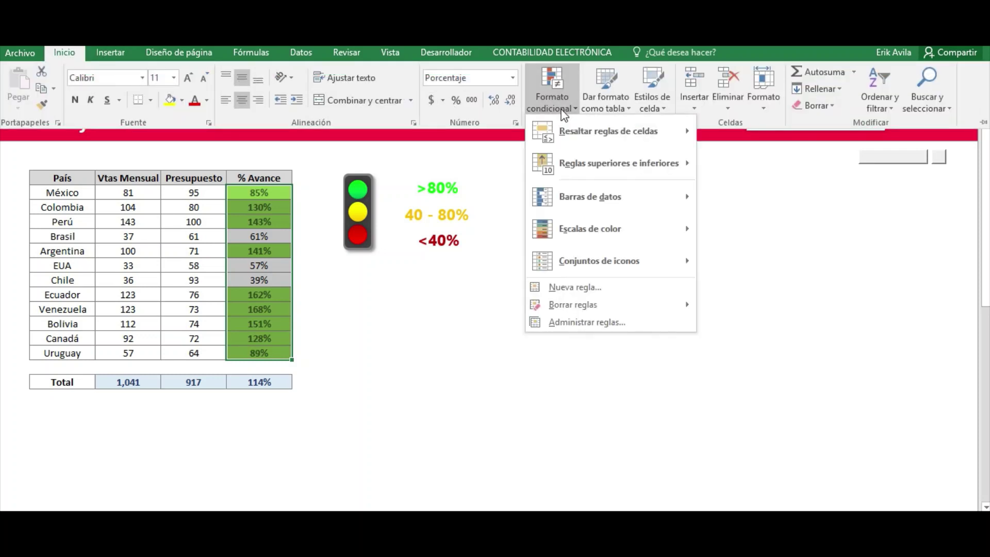
{"action": "left_click", "coordinate": [586, 322]}
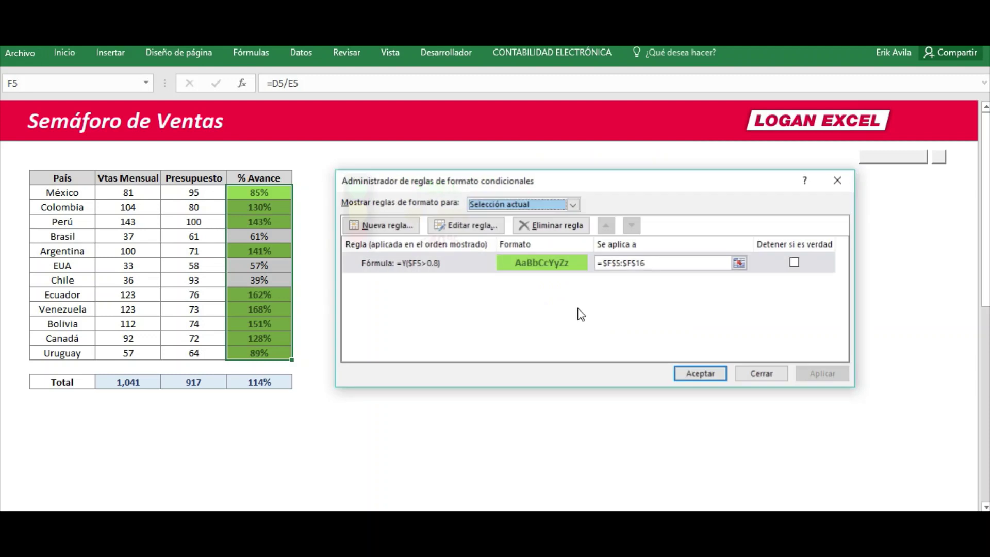
{"action": "left_click", "coordinate": [419, 263]}
{"action": "left_click", "coordinate": [386, 225]}
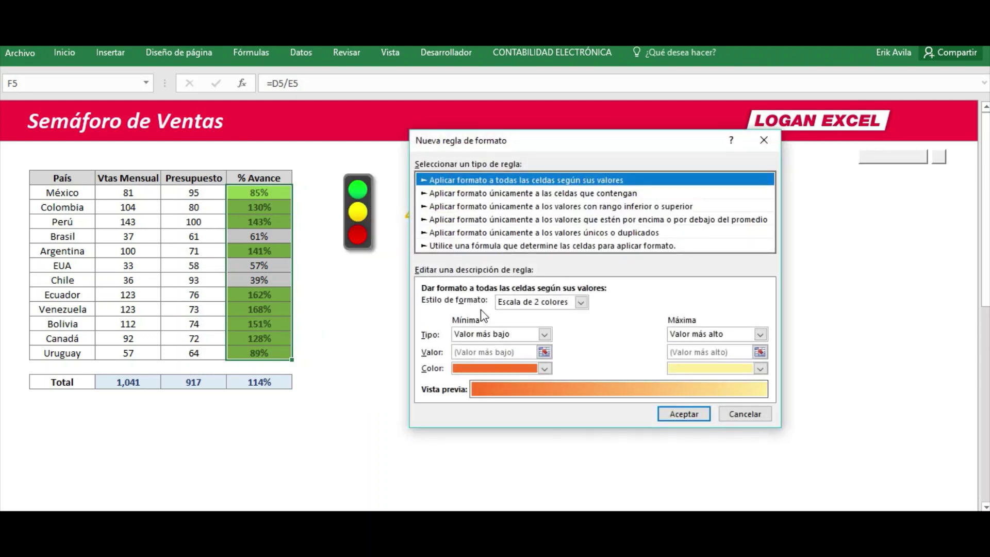
{"action": "left_click", "coordinate": [743, 411]}
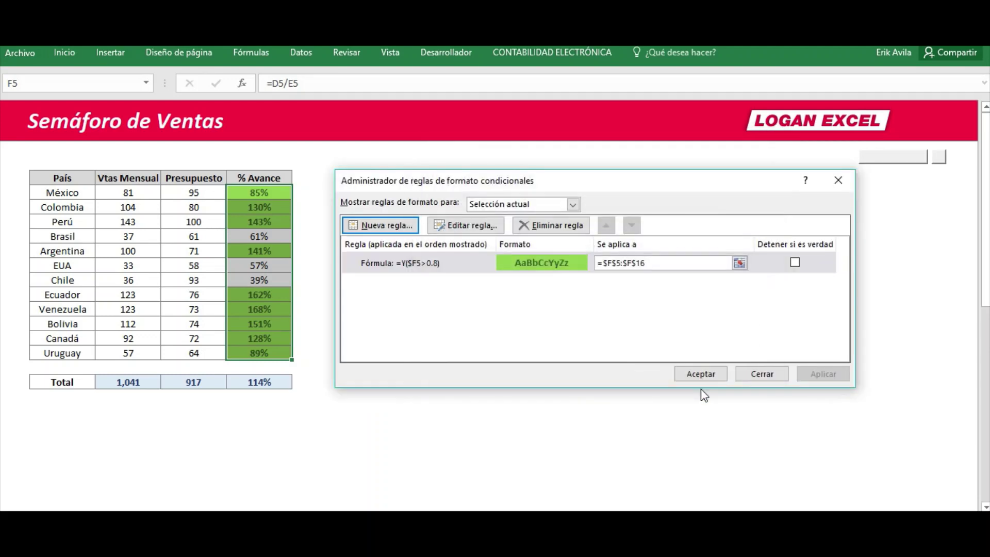
View the existing =Y($F5>0.8) rule formula, close it, and begin a second rule.
{"action": "left_click", "coordinate": [442, 265]}
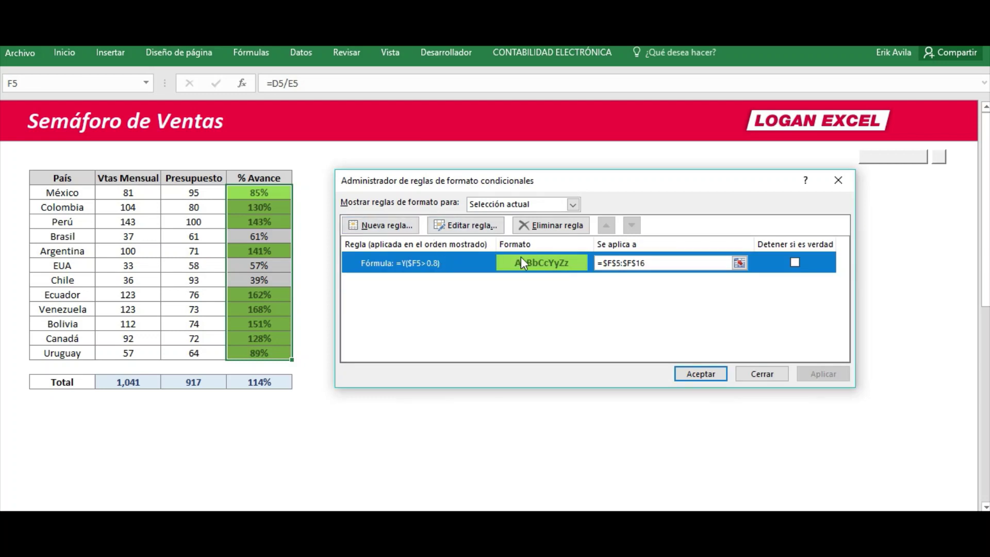
{"action": "left_click", "coordinate": [475, 229]}
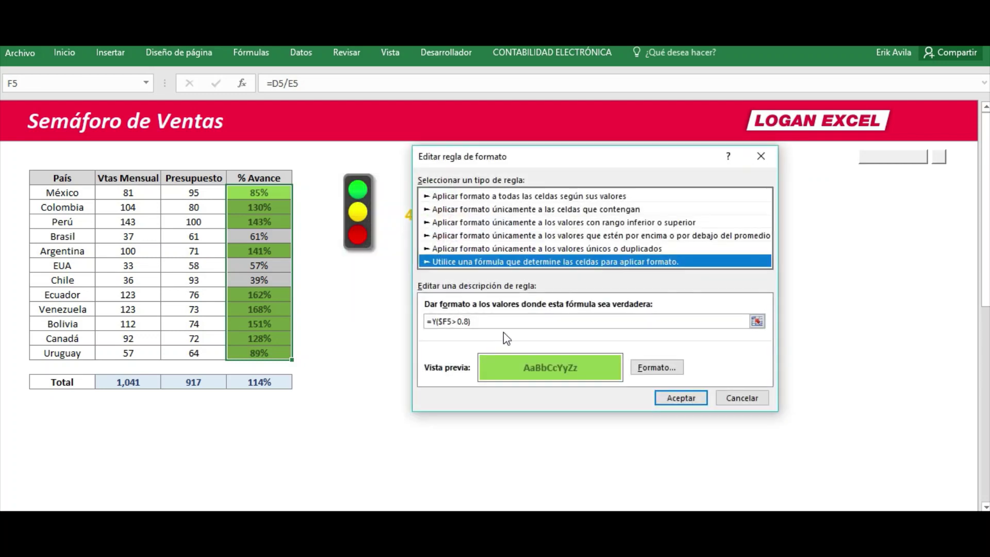
{"action": "left_click_drag", "start_coordinate": [505, 321], "coordinate": [428, 318]}
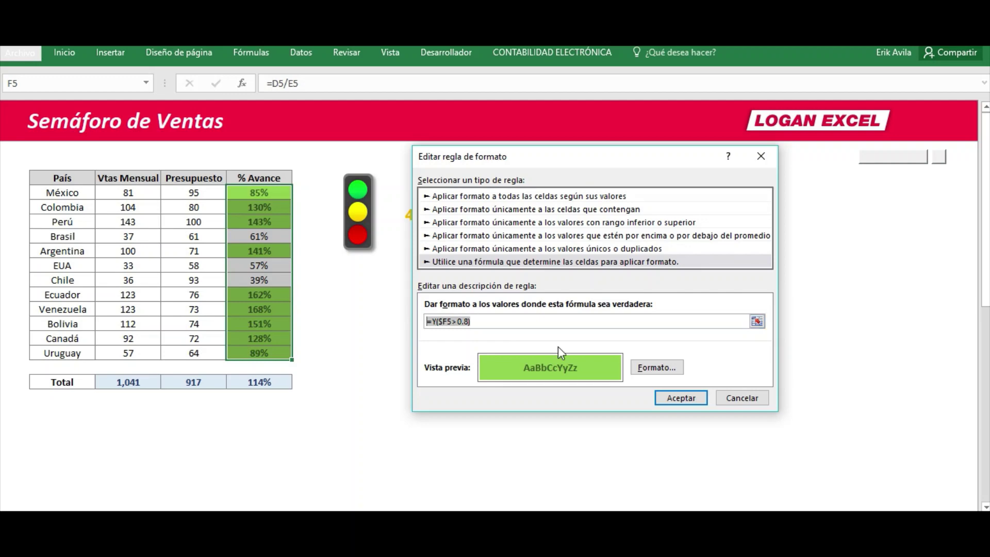
{"action": "left_click", "coordinate": [681, 398]}
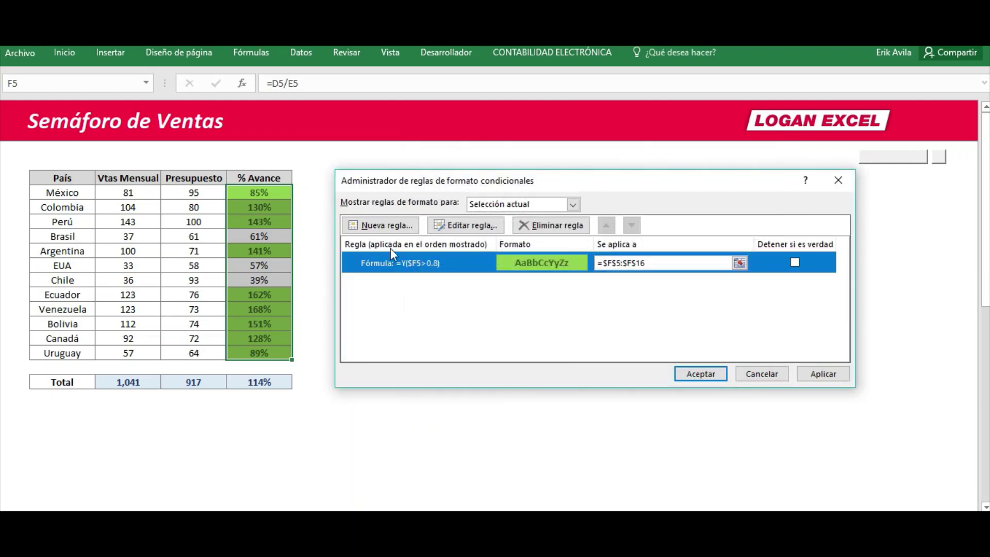
{"action": "left_click", "coordinate": [386, 227]}
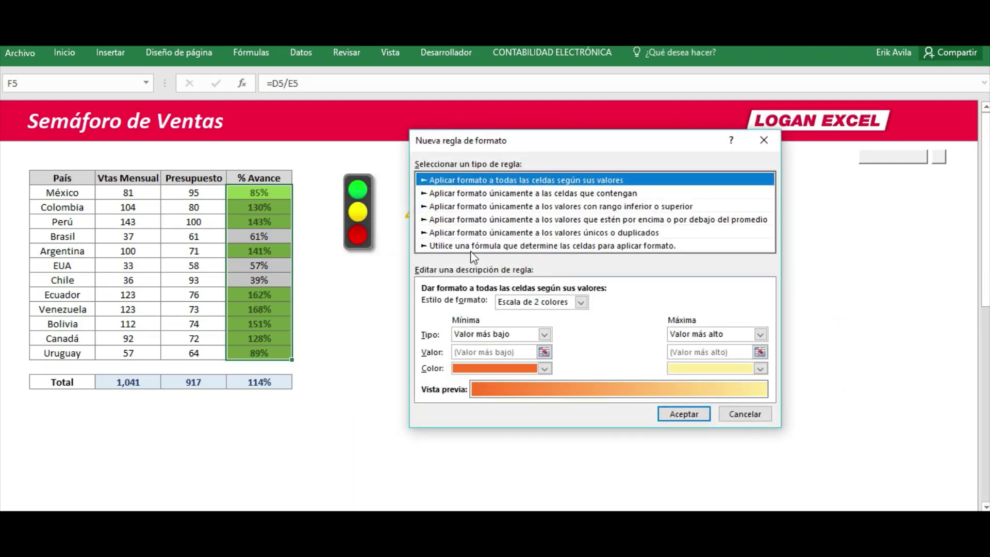
Create a formula rule =Y($F5>.4,$F5<.8) for % Avance values between 40% and 80%.
{"action": "left_click", "coordinate": [467, 247]}
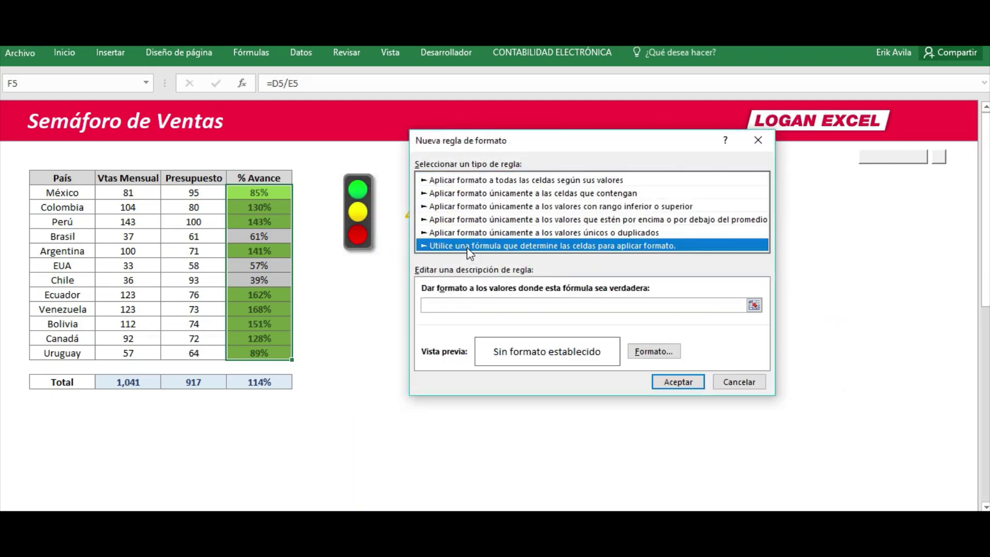
{"action": "left_click", "coordinate": [484, 305]}
{"action": "type", "text": "=Y($F5>"}
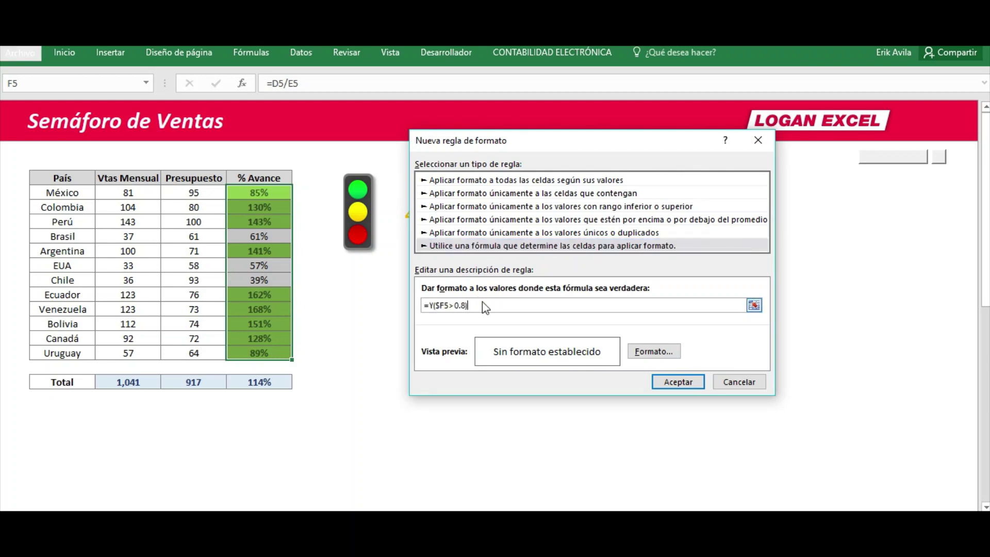
{"action": "type", "text": "0.8)"}
{"action": "left_click_drag", "start_coordinate": [504, 148], "coordinate": [614, 153]}
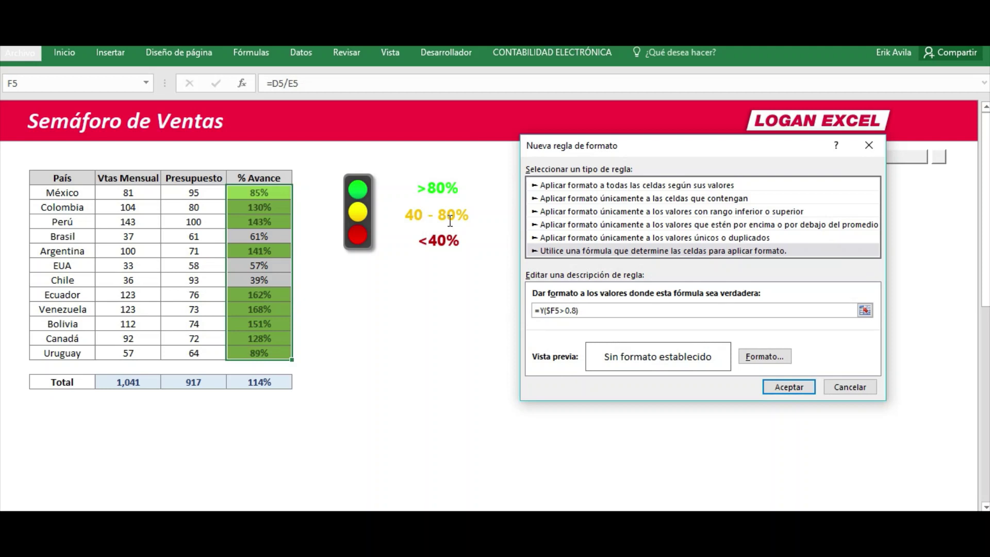
{"action": "left_click", "coordinate": [565, 310]}
{"action": "key", "text": "Right"}
{"action": "key", "text": "BackSpace"}
{"action": "key", "text": "BackSpace"}
{"action": "key", "text": "BackSpace"}
{"action": "key", "text": "BackSpace"}
{"action": "key", "text": "Delete"}
{"action": "key", "text": "Delete"}
{"action": "key", "text": "Delete"}
{"action": "key", "text": "Delete"}
{"action": "type", "text": ".4"}
{"action": "type", "text": ","}
{"action": "type", "text": "$"}
{"action": "type", "text": "f5"}
{"action": "type", "text": "<"}
{"action": "type", "text": "."}
{"action": "type", "text": "8"}
Format the rule with yellow fill and bold dark gold text, then save and apply it.
{"action": "left_click", "coordinate": [766, 362]}
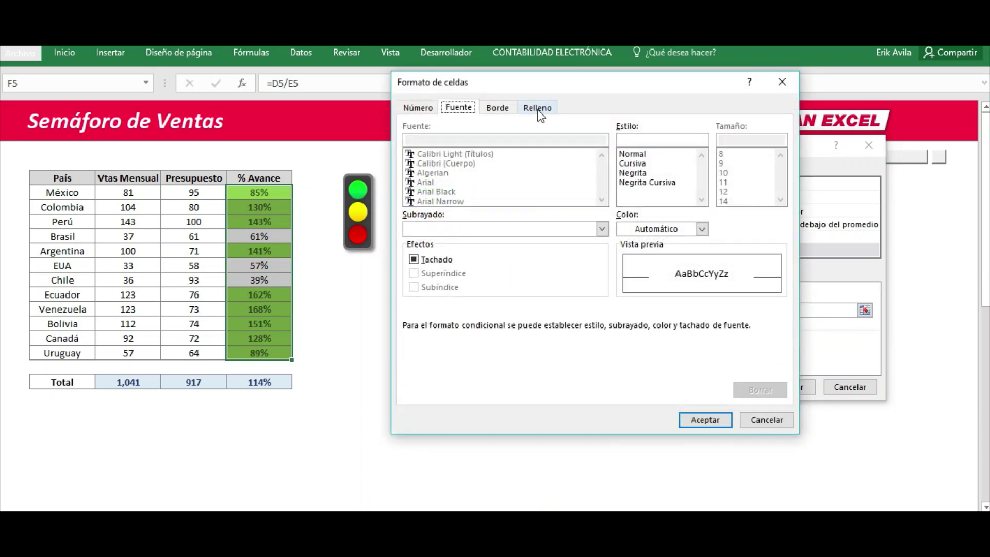
{"action": "left_click", "coordinate": [537, 109]}
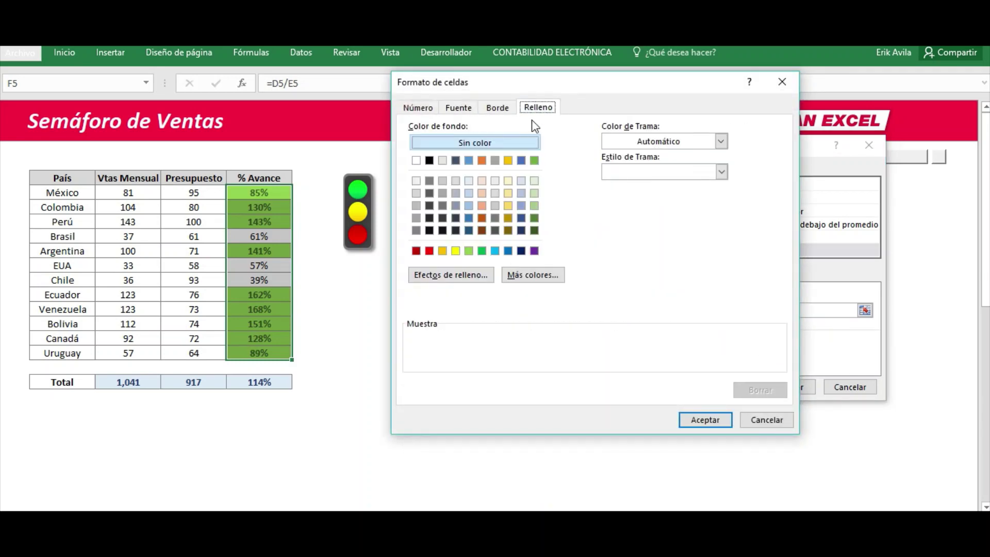
{"action": "left_click", "coordinate": [456, 251]}
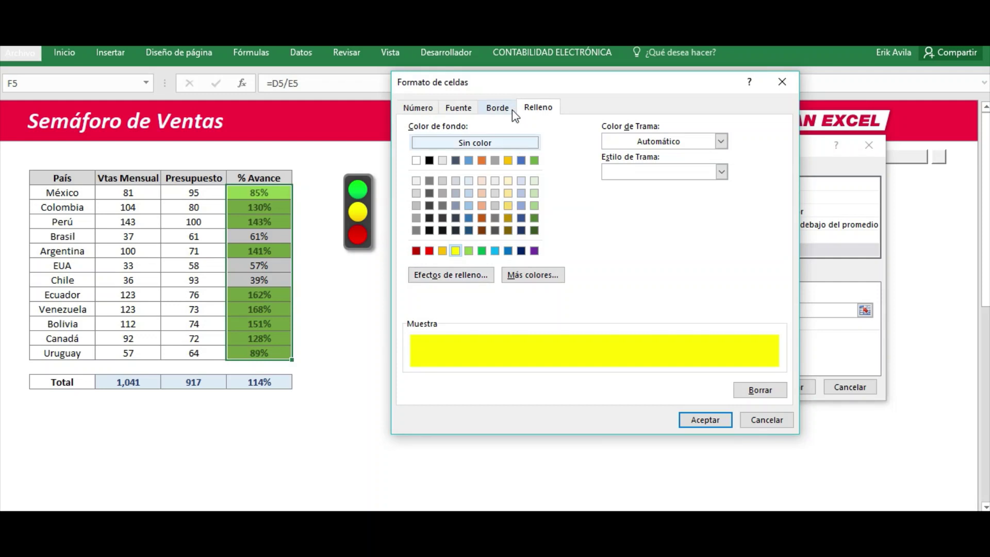
{"action": "left_click", "coordinate": [469, 114]}
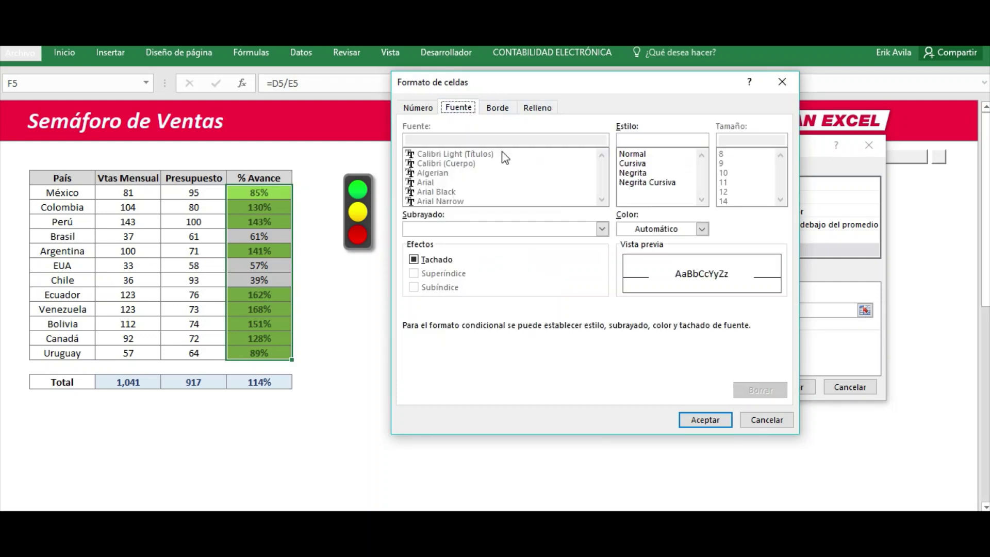
{"action": "left_click", "coordinate": [702, 229]}
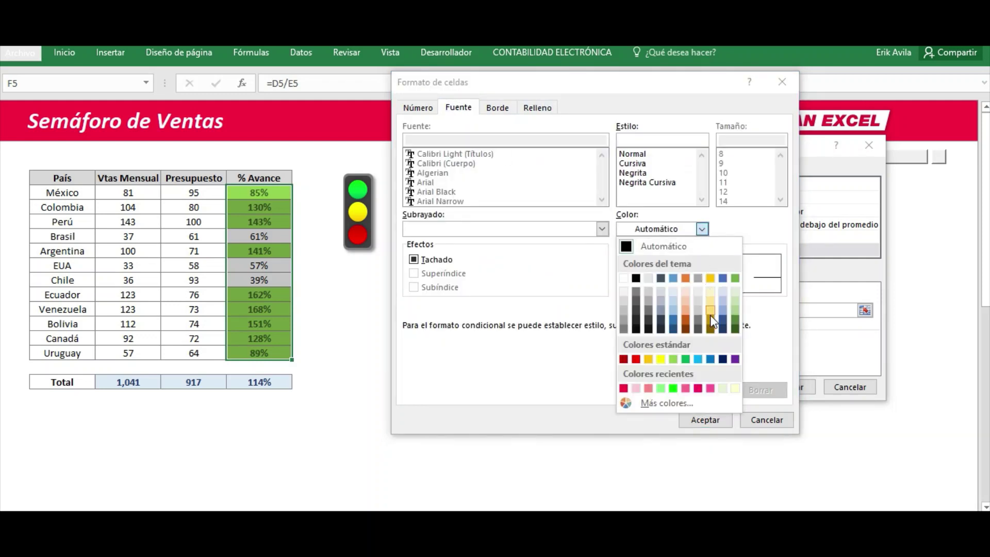
{"action": "left_click", "coordinate": [711, 329]}
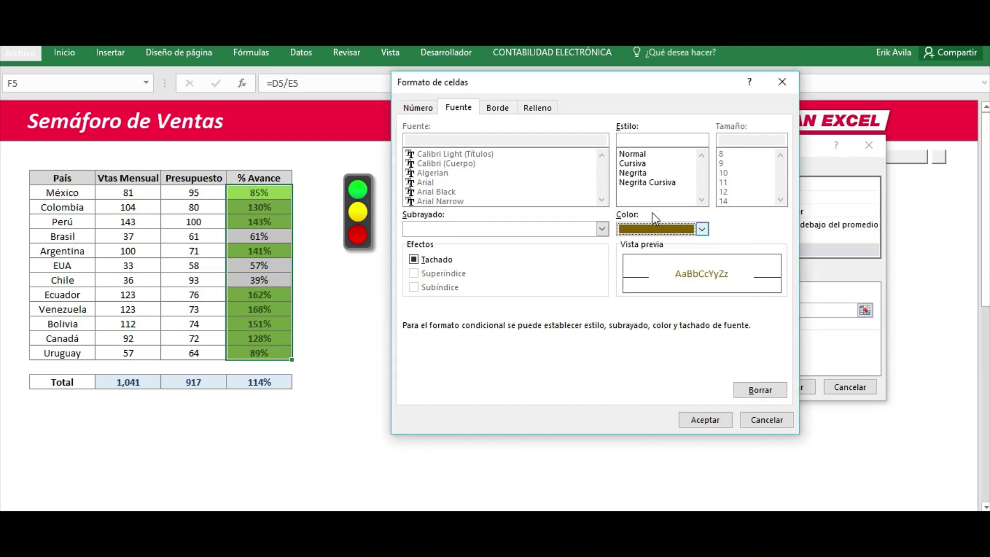
{"action": "left_click", "coordinate": [633, 172]}
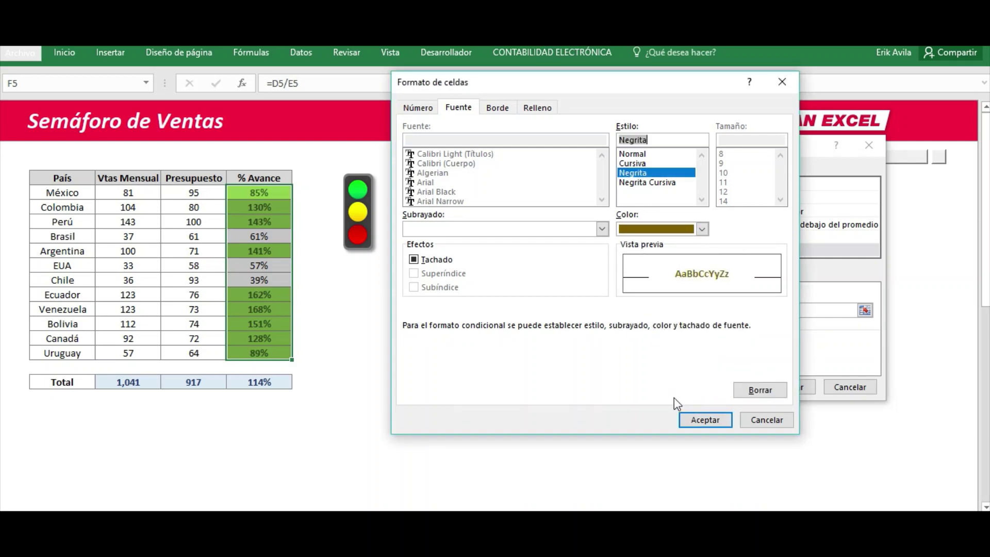
{"action": "left_click", "coordinate": [702, 420]}
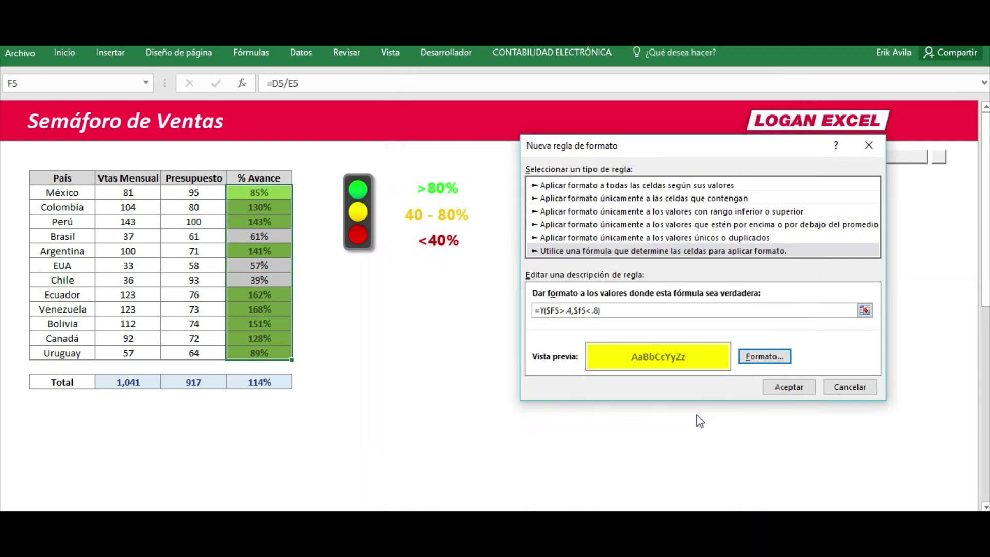
{"action": "left_click", "coordinate": [783, 388]}
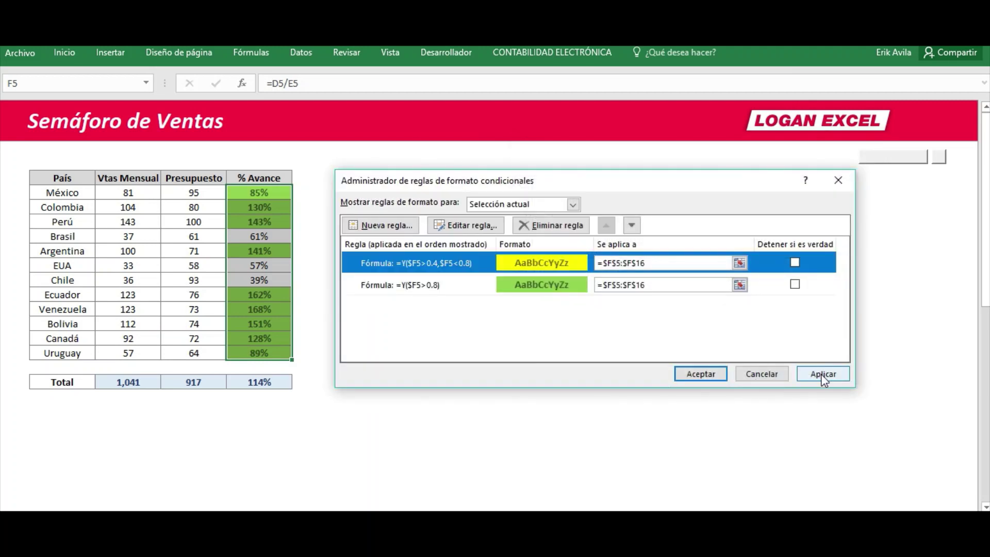
{"action": "left_click", "coordinate": [823, 373]}
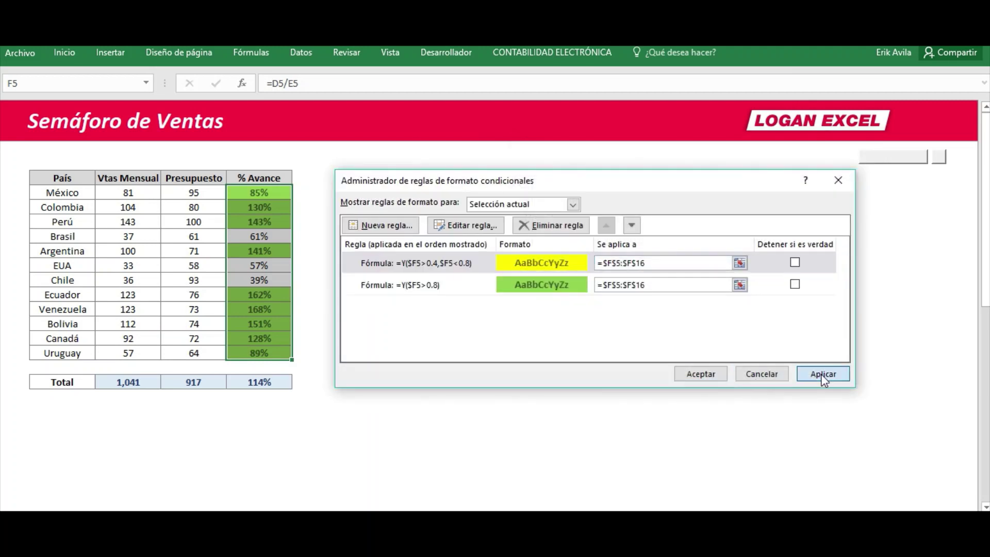
{"action": "left_click", "coordinate": [716, 373]}
Check Brasil 61%, México 85% and plain Chile 39%, then reselect % Avance values F5:F16.
{"action": "left_click", "coordinate": [444, 327]}
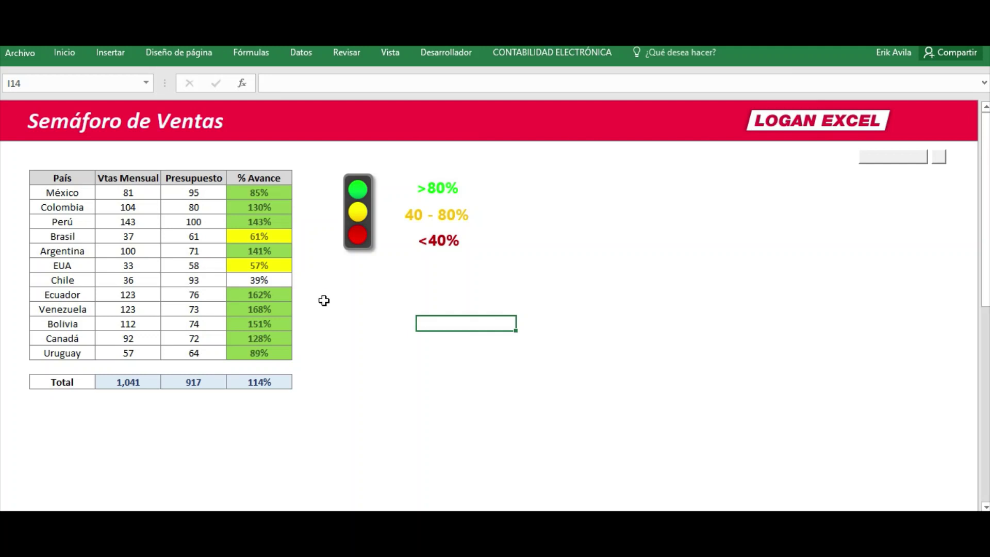
{"action": "left_click", "coordinate": [279, 235]}
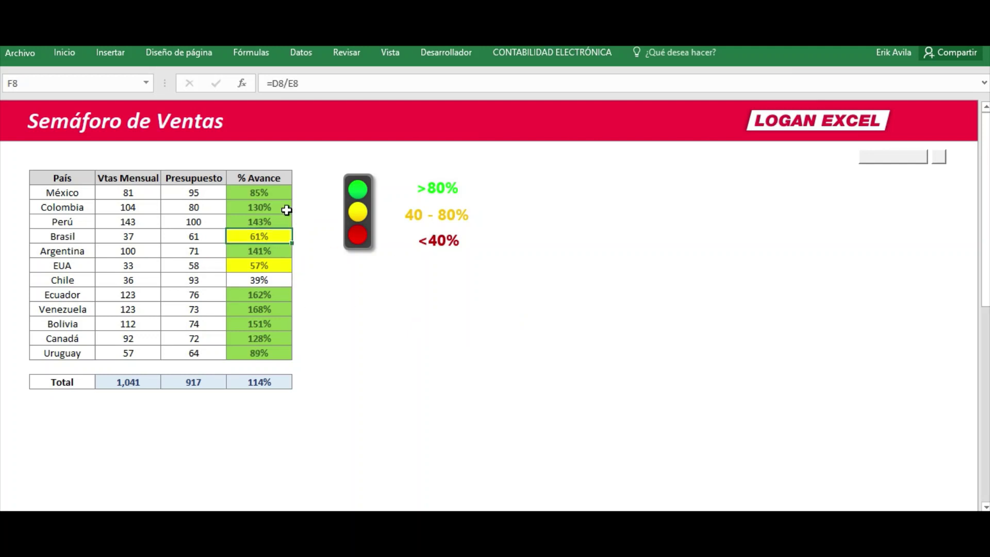
{"action": "left_click", "coordinate": [281, 195]}
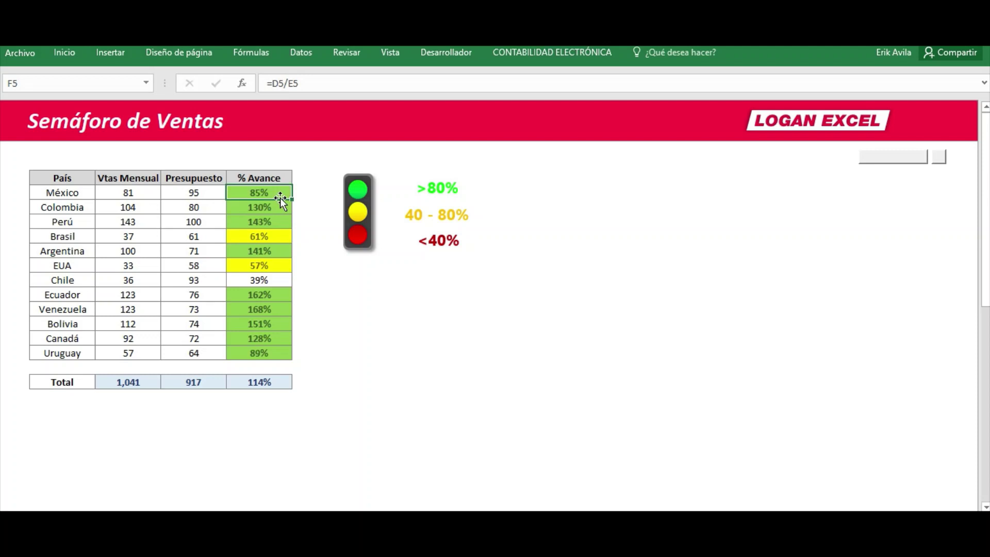
{"action": "left_click", "coordinate": [279, 235]}
{"action": "left_click", "coordinate": [276, 280]}
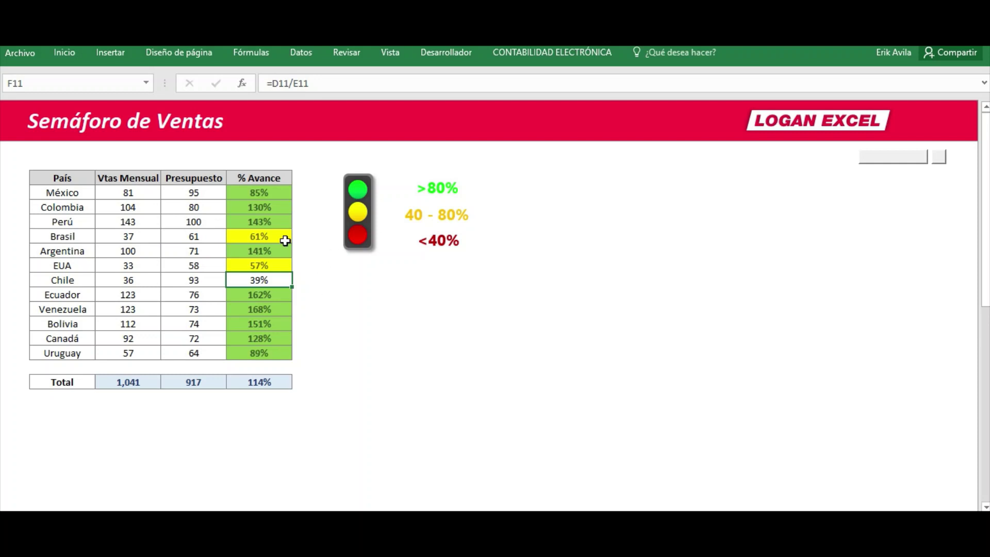
{"action": "left_click", "coordinate": [272, 191]}
{"action": "left_click_drag", "start_coordinate": [273, 190], "coordinate": [264, 353]}
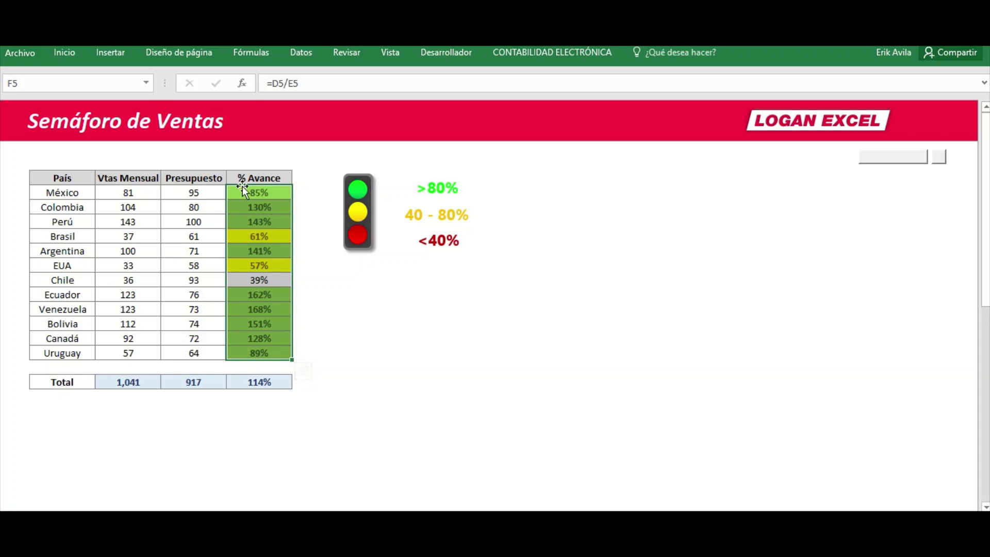
Start a new formula-based conditional formatting rule for % Avance below 40%: =Y($F5<.4).
{"action": "left_click", "coordinate": [65, 54]}
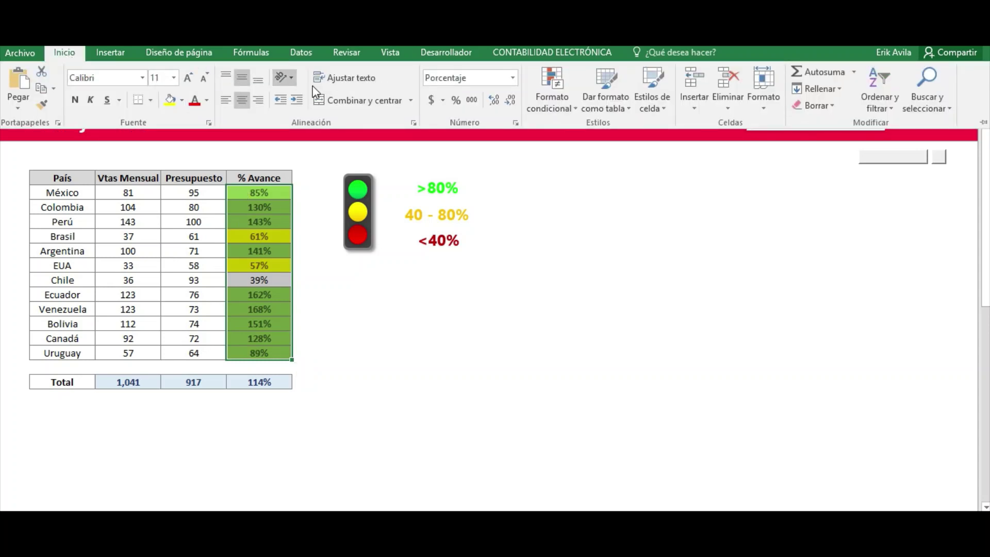
{"action": "left_click", "coordinate": [548, 112]}
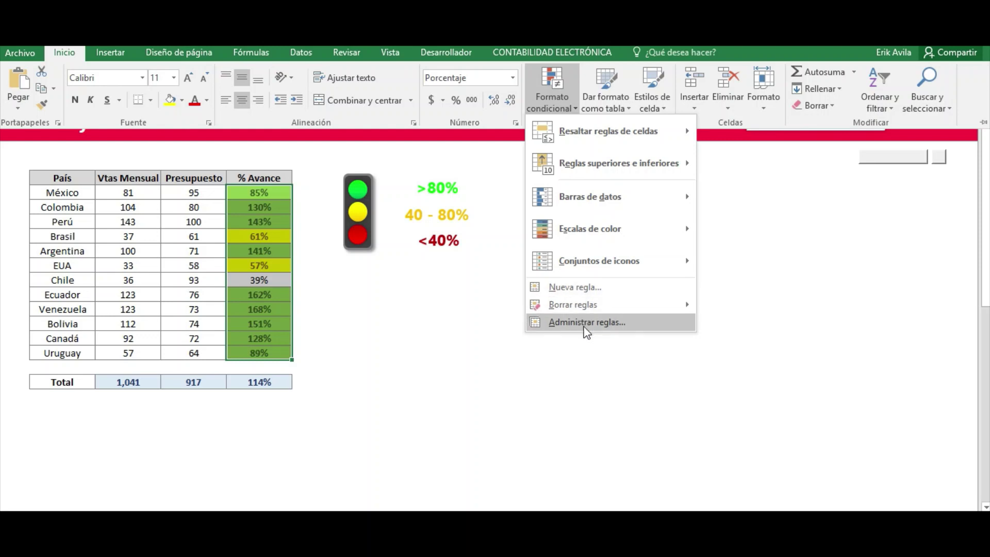
{"action": "left_click", "coordinate": [583, 293]}
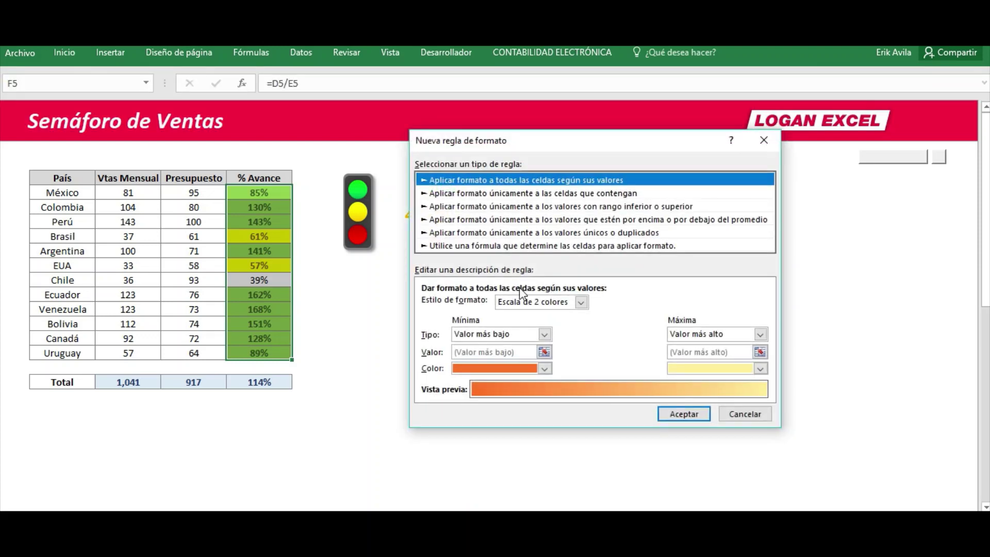
{"action": "left_click", "coordinate": [487, 246]}
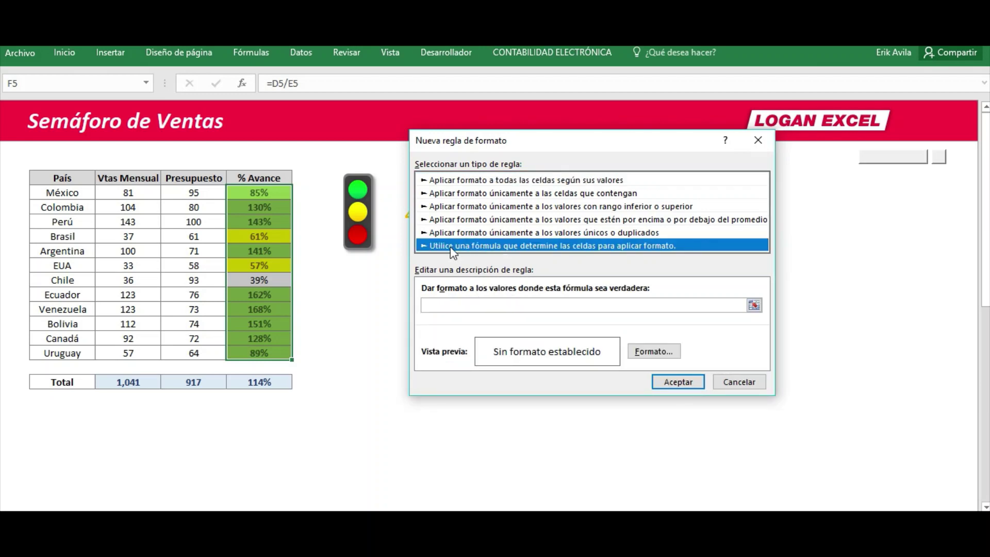
{"action": "left_click", "coordinate": [480, 304]}
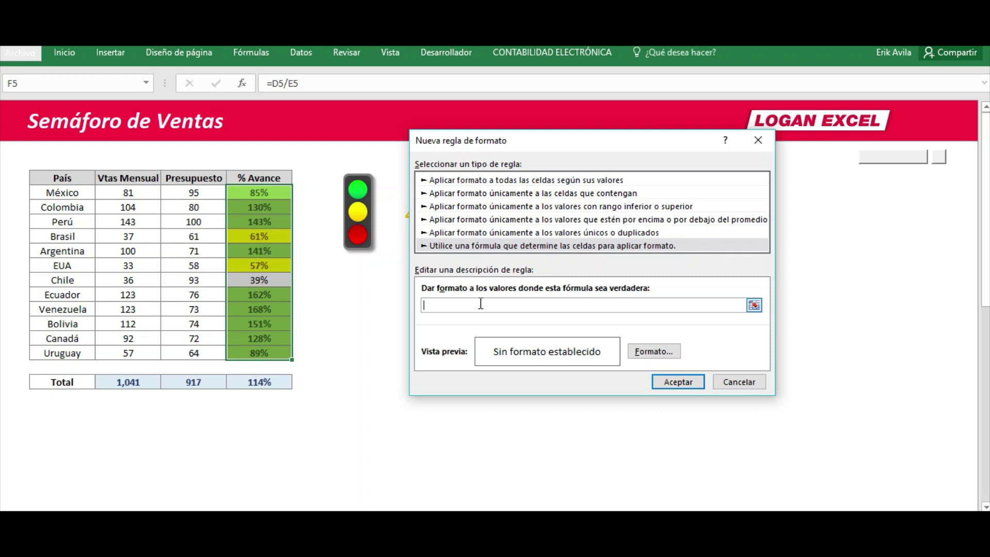
{"action": "type", "text": "=Y($F5>0.8)"}
{"action": "left_click_drag", "start_coordinate": [514, 144], "coordinate": [616, 149]}
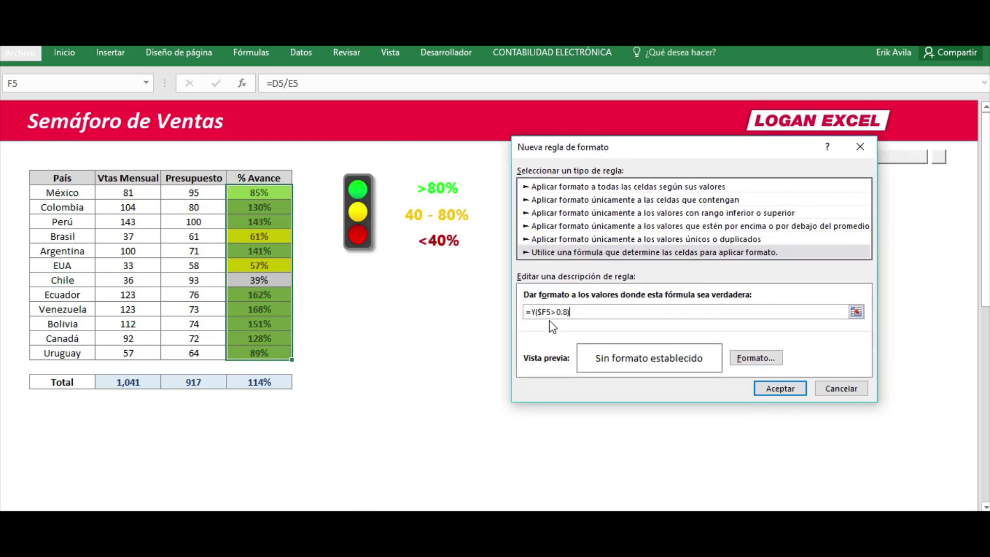
{"action": "left_click_drag", "start_coordinate": [569, 313], "coordinate": [551, 313]}
{"action": "type", "text": "<"}
{"action": "type", "text": "."}
Style the below-40% rule with a red fill and bold white text, and confirm it.
{"action": "left_click", "coordinate": [740, 364]}
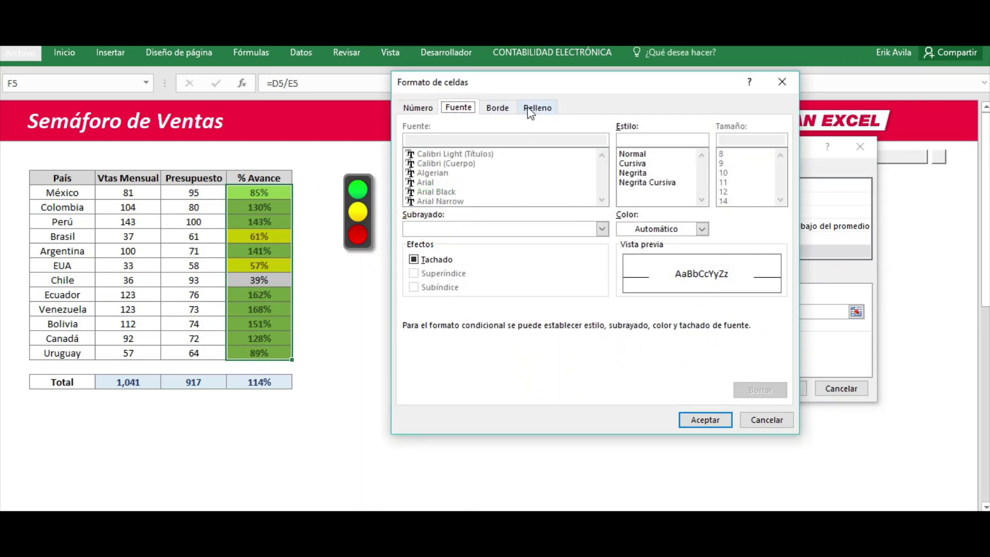
{"action": "left_click", "coordinate": [536, 107]}
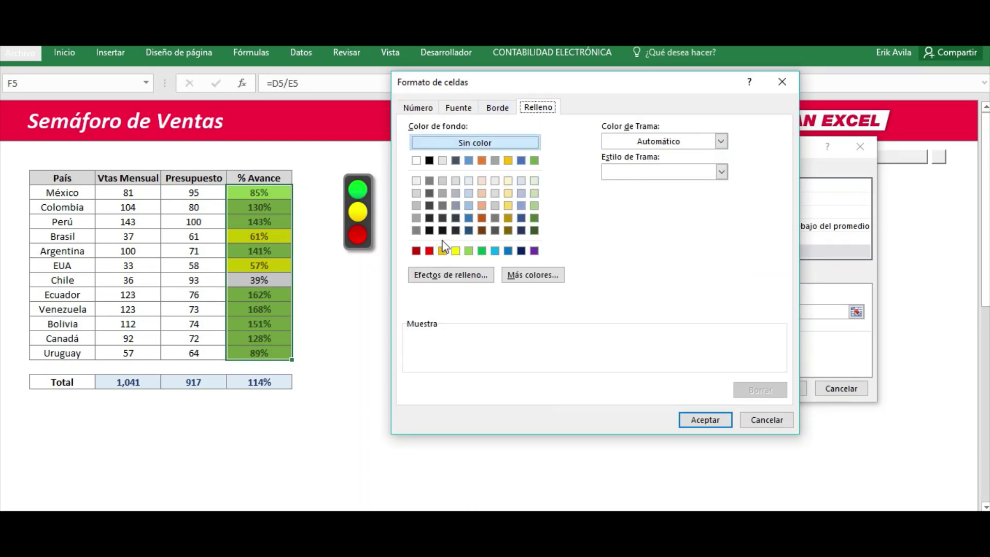
{"action": "left_click", "coordinate": [429, 251]}
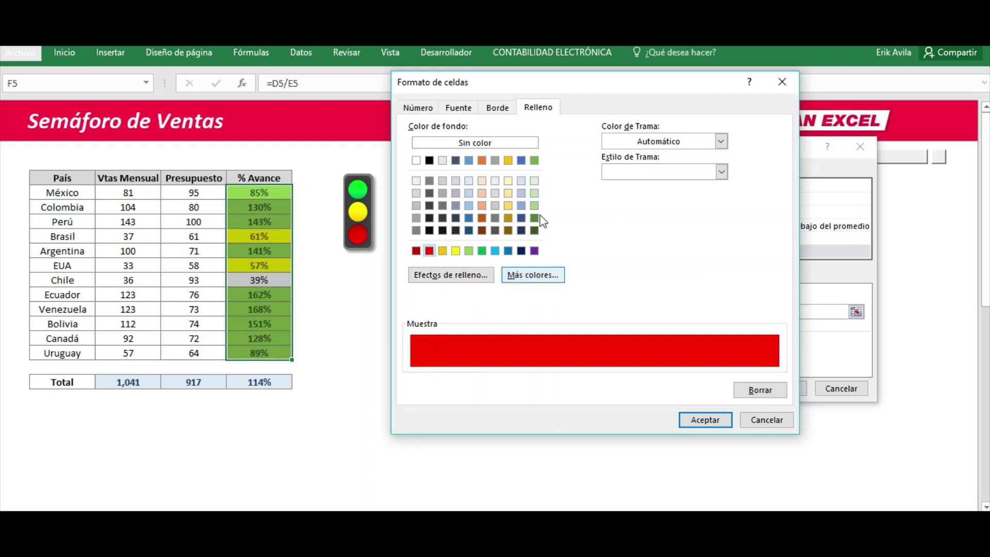
{"action": "left_click", "coordinate": [467, 110]}
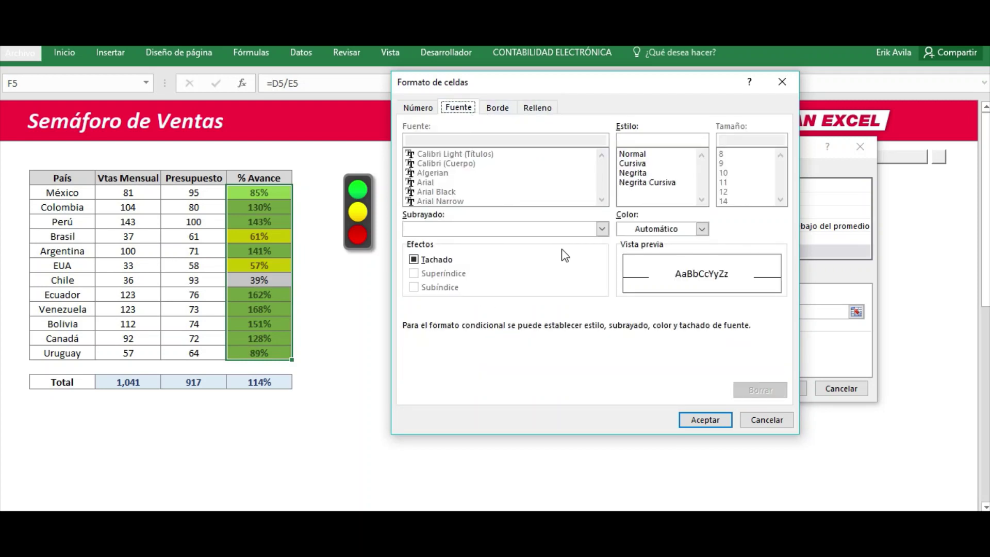
{"action": "left_click_drag", "start_coordinate": [565, 84], "coordinate": [612, 96]}
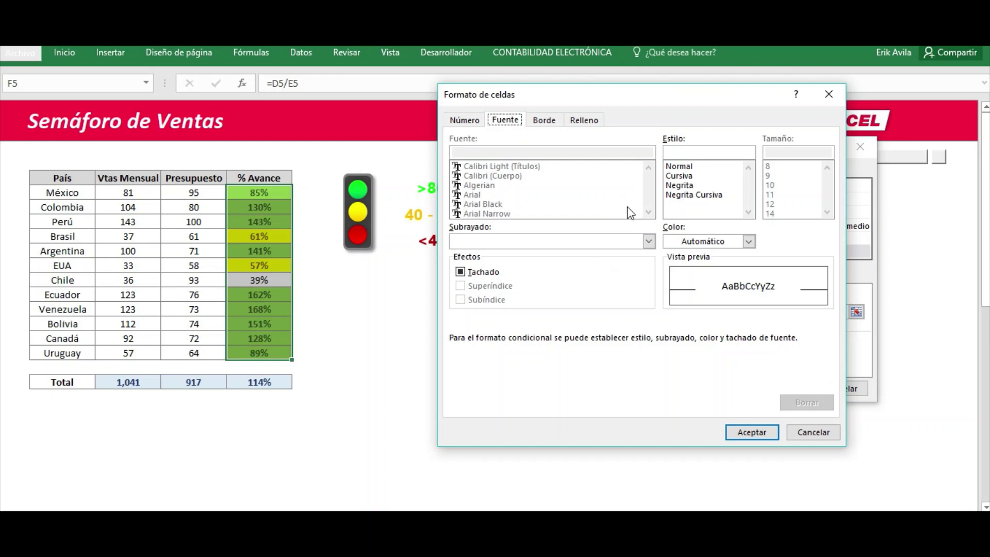
{"action": "left_click", "coordinate": [748, 243]}
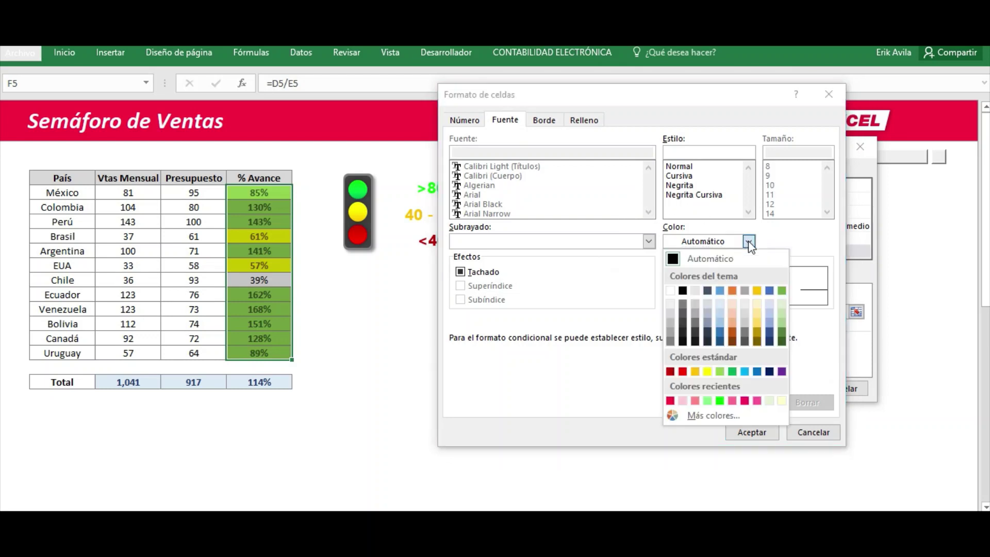
{"action": "left_click", "coordinate": [671, 292]}
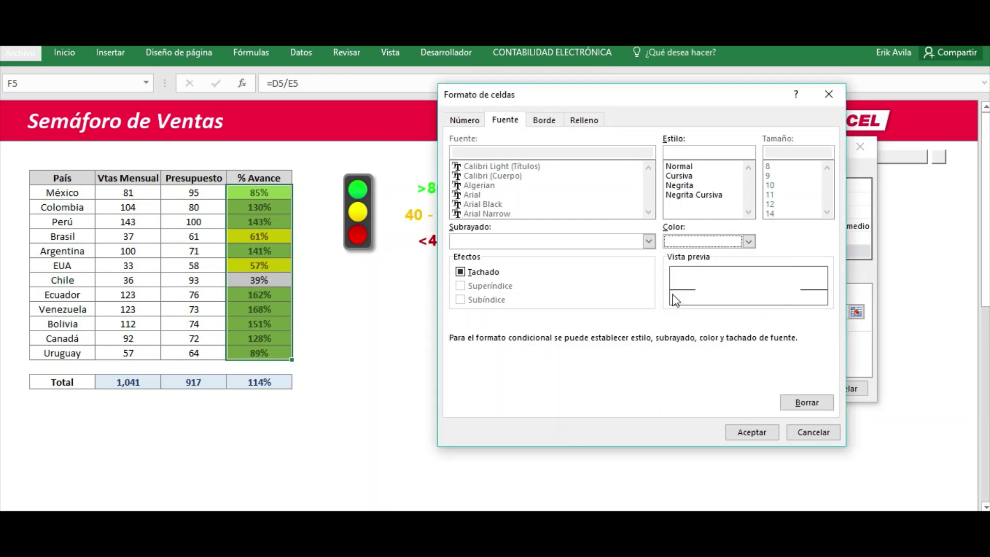
{"action": "left_click", "coordinate": [688, 186]}
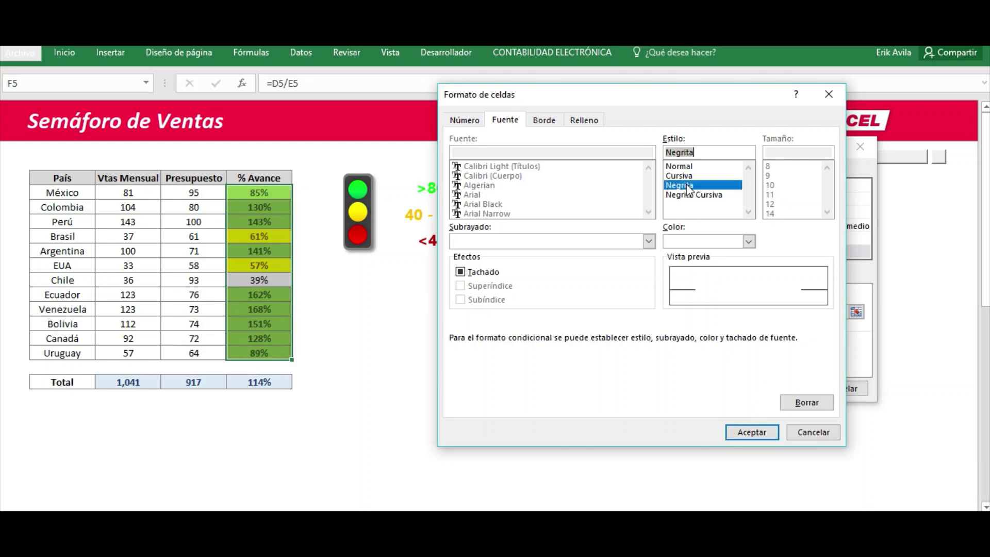
{"action": "left_click", "coordinate": [752, 432]}
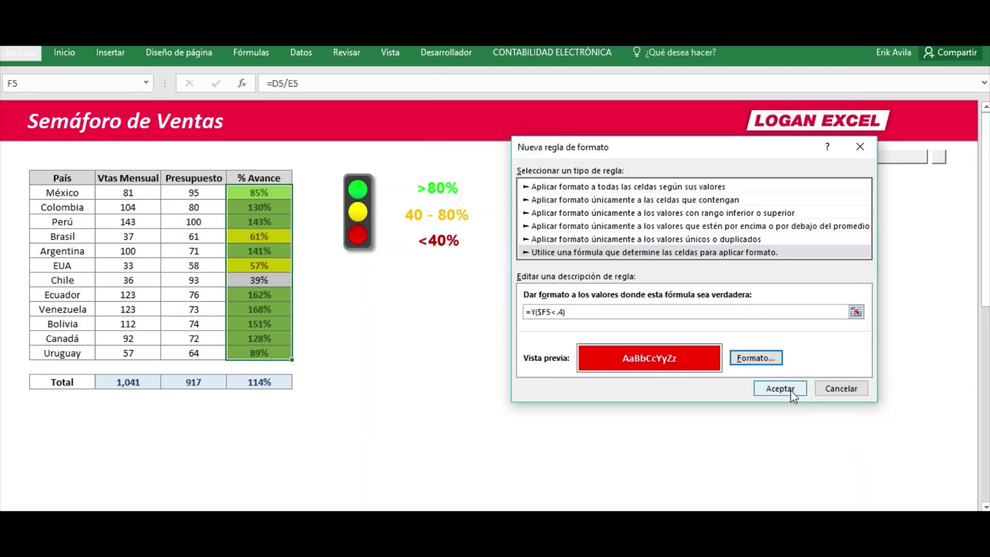
{"action": "left_click", "coordinate": [793, 396]}
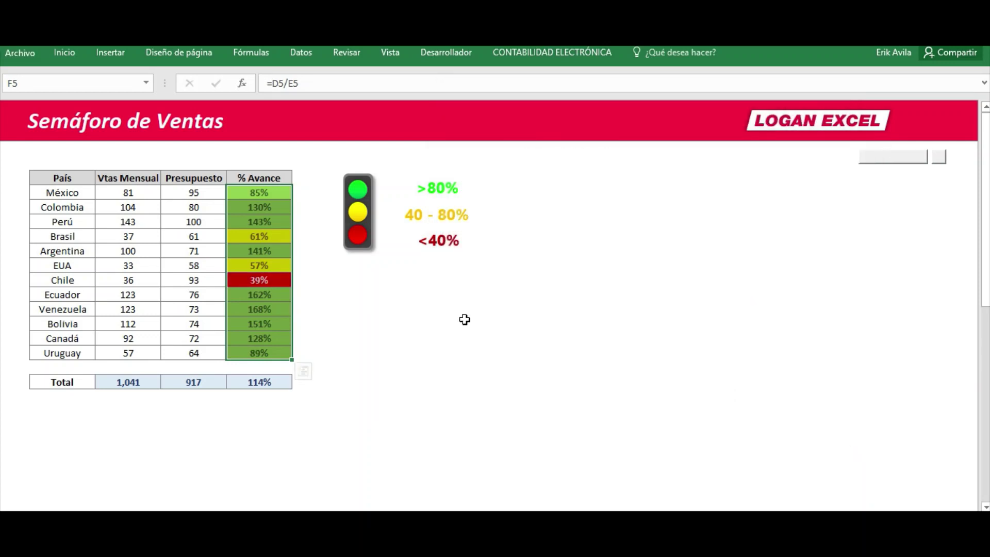
{"action": "left_click", "coordinate": [428, 311]}
{"action": "left_click", "coordinate": [345, 277]}
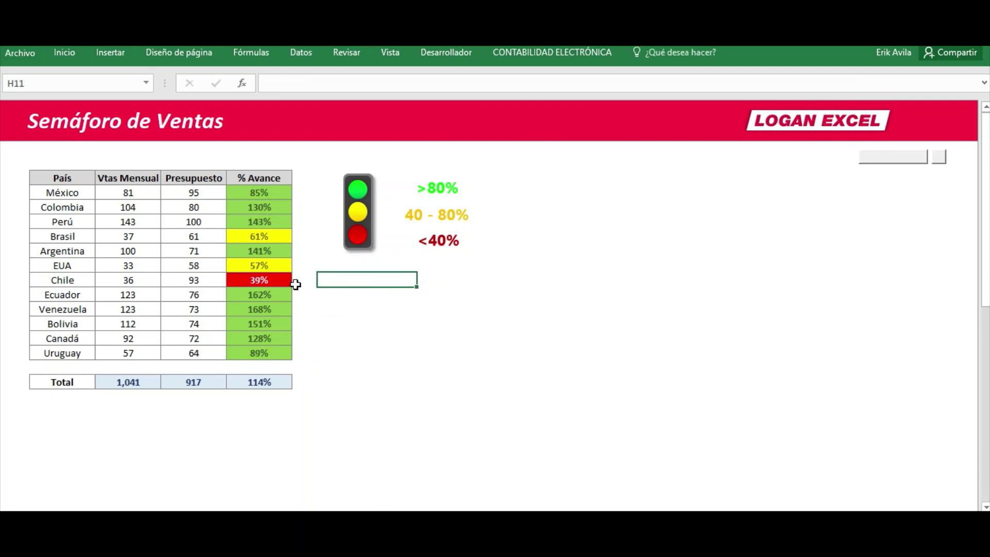
{"action": "left_click", "coordinate": [282, 193]}
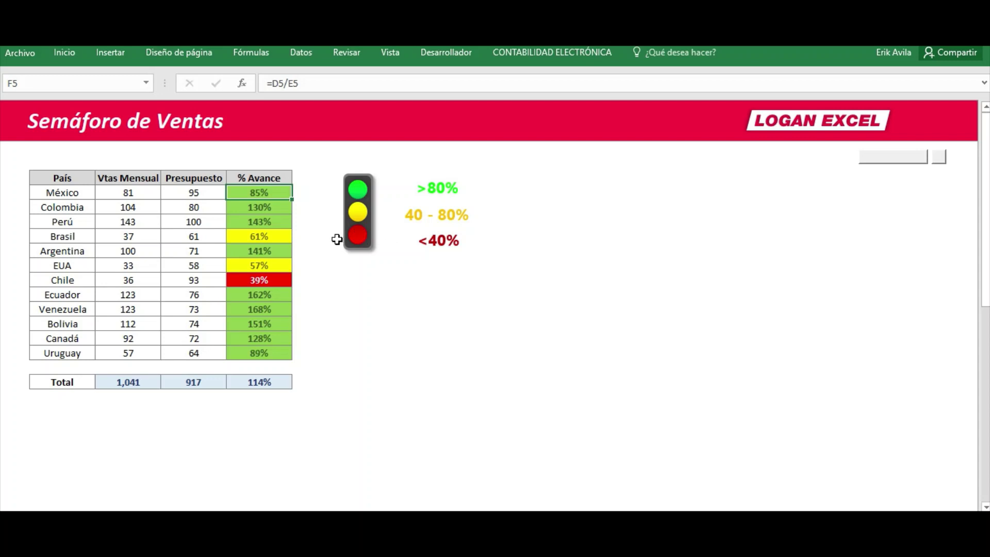
{"action": "left_click", "coordinate": [274, 238]}
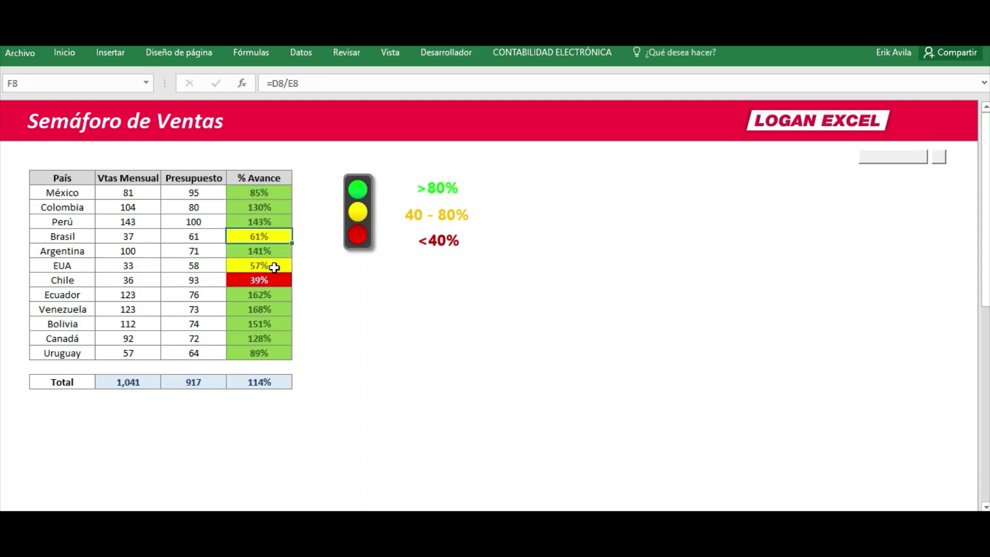
{"action": "left_click", "coordinate": [275, 267]}
{"action": "left_click", "coordinate": [274, 237]}
{"action": "left_click", "coordinate": [276, 279]}
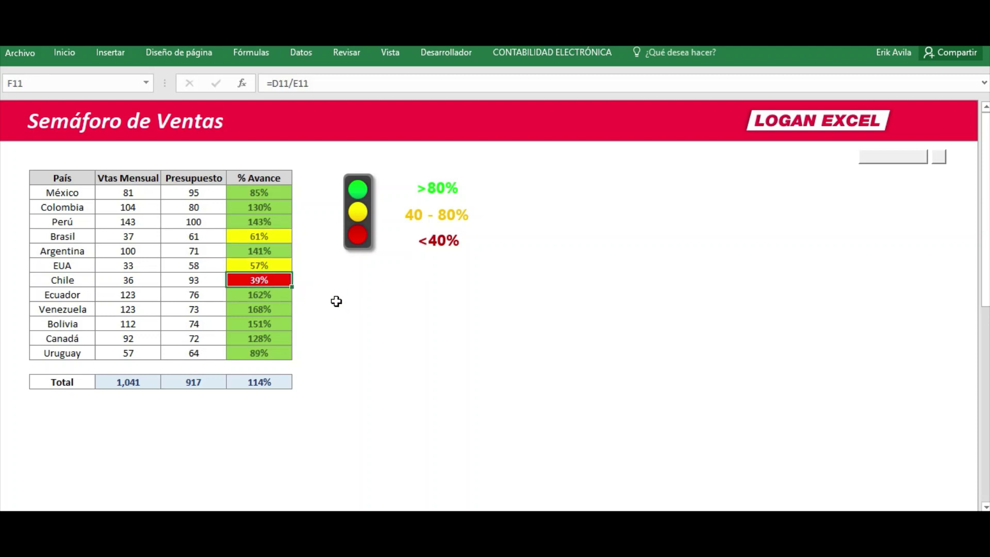
Recalculate with F9 repeatedly until colours update, e.g. Argentina 31% red, Chile 70% yellow.
{"action": "key", "text": "F9"}
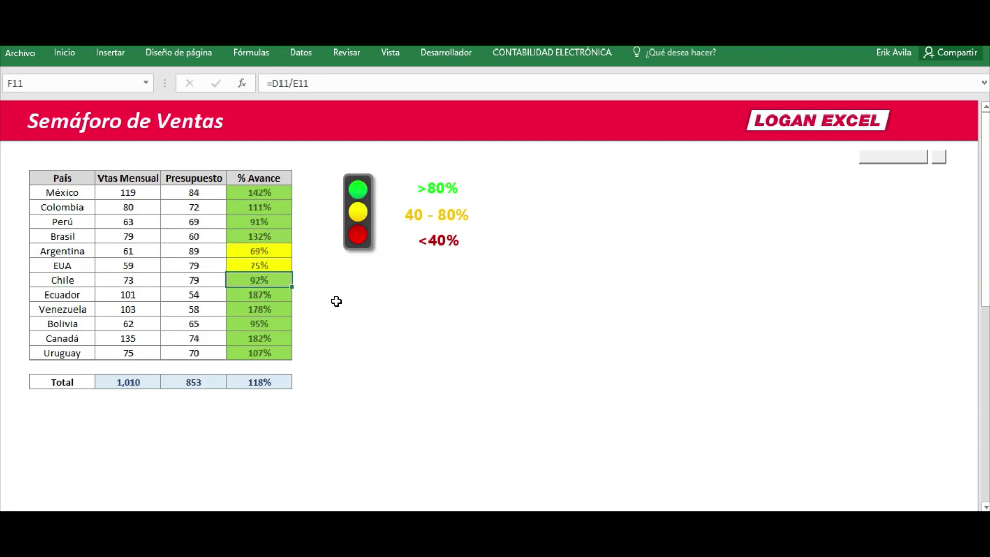
{"action": "key", "text": "F9"}
{"action": "key", "text": "F9"}
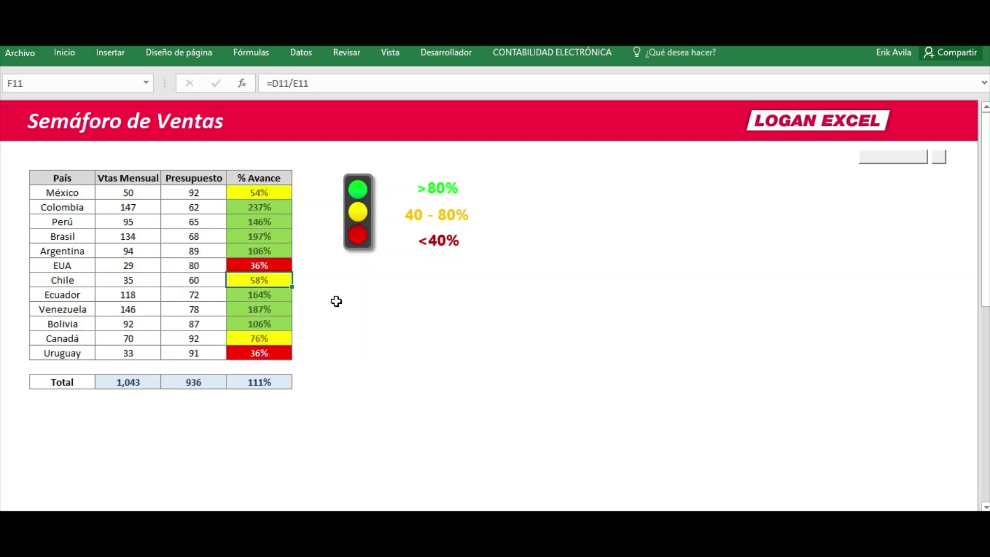
{"action": "key", "text": "F9"}
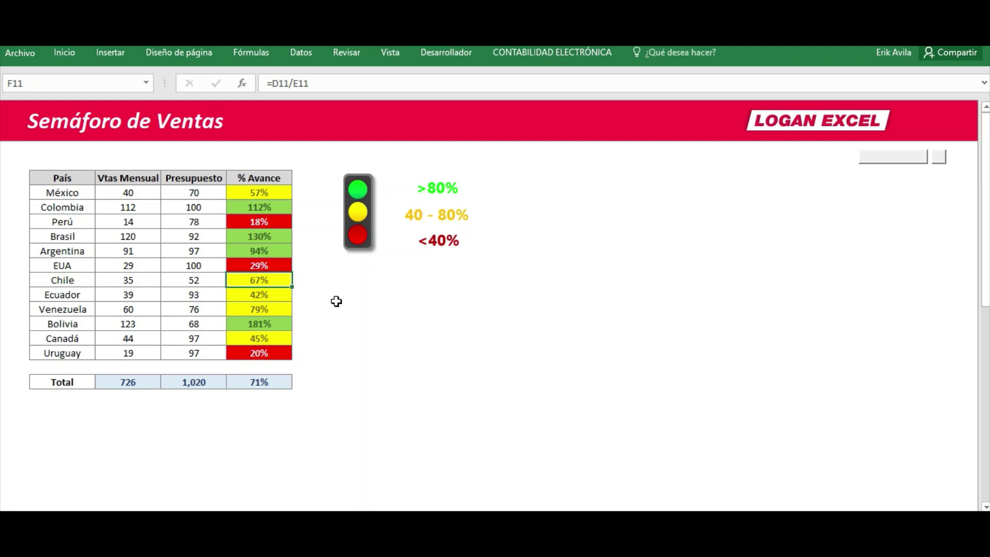
{"action": "key", "text": "F9"}
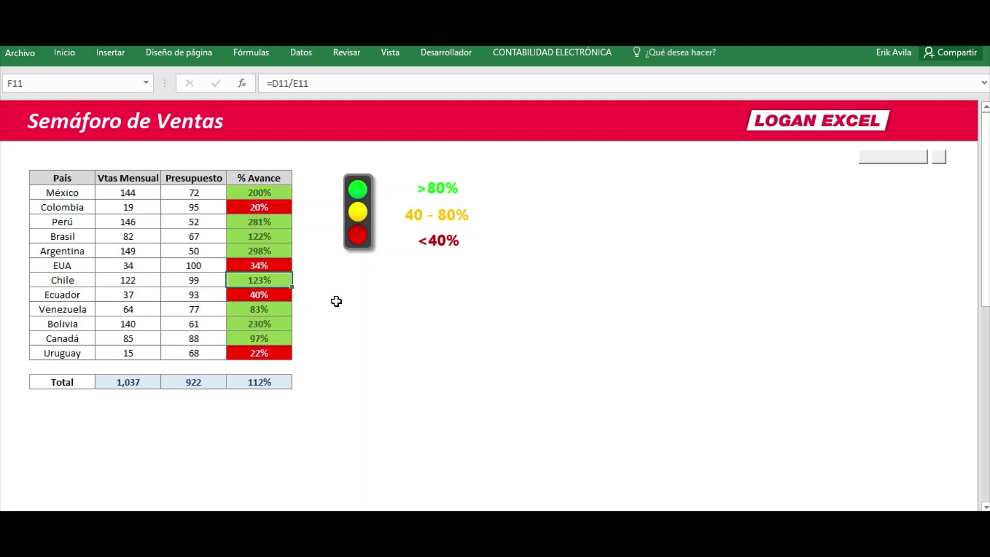
{"action": "key", "text": "F9"}
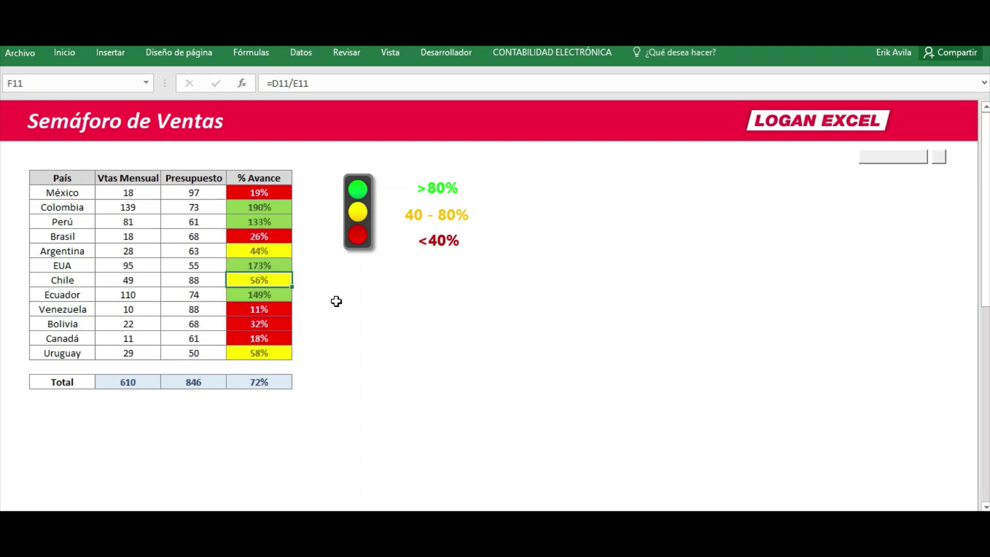
{"action": "key", "text": "F9"}
{"action": "key", "text": "F9"}
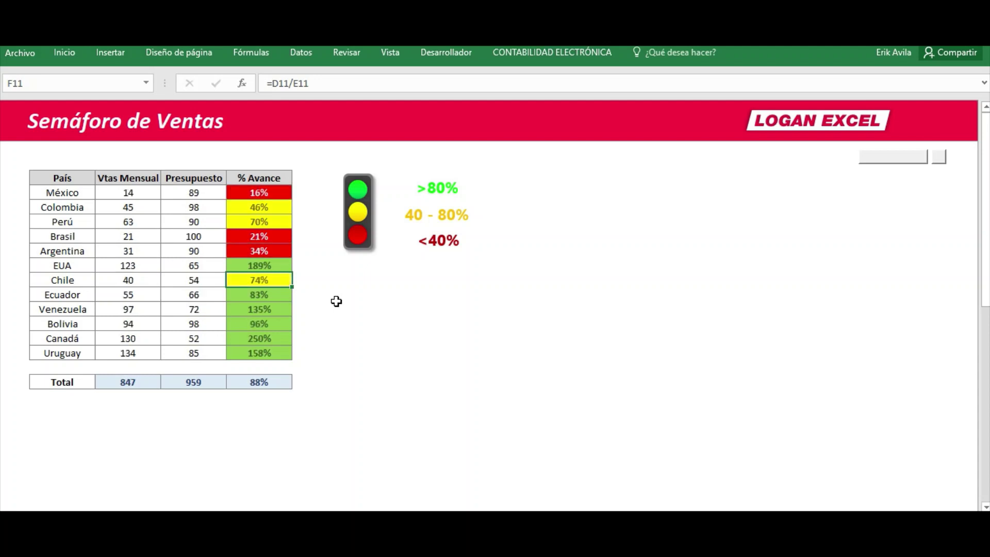
{"action": "key", "text": "F9"}
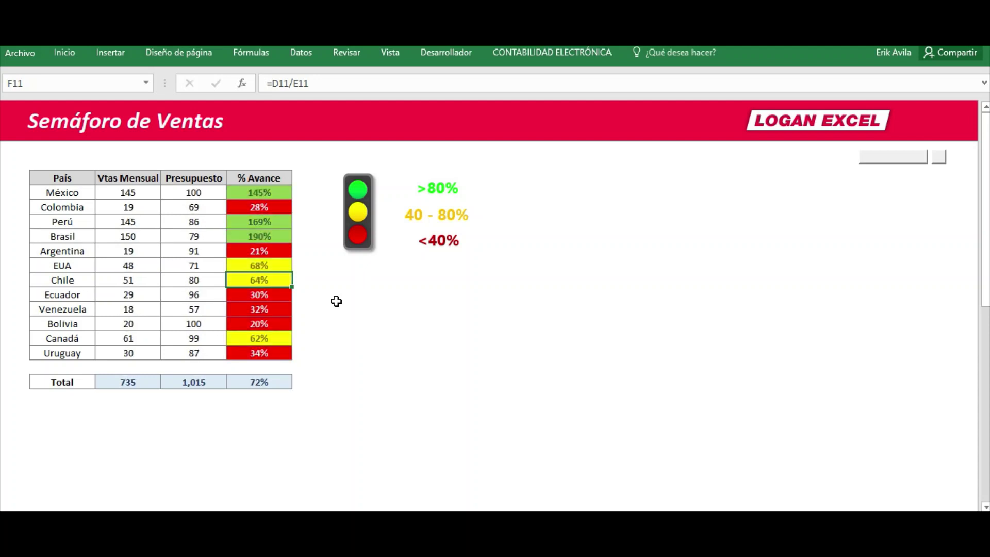
{"action": "key", "text": "F9"}
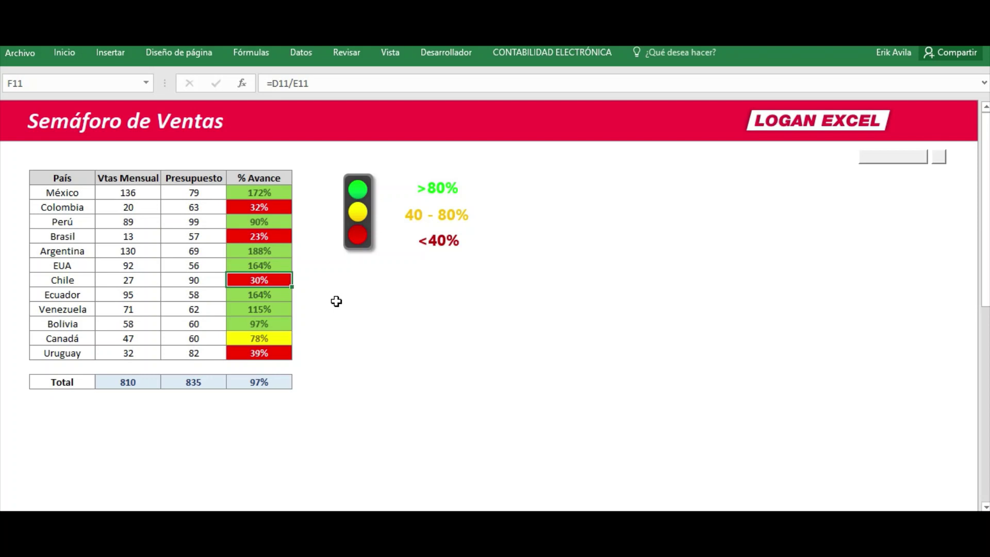
{"action": "key", "text": "F9"}
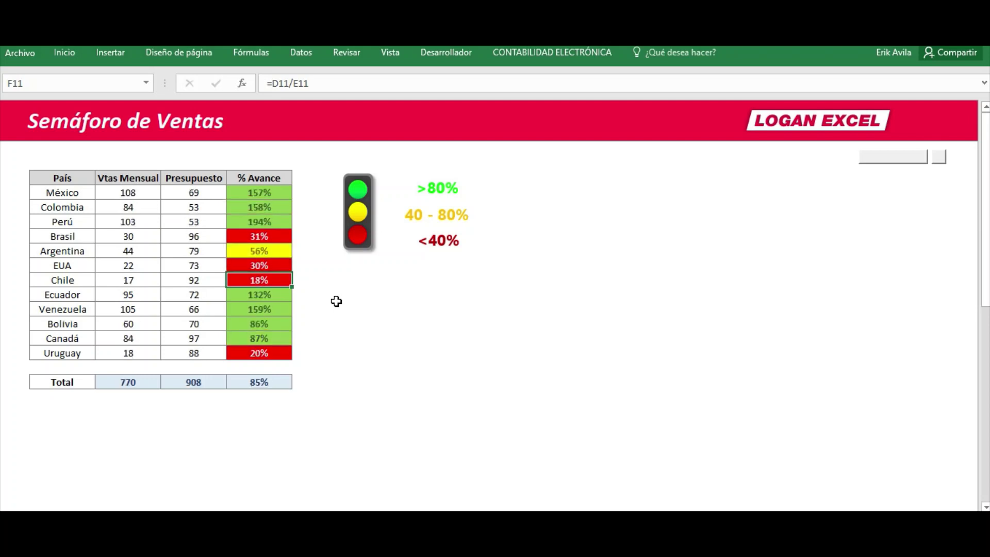
{"action": "key", "text": "F9"}
{"action": "key", "text": "F9"}
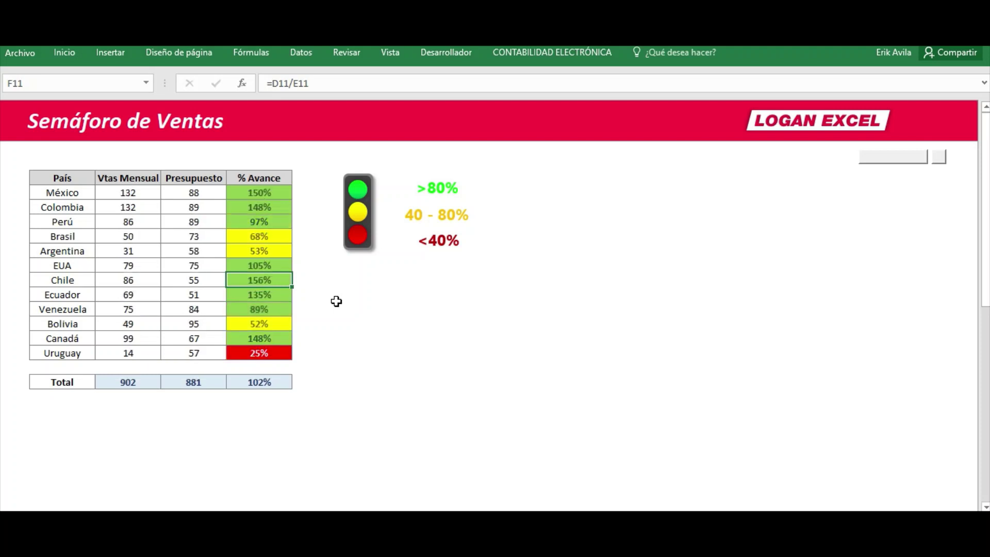
{"action": "left_click", "coordinate": [11, 128]}
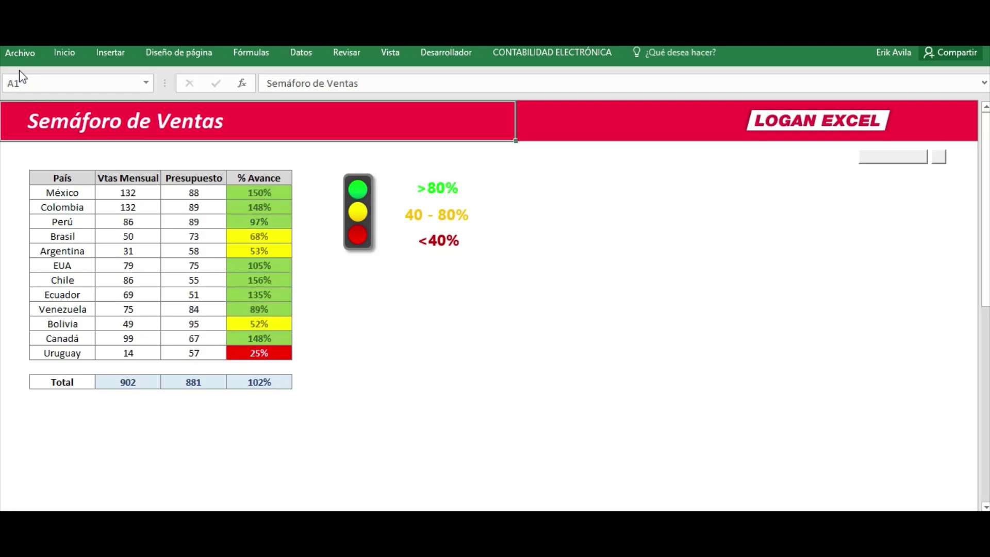
{"action": "key", "text": "F9"}
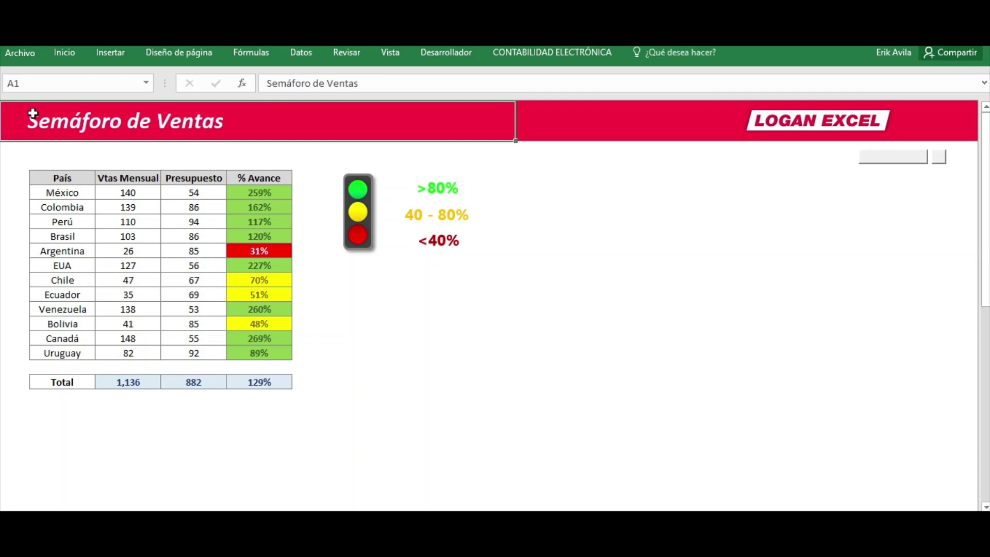
Scroll down to the traffic-light dashboard and select an empty cell beside it.
{"action": "scroll", "coordinate": [54, 173], "scroll_direction": "down", "scroll_amount": 1}
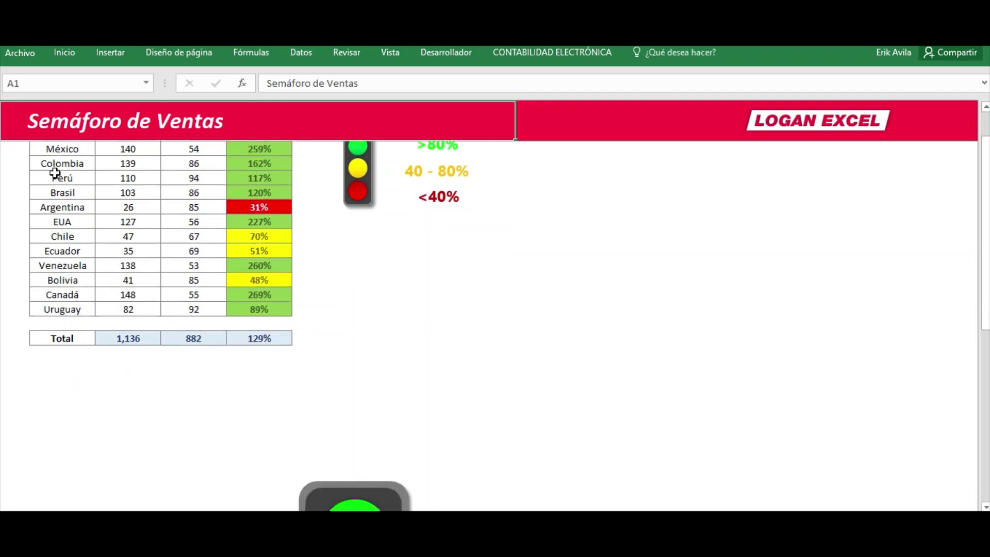
{"action": "scroll", "coordinate": [55, 173], "scroll_direction": "down", "scroll_amount": 1}
{"action": "scroll", "coordinate": [54, 171], "scroll_direction": "down", "scroll_amount": 3}
{"action": "scroll", "coordinate": [65, 172], "scroll_direction": "down", "scroll_amount": 1}
{"action": "scroll", "coordinate": [82, 172], "scroll_direction": "down", "scroll_amount": 2}
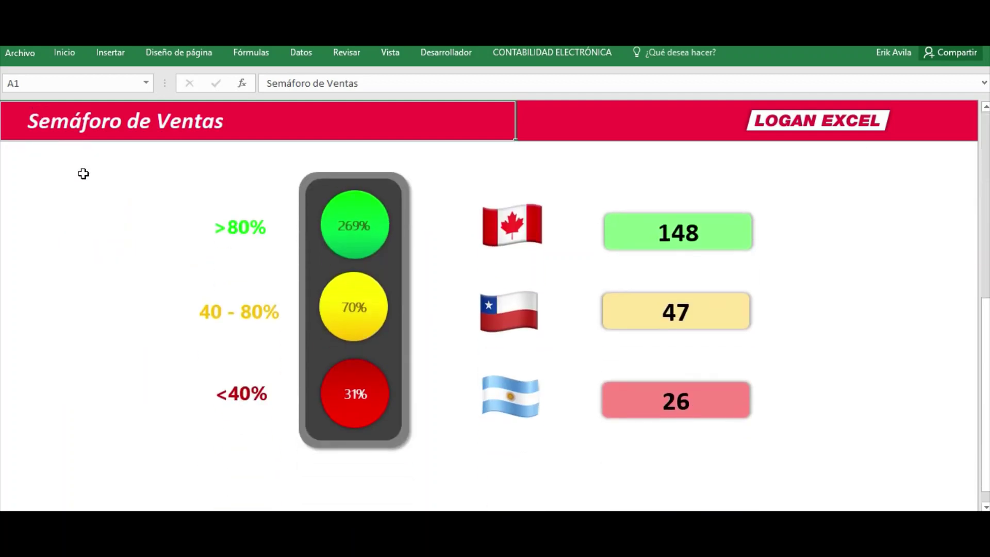
{"action": "scroll", "coordinate": [85, 174], "scroll_direction": "up", "scroll_amount": 1}
{"action": "scroll", "coordinate": [88, 175], "scroll_direction": "down", "scroll_amount": 1}
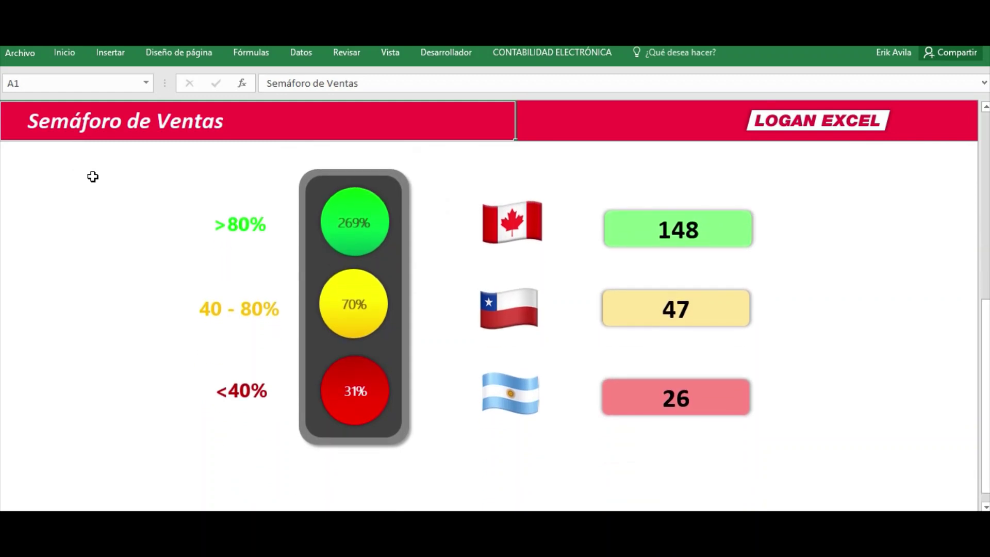
{"action": "left_click", "coordinate": [91, 176]}
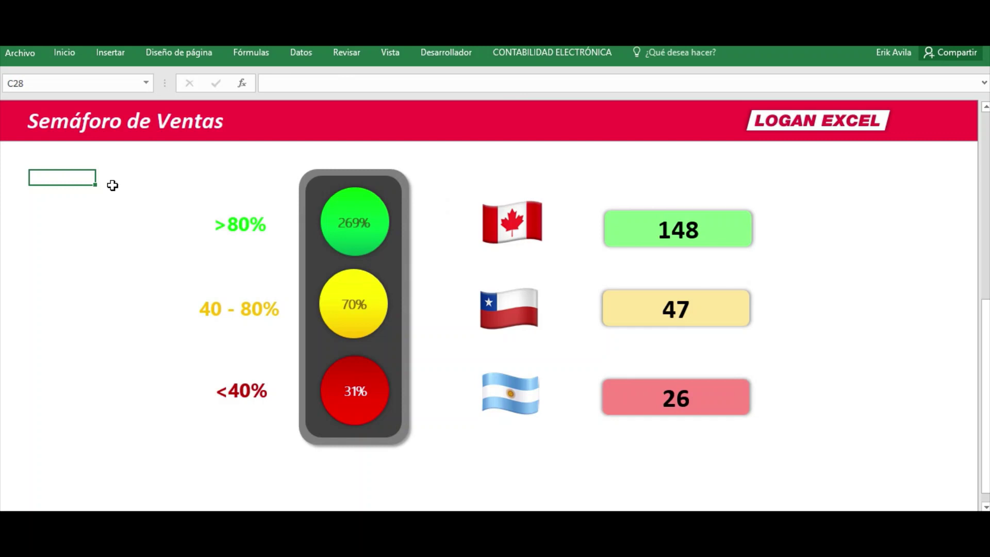
Recalculate repeatedly until the traffic light reads 178%, 43% and 27%.
{"action": "key", "text": "F9"}
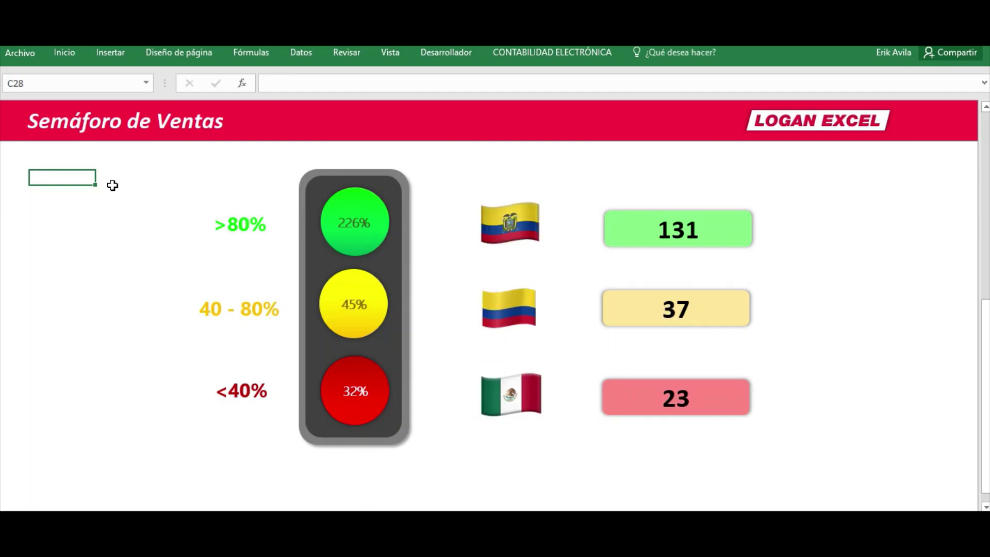
{"action": "key", "text": "F9"}
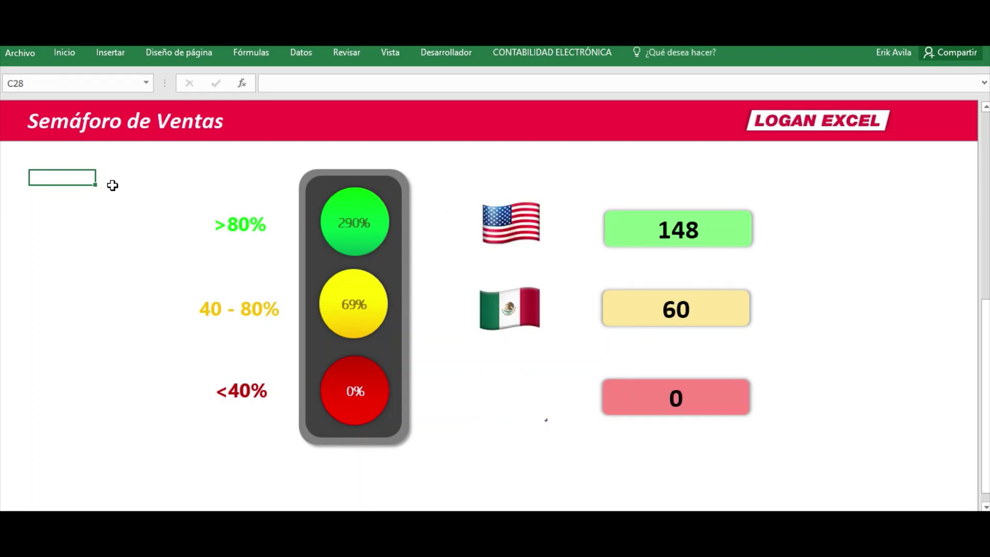
{"action": "key", "text": "F9"}
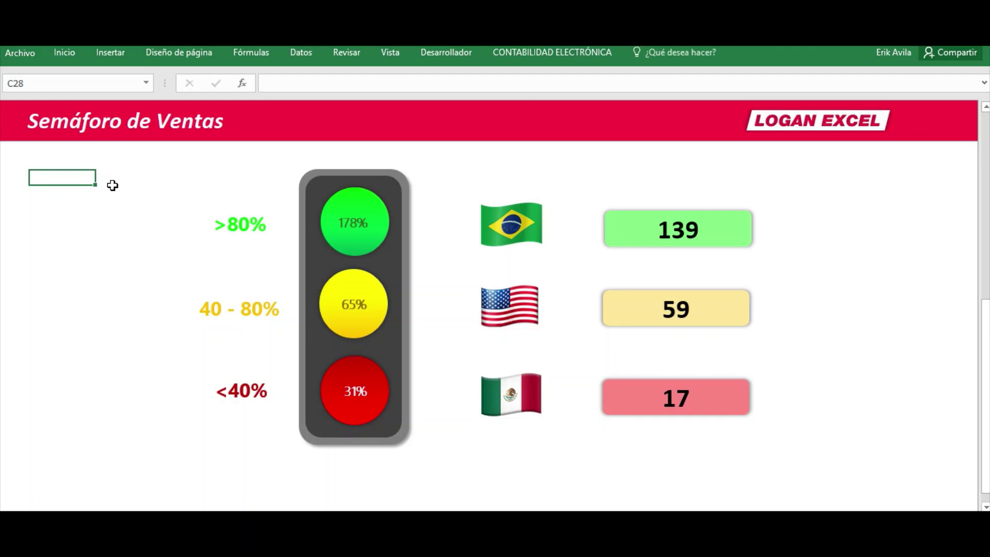
{"action": "key", "text": "F9"}
{"action": "key", "text": "F9"}
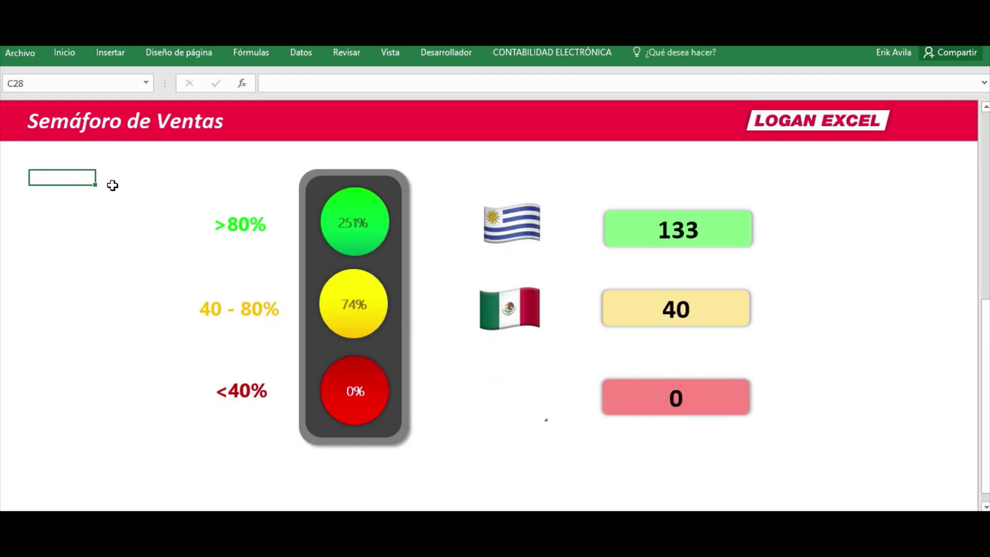
{"action": "key", "text": "F9"}
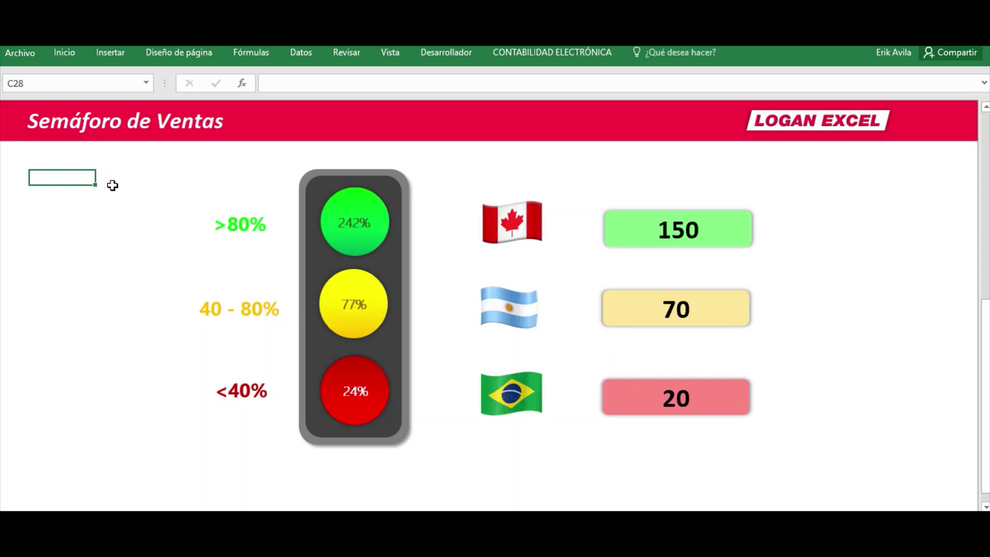
{"action": "key", "text": "F9"}
{"action": "key", "text": "F9"}
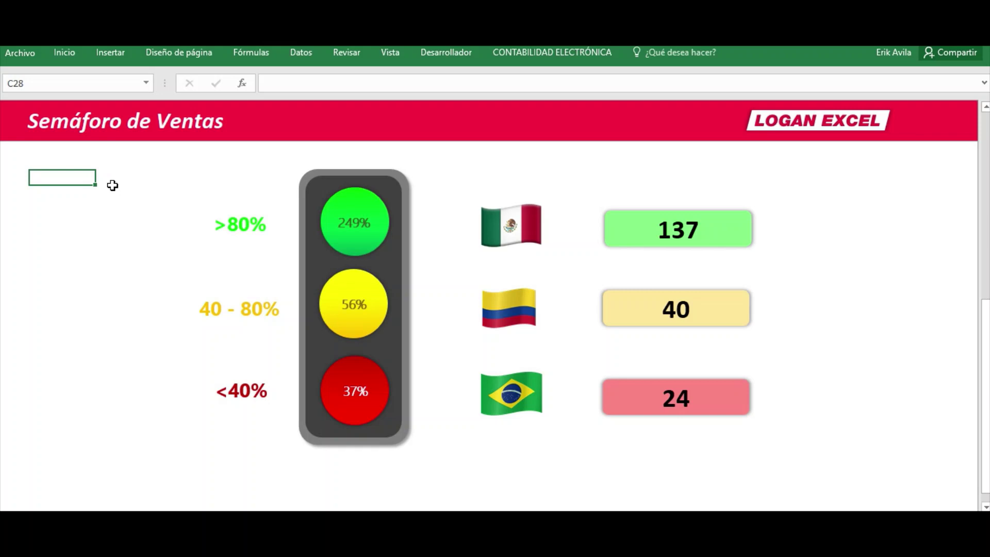
{"action": "key", "text": "F9"}
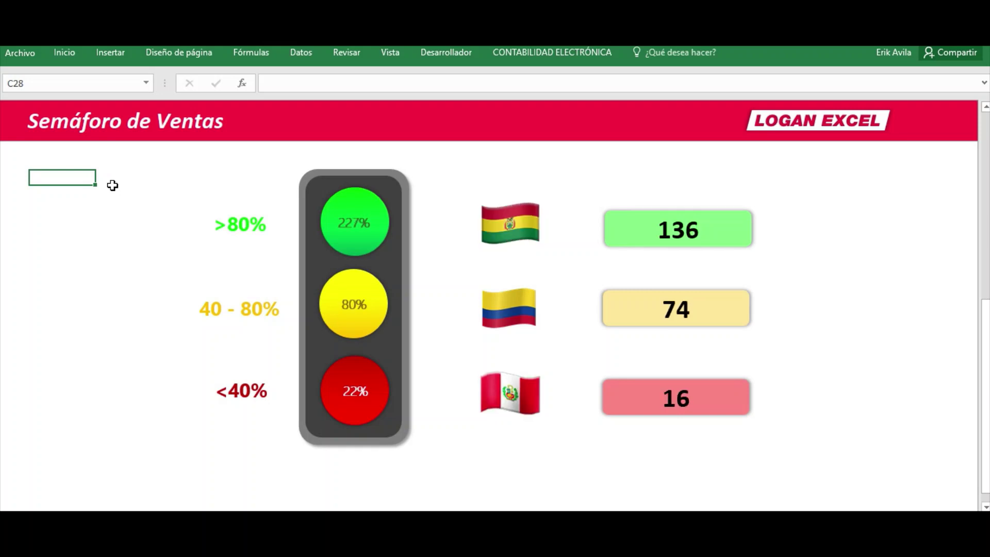
{"action": "key", "text": "F9"}
{"action": "key", "text": "F9"}
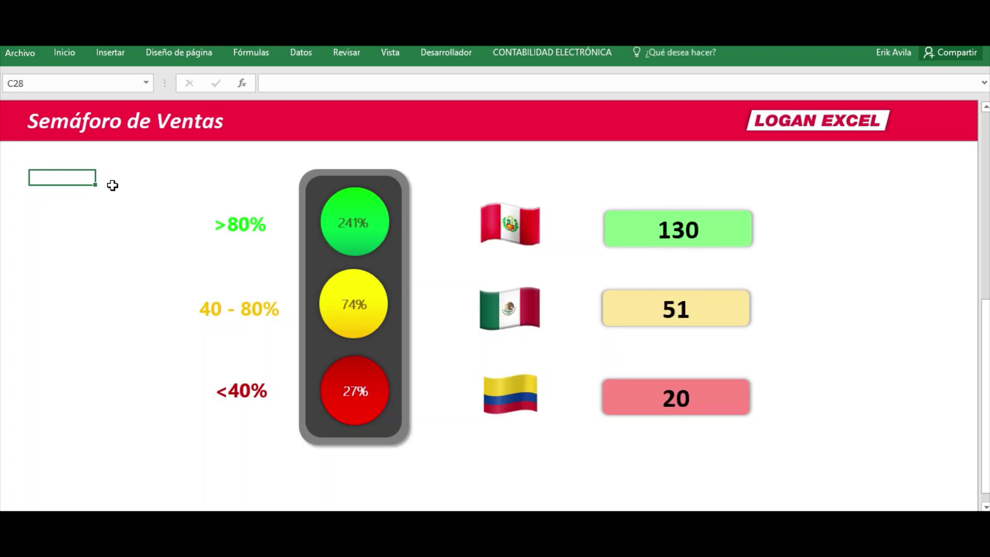
{"action": "key", "text": "F9"}
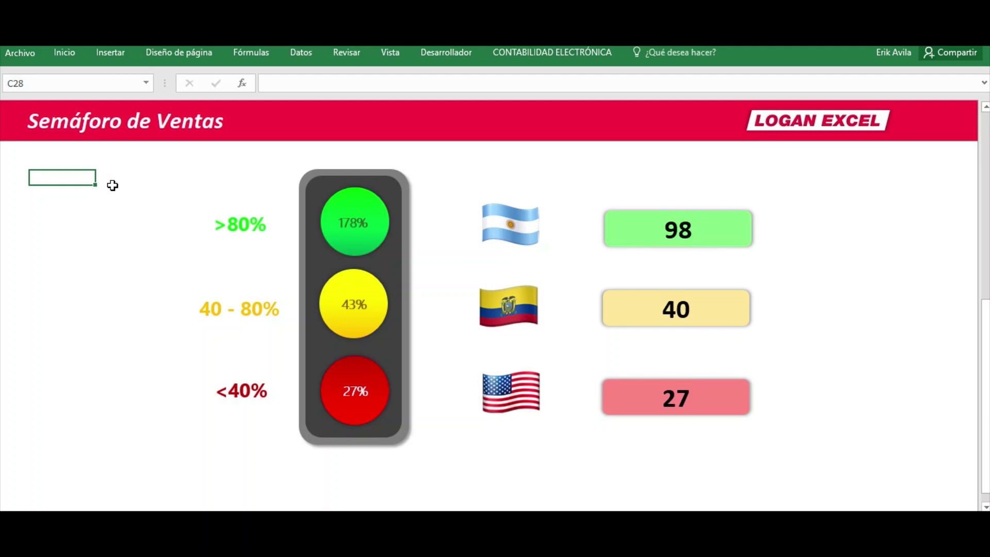
{"action": "left_click", "coordinate": [870, 236]}
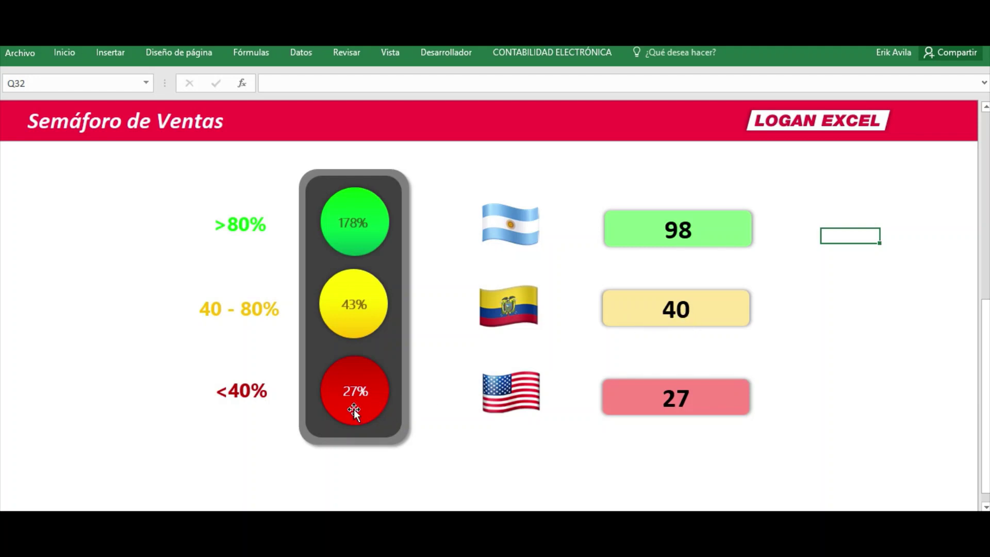
Return to the top and switch the panel to the Ventas Mensuales bar chart.
{"action": "scroll", "coordinate": [659, 413], "scroll_direction": "up", "scroll_amount": 1}
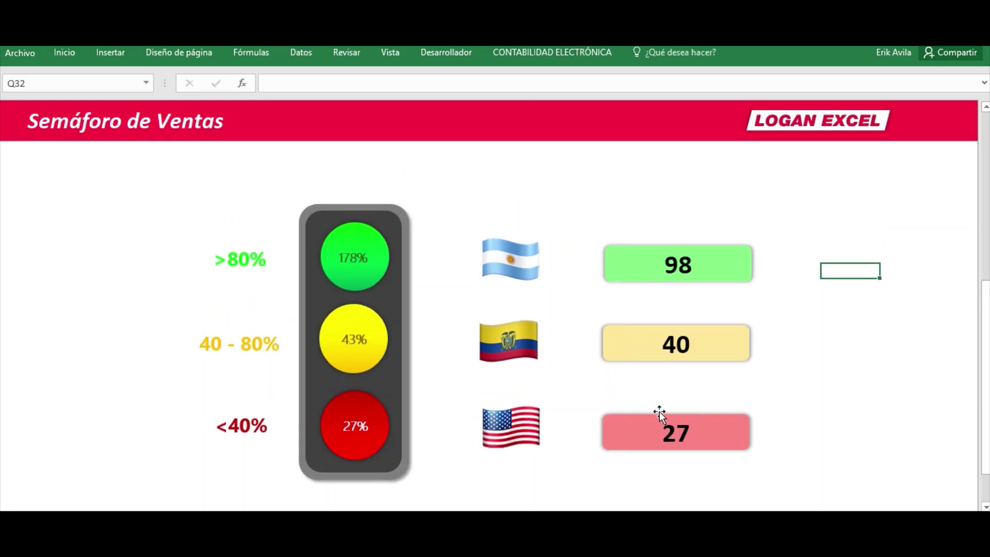
{"action": "scroll", "coordinate": [659, 413], "scroll_direction": "up", "scroll_amount": 3}
{"action": "scroll", "coordinate": [660, 413], "scroll_direction": "up", "scroll_amount": 4}
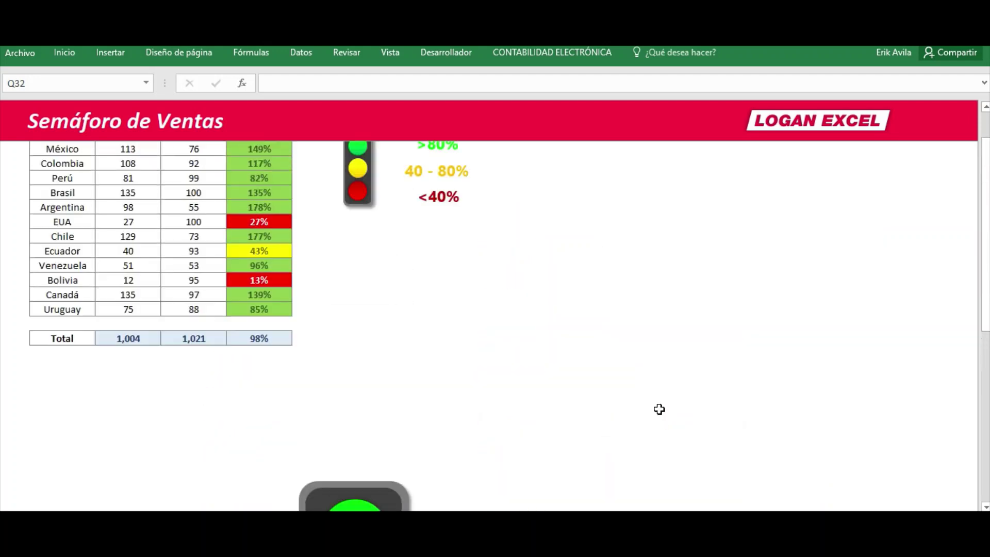
{"action": "scroll", "coordinate": [660, 413], "scroll_direction": "up", "scroll_amount": 1}
{"action": "left_click", "coordinate": [882, 163]}
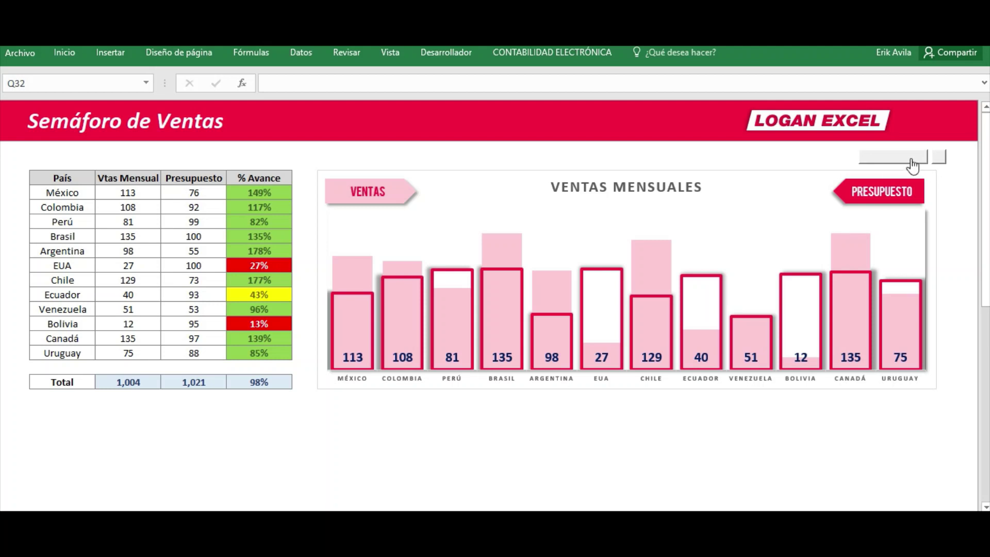
Switch the panel back to the traffic light and regenerate the random sales data.
{"action": "left_click", "coordinate": [937, 160]}
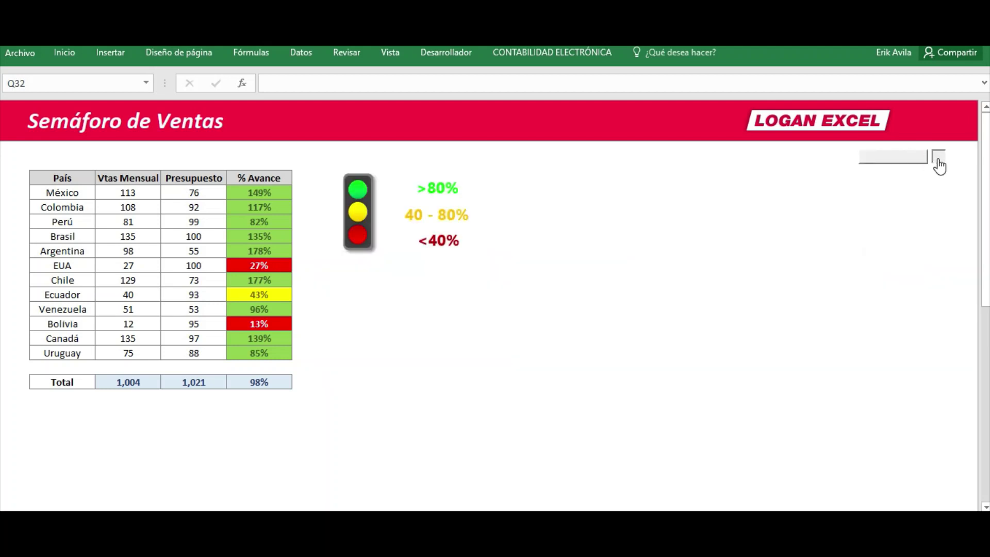
{"action": "left_click", "coordinate": [939, 163]}
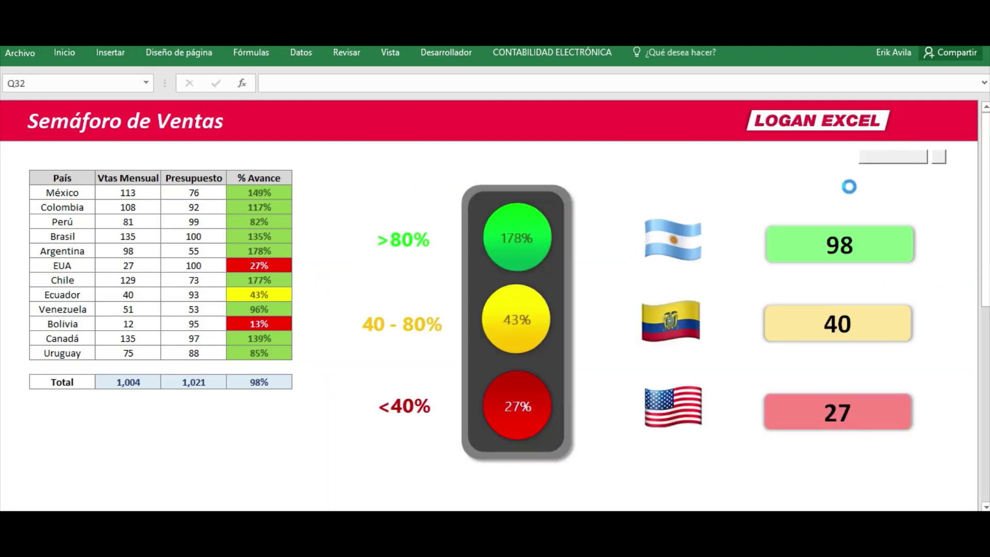
{"action": "left_click", "coordinate": [374, 181]}
{"action": "left_click", "coordinate": [354, 161]}
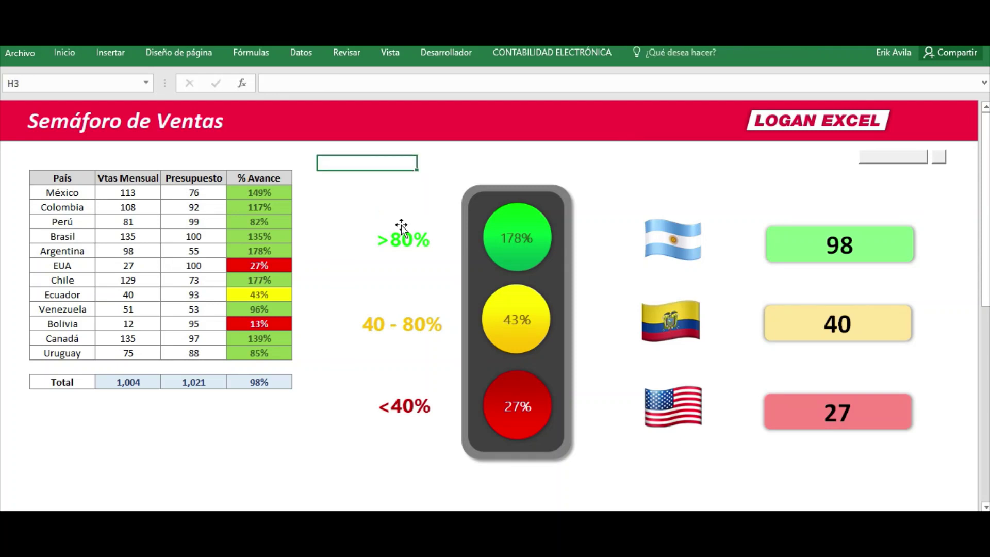
{"action": "key", "text": "F9"}
{"action": "key", "text": "F9"}
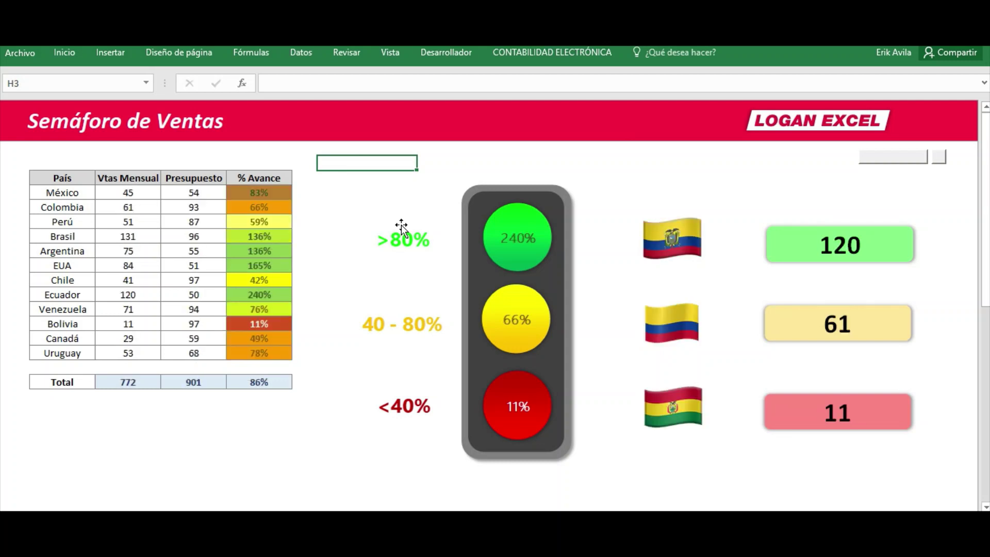
{"action": "key", "text": "F9"}
{"action": "key", "text": "F9"}
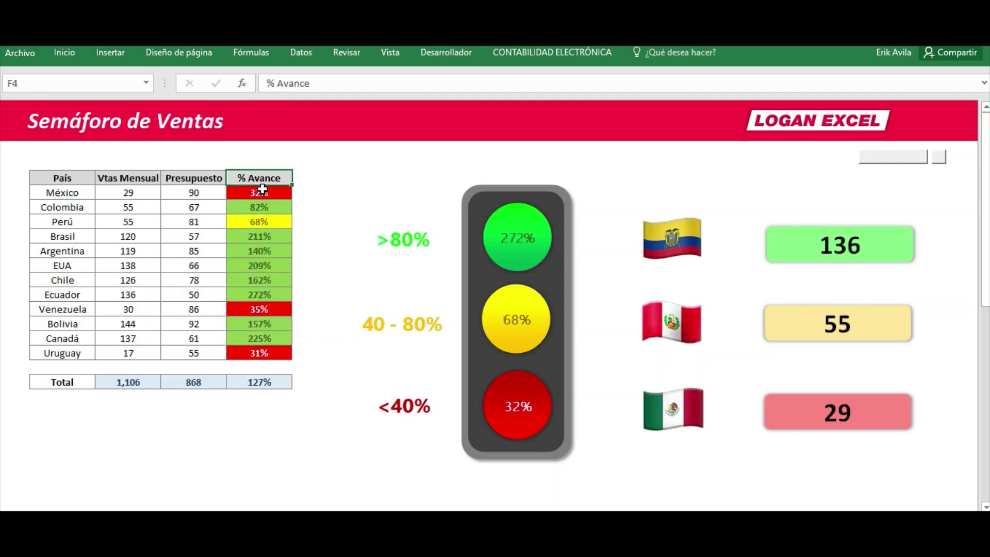
Inspect México's % Avance formula and recalculate to show new traffic-light countries.
{"action": "left_click", "coordinate": [258, 193]}
{"action": "left_click", "coordinate": [263, 165]}
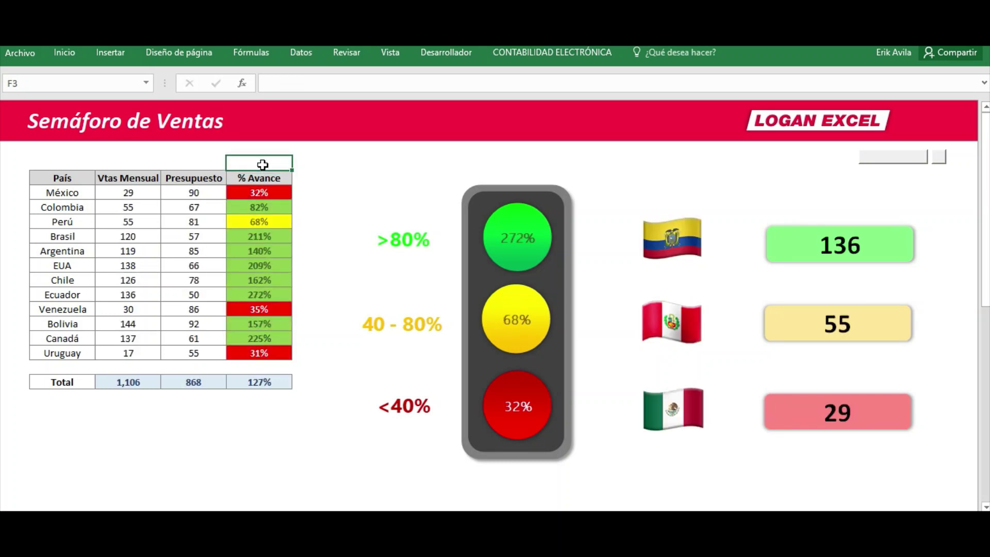
{"action": "key", "text": "F9"}
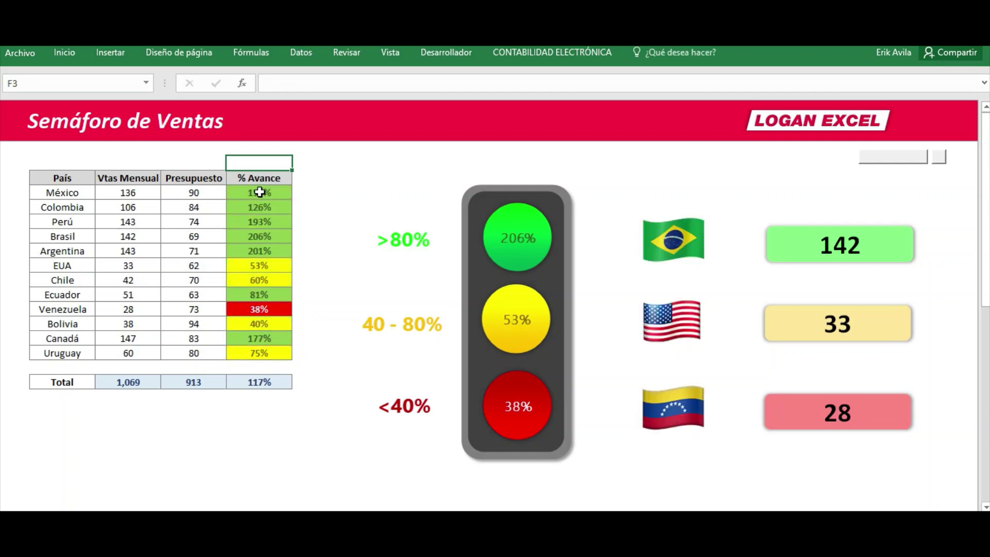
{"action": "key", "text": "F9"}
{"action": "key", "text": "F9"}
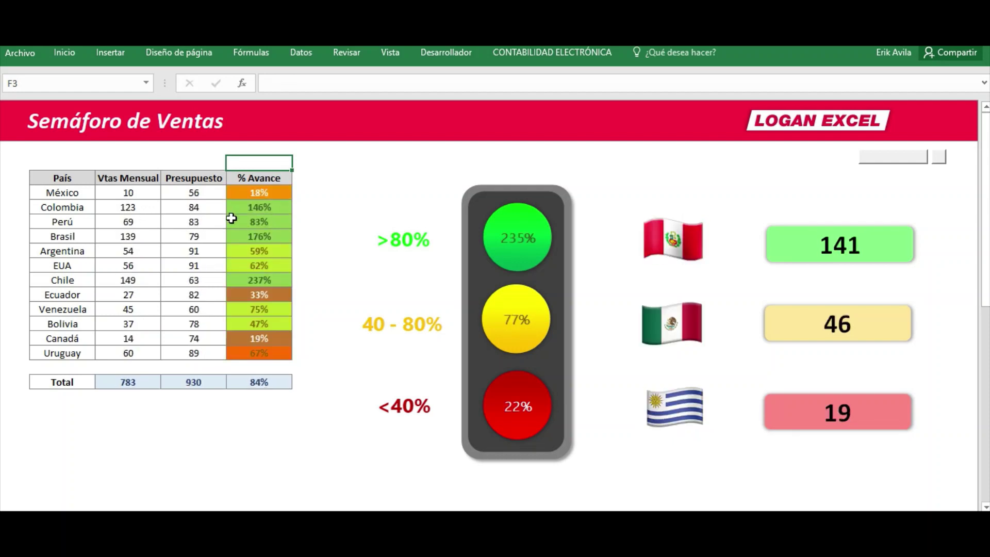
{"action": "key", "text": "F9"}
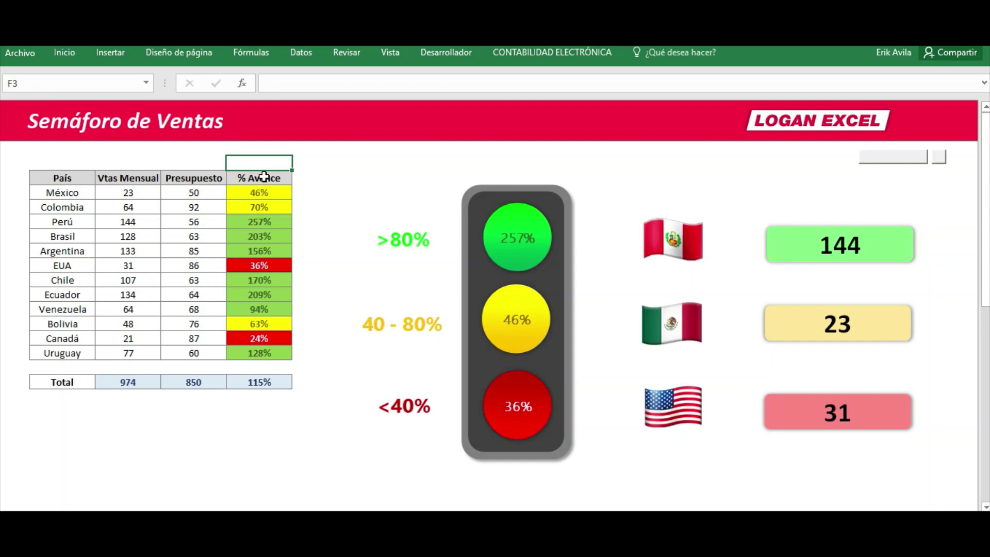
{"action": "key", "text": "F9"}
{"action": "left_click", "coordinate": [288, 177]}
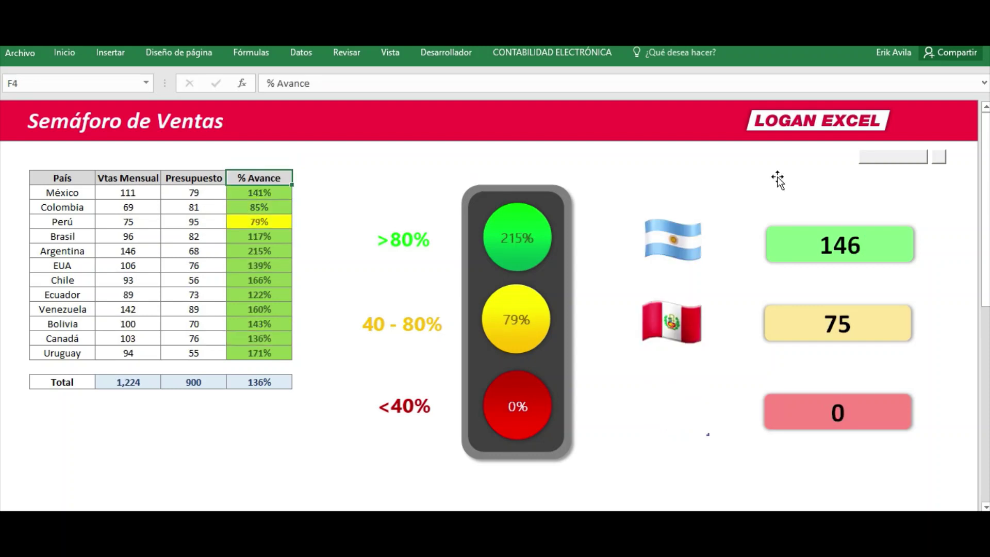
Toggle between bar chart and traffic light with recalculations, then go to the Redes Sociales sheet.
{"action": "left_click", "coordinate": [883, 163]}
{"action": "left_click", "coordinate": [876, 157]}
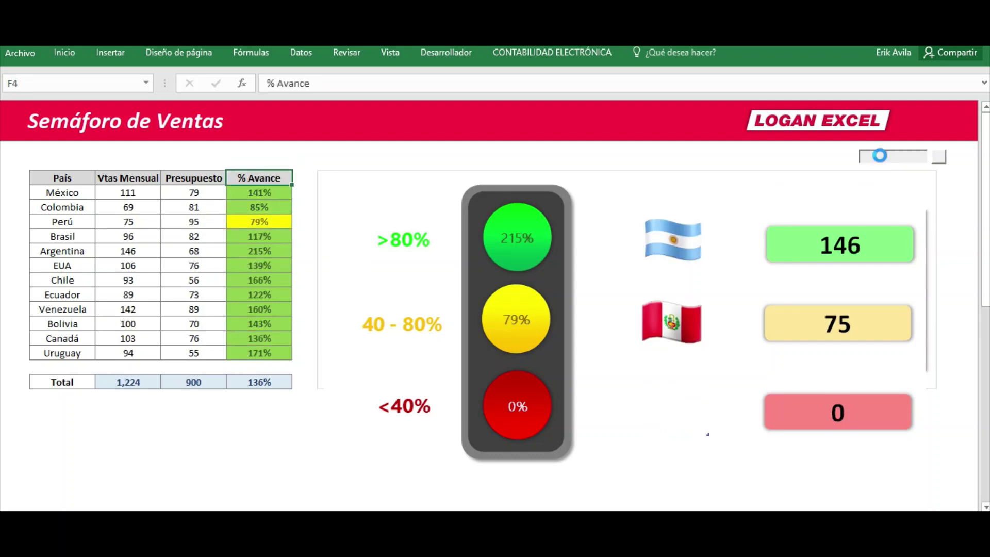
{"action": "key", "text": "F9"}
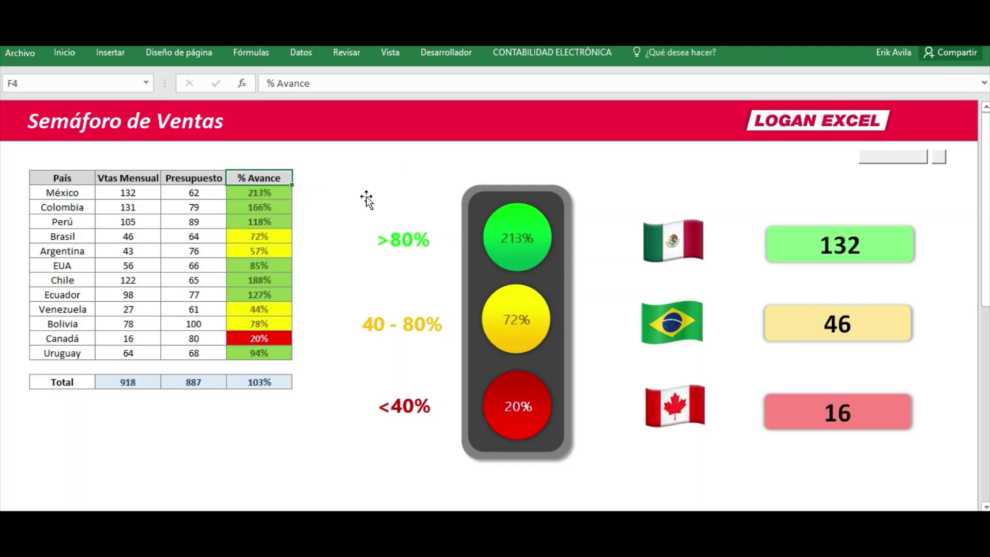
{"action": "key", "text": "F9"}
{"action": "left_click", "coordinate": [938, 157]}
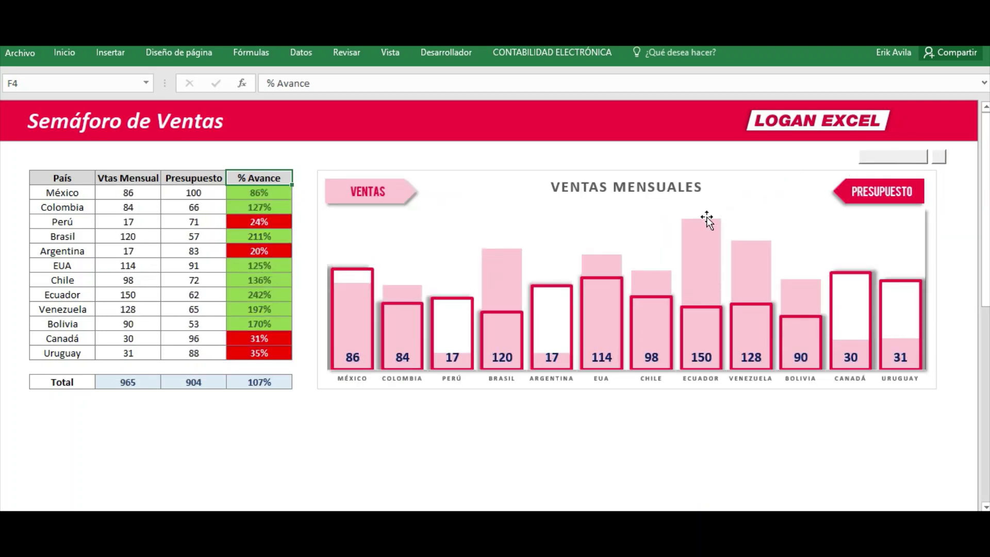
{"action": "key", "text": "F9"}
{"action": "key", "text": "F9"}
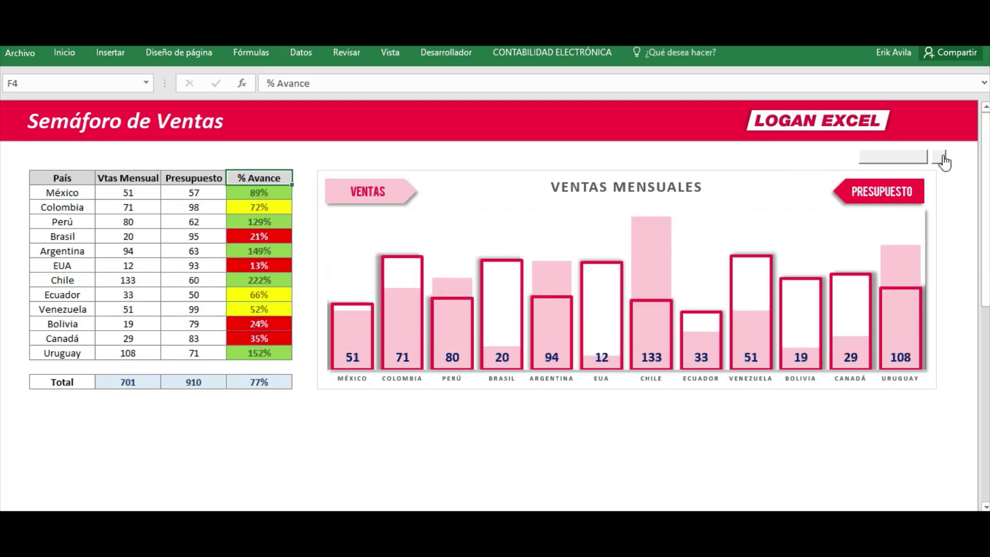
{"action": "left_click", "coordinate": [938, 159]}
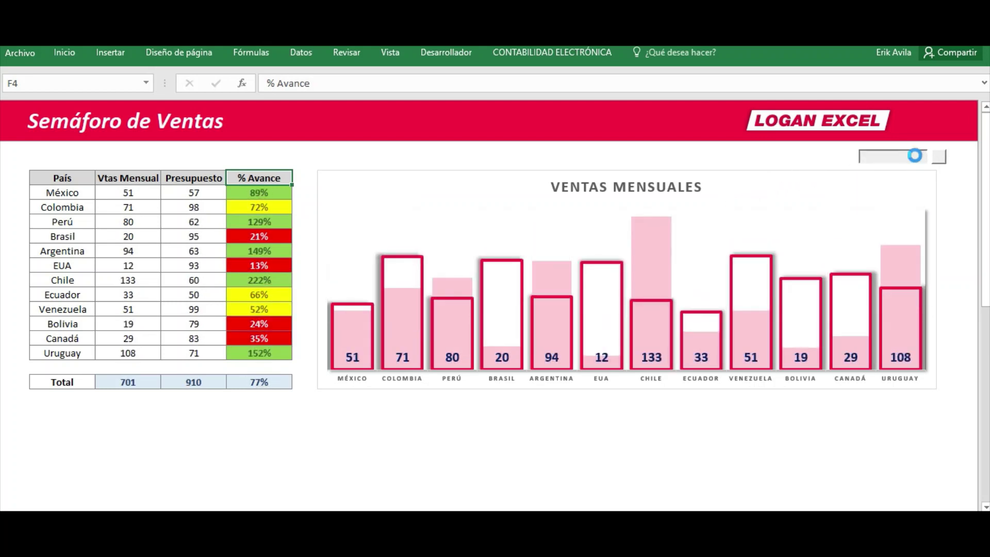
{"action": "key", "text": "F9"}
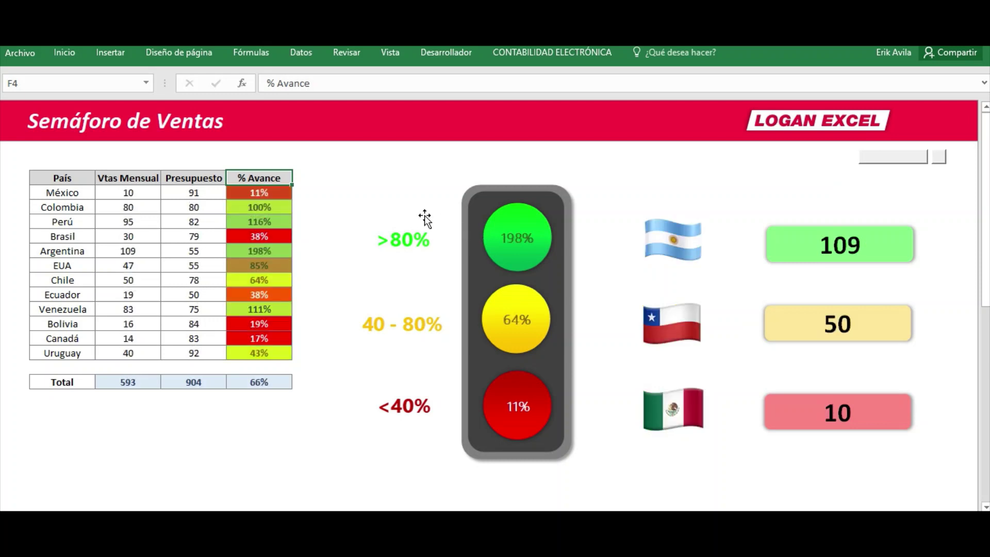
{"action": "key", "text": "F9"}
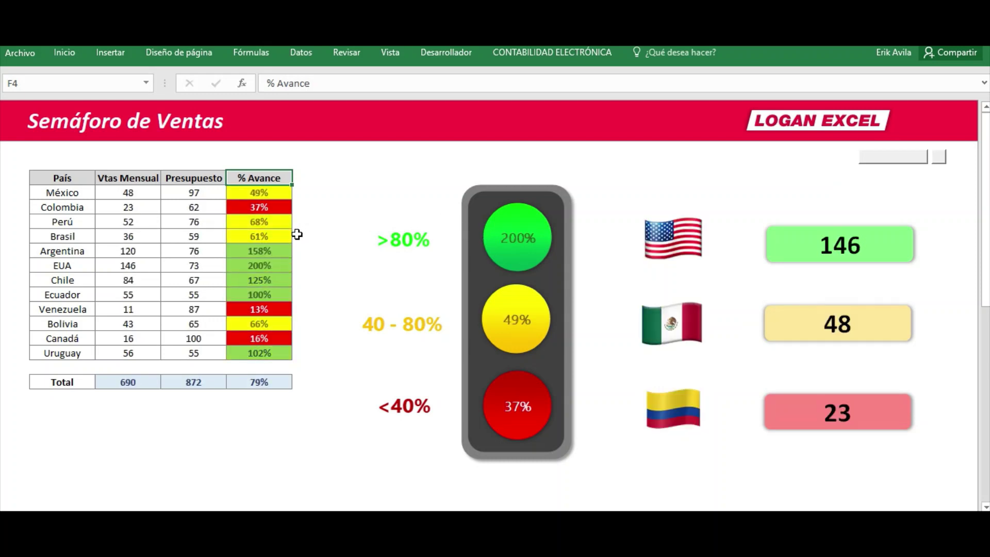
{"action": "key", "text": "F9"}
{"action": "key", "text": "ctrl+Page_Down"}
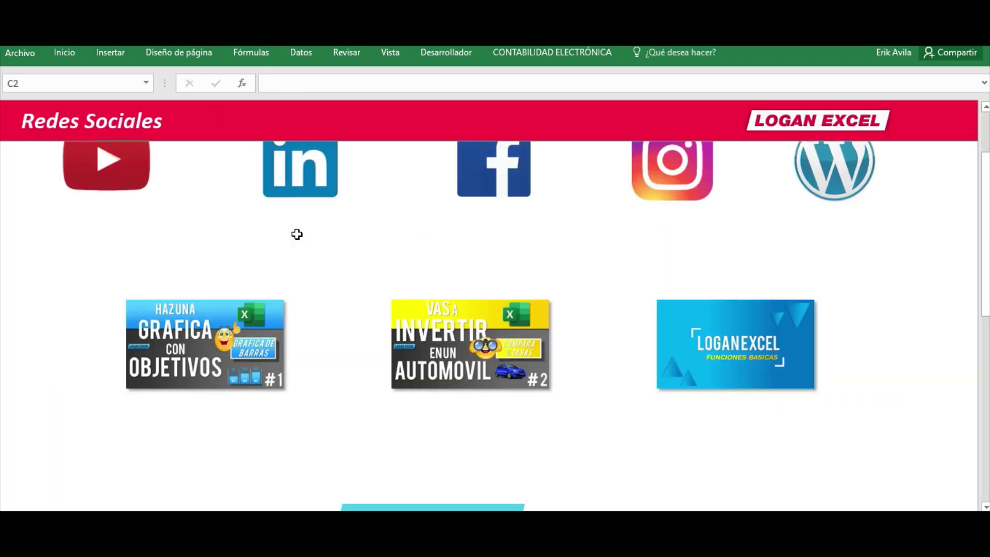
{"action": "scroll", "coordinate": [297, 235], "scroll_direction": "up", "scroll_amount": 1}
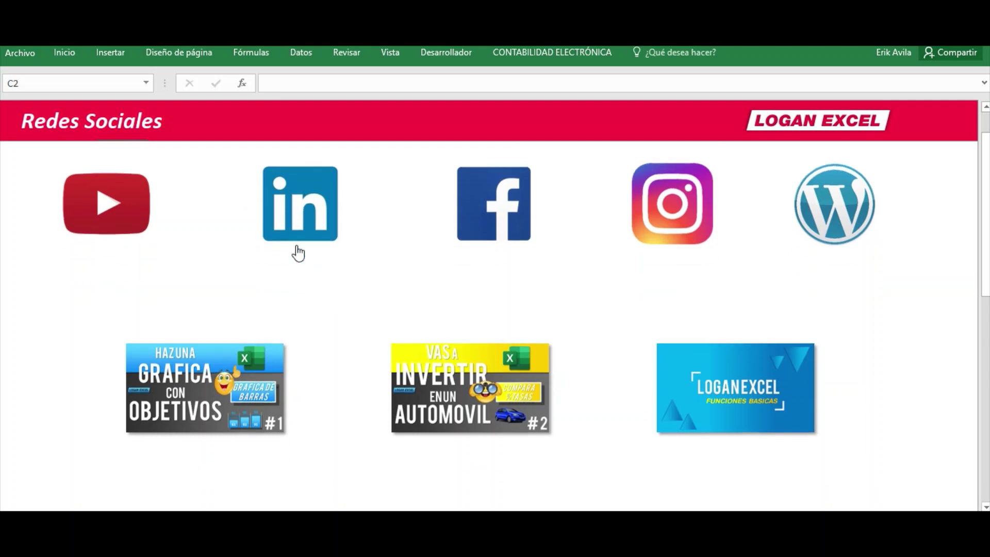
{"action": "scroll", "coordinate": [298, 251], "scroll_direction": "down", "scroll_amount": 2}
{"action": "scroll", "coordinate": [296, 249], "scroll_direction": "down", "scroll_amount": 2}
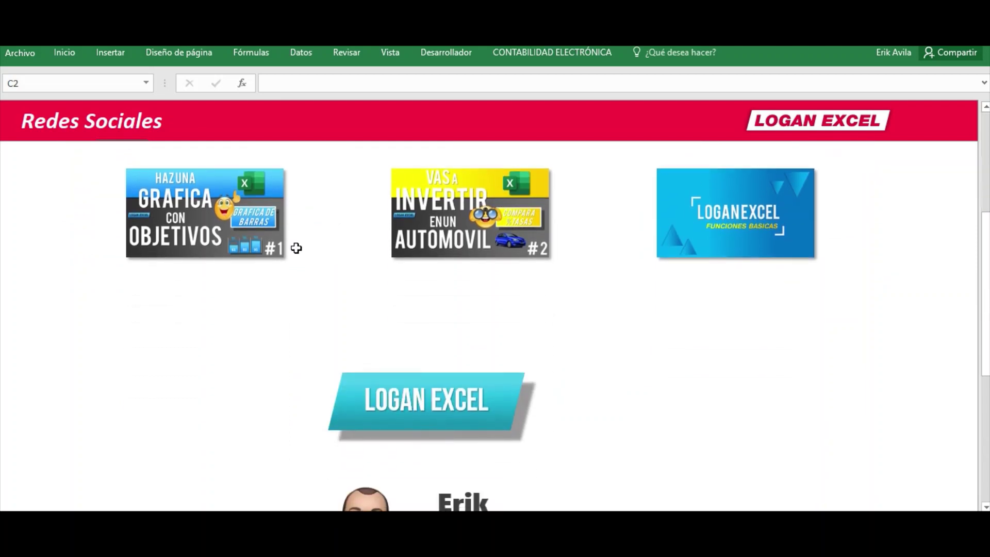
{"action": "scroll", "coordinate": [297, 248], "scroll_direction": "down", "scroll_amount": 2}
{"action": "scroll", "coordinate": [296, 248], "scroll_direction": "up", "scroll_amount": 2}
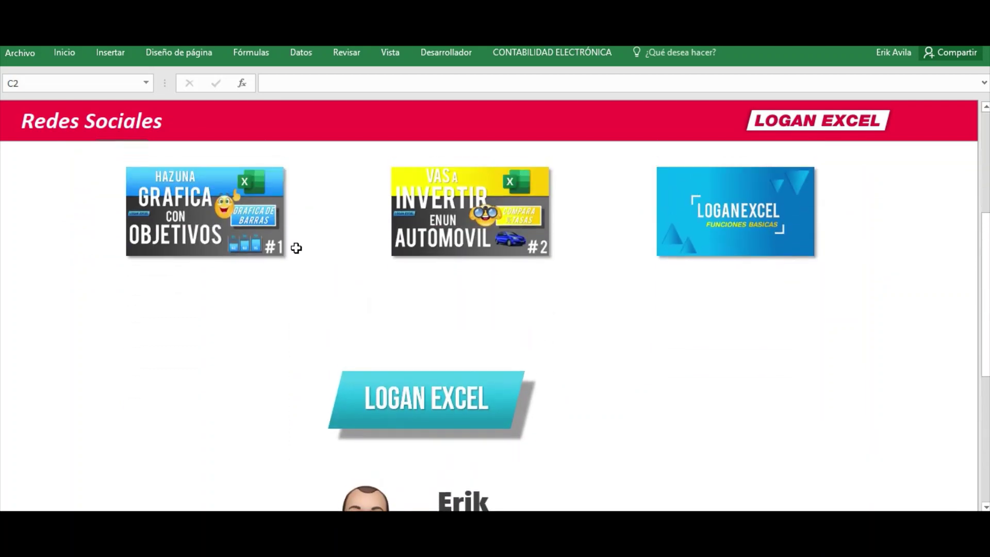
{"action": "scroll", "coordinate": [296, 248], "scroll_direction": "up", "scroll_amount": 1}
{"action": "scroll", "coordinate": [296, 252], "scroll_direction": "up", "scroll_amount": 3}
{"action": "scroll", "coordinate": [297, 254], "scroll_direction": "up", "scroll_amount": 1}
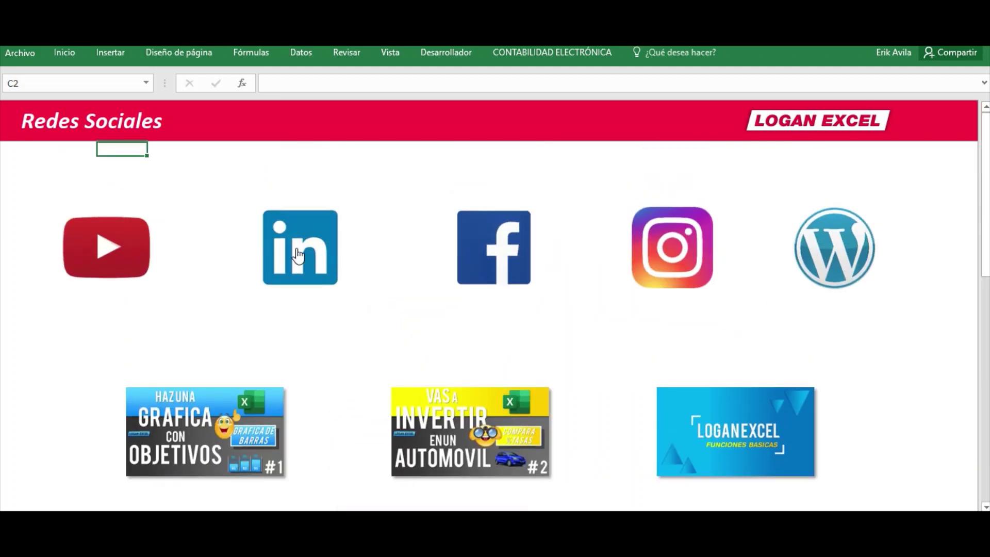